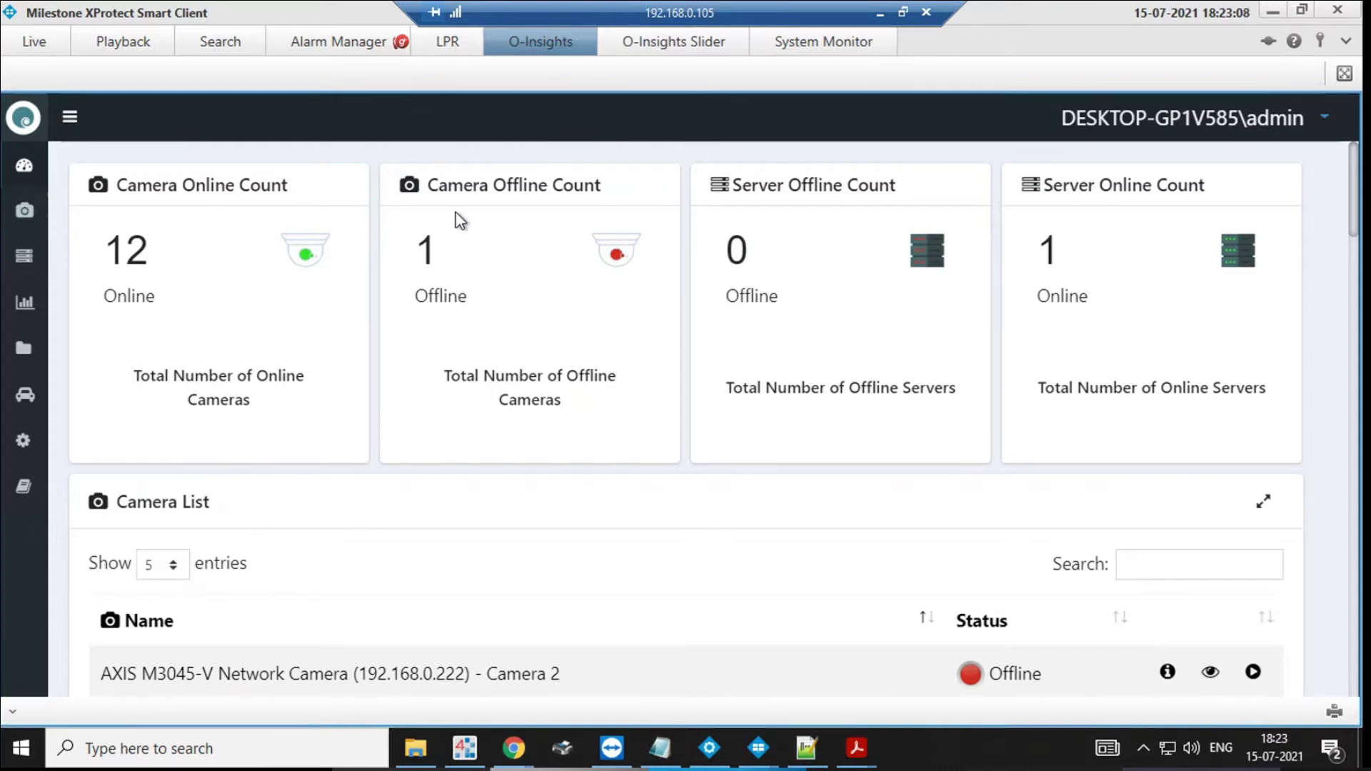
Turn on widget editing via Setup and drag Camera Online Count after Camera Offline Count
scroll(456, 214, "down", 1)
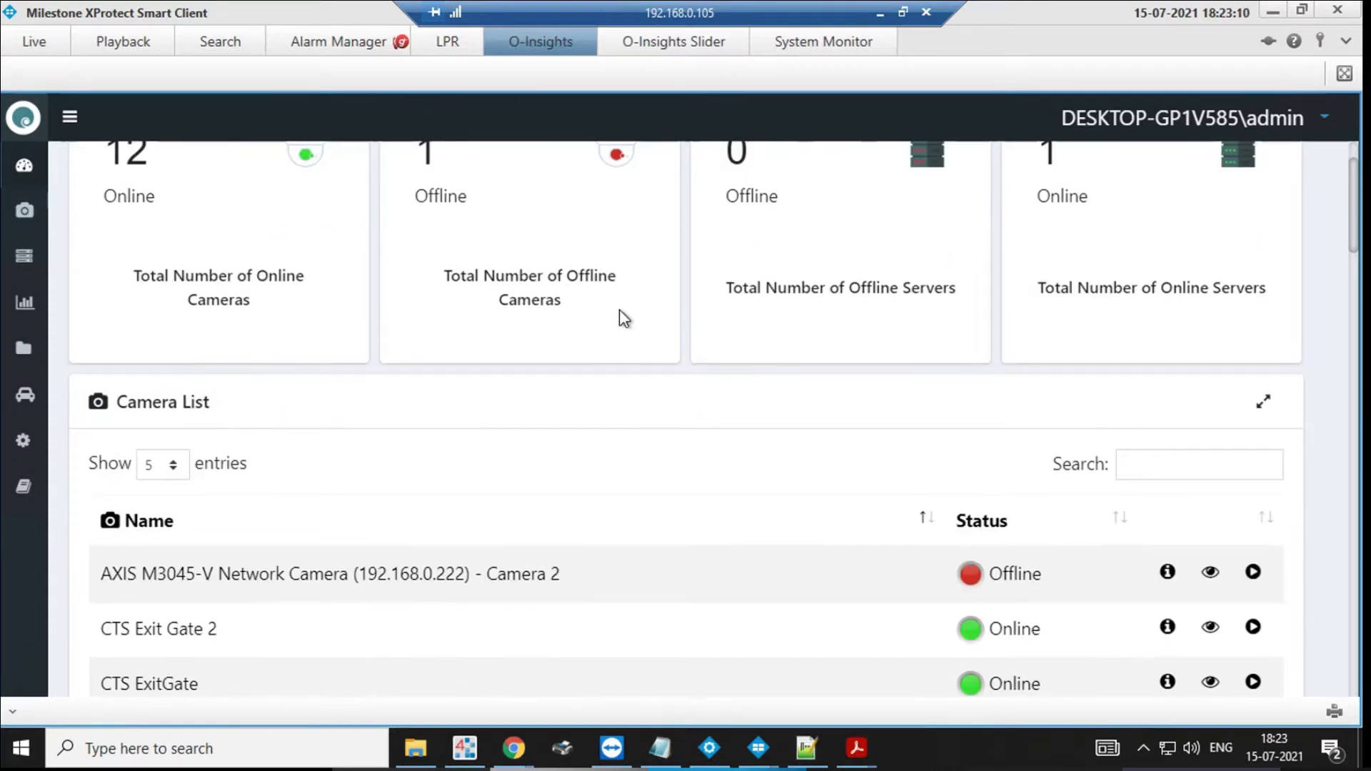
scroll(643, 336, "down", 1)
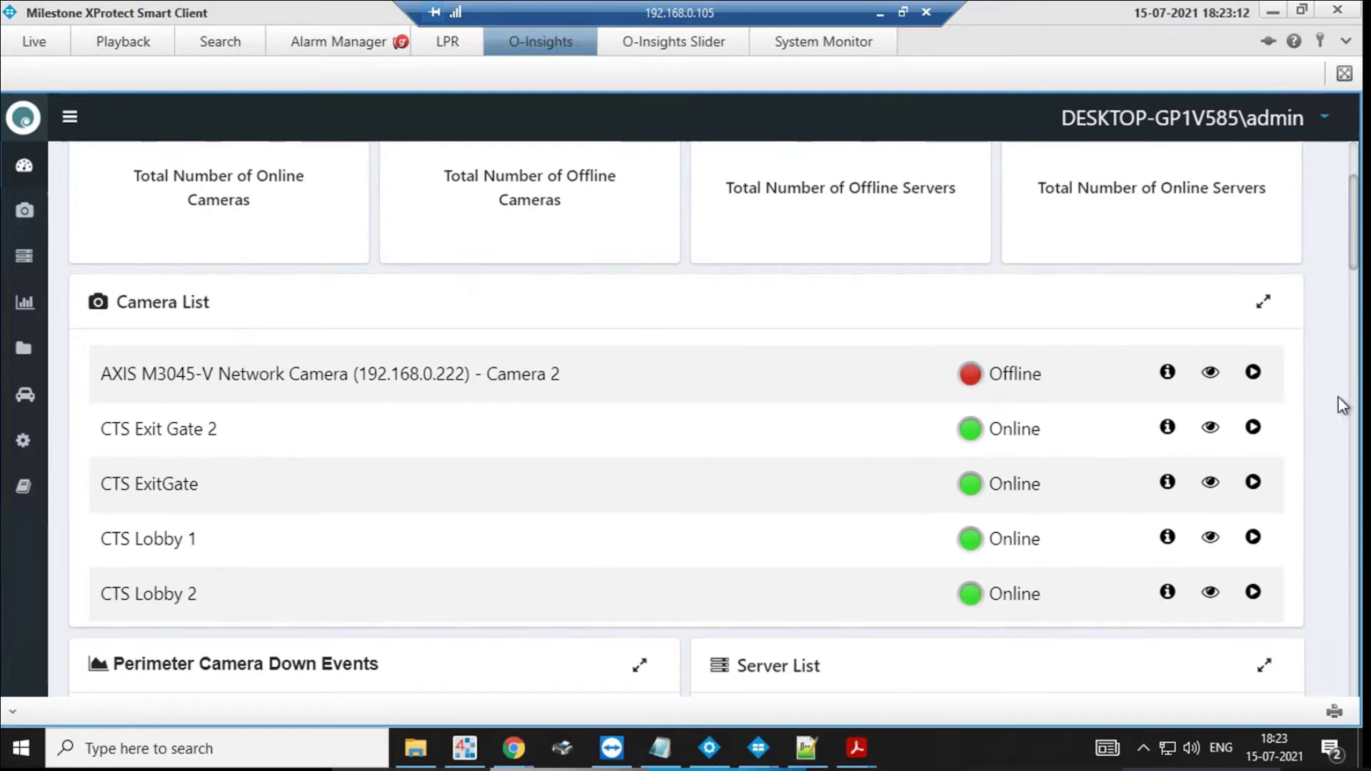
scroll(1342, 405, "down", 2)
scroll(1335, 414, "down", 2)
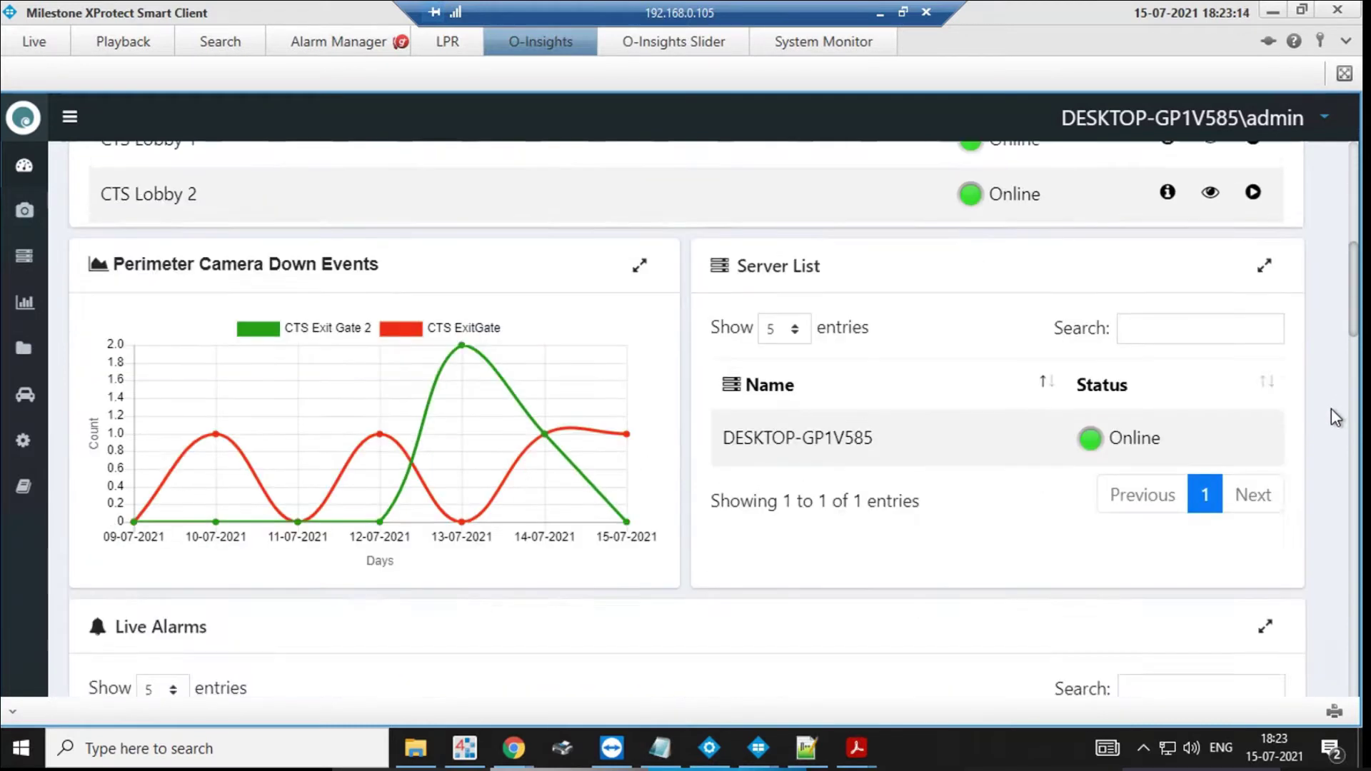
scroll(1336, 415, "up", 4)
scroll(1335, 414, "up", 2)
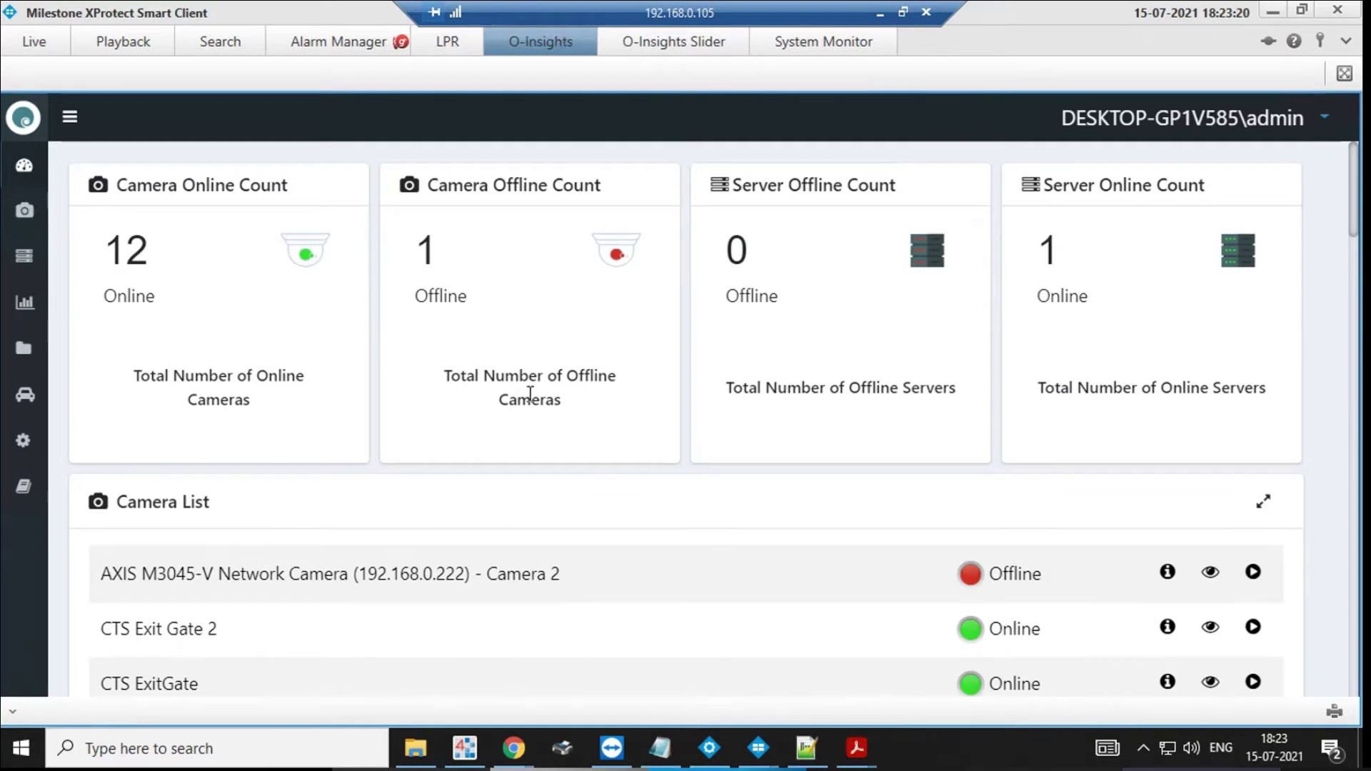
left_click(1324, 120)
left_click(1247, 174)
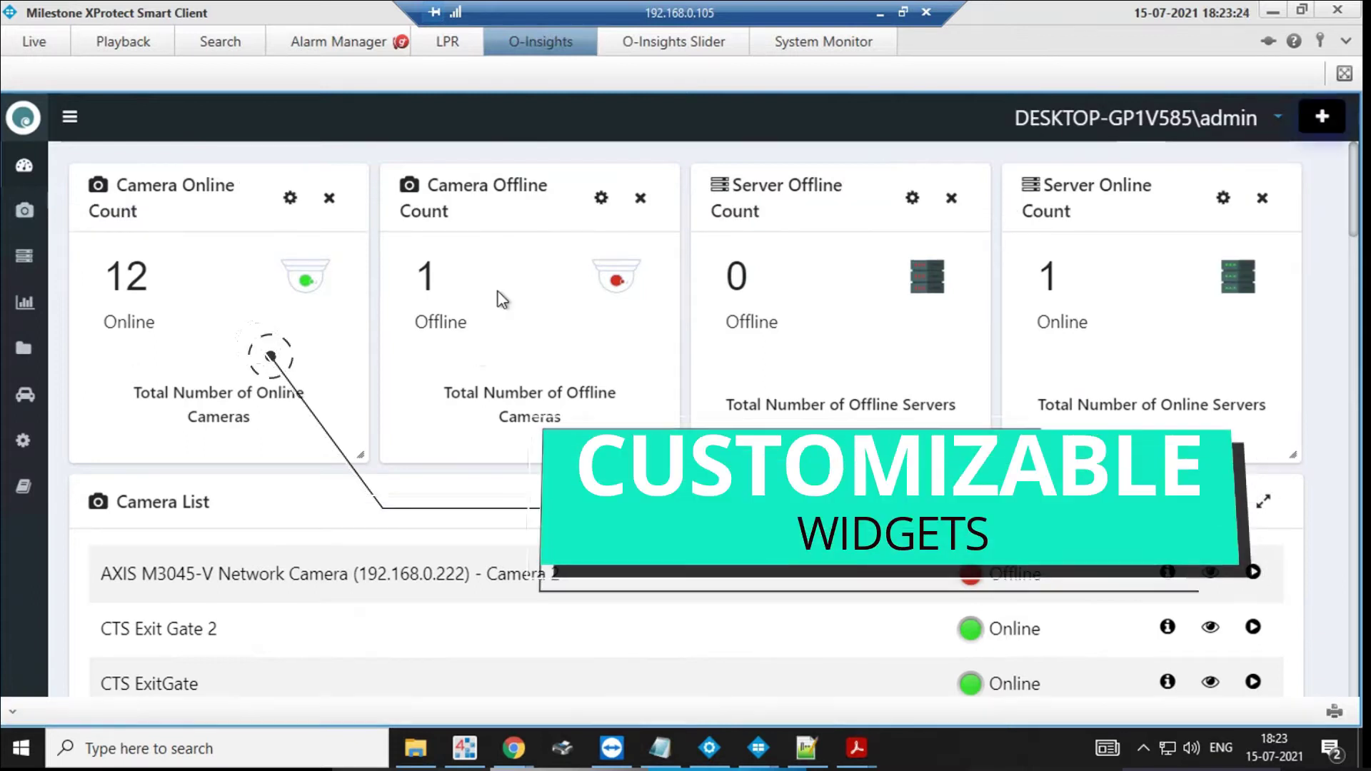
left_click_drag(233, 202, 703, 214)
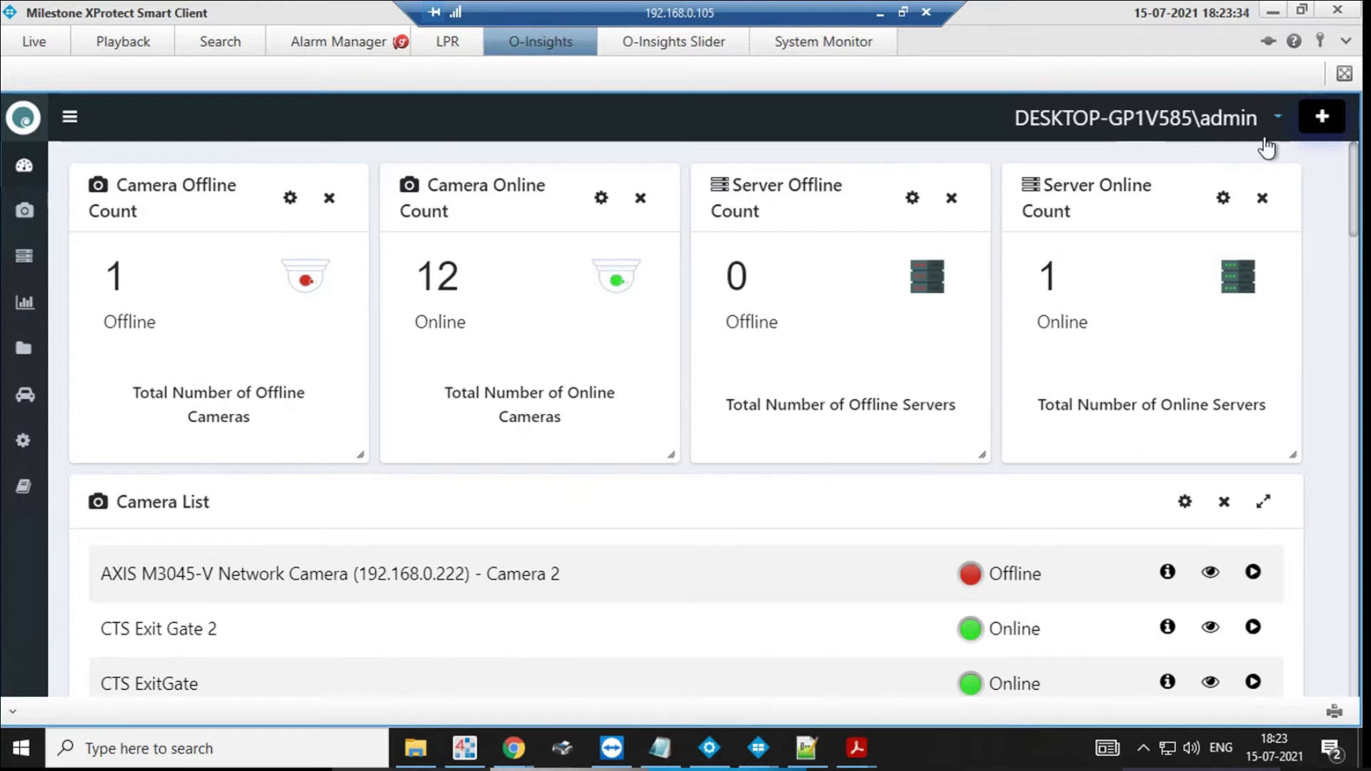
Browse the Add Widget list to see which widgets are available
left_click(1316, 133)
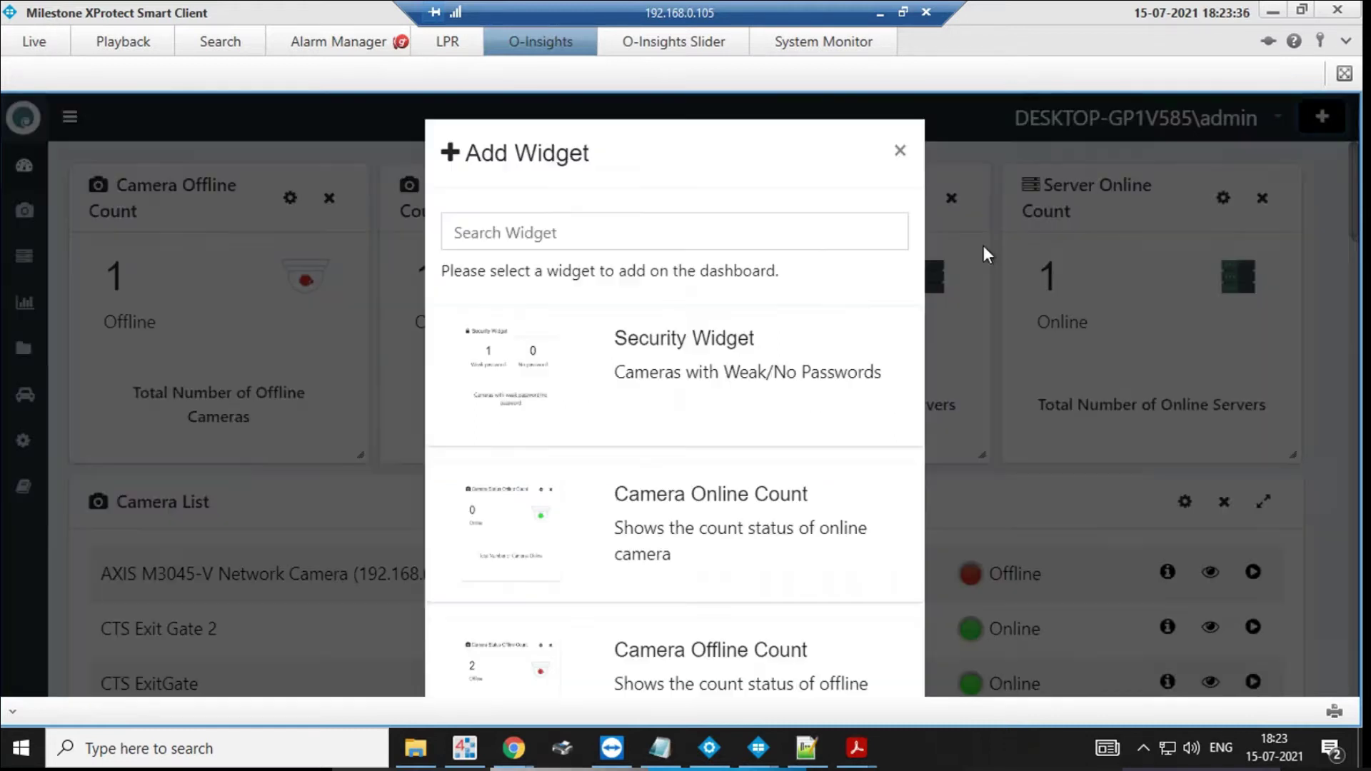
scroll(603, 383, "down", 3)
scroll(603, 383, "down", 2)
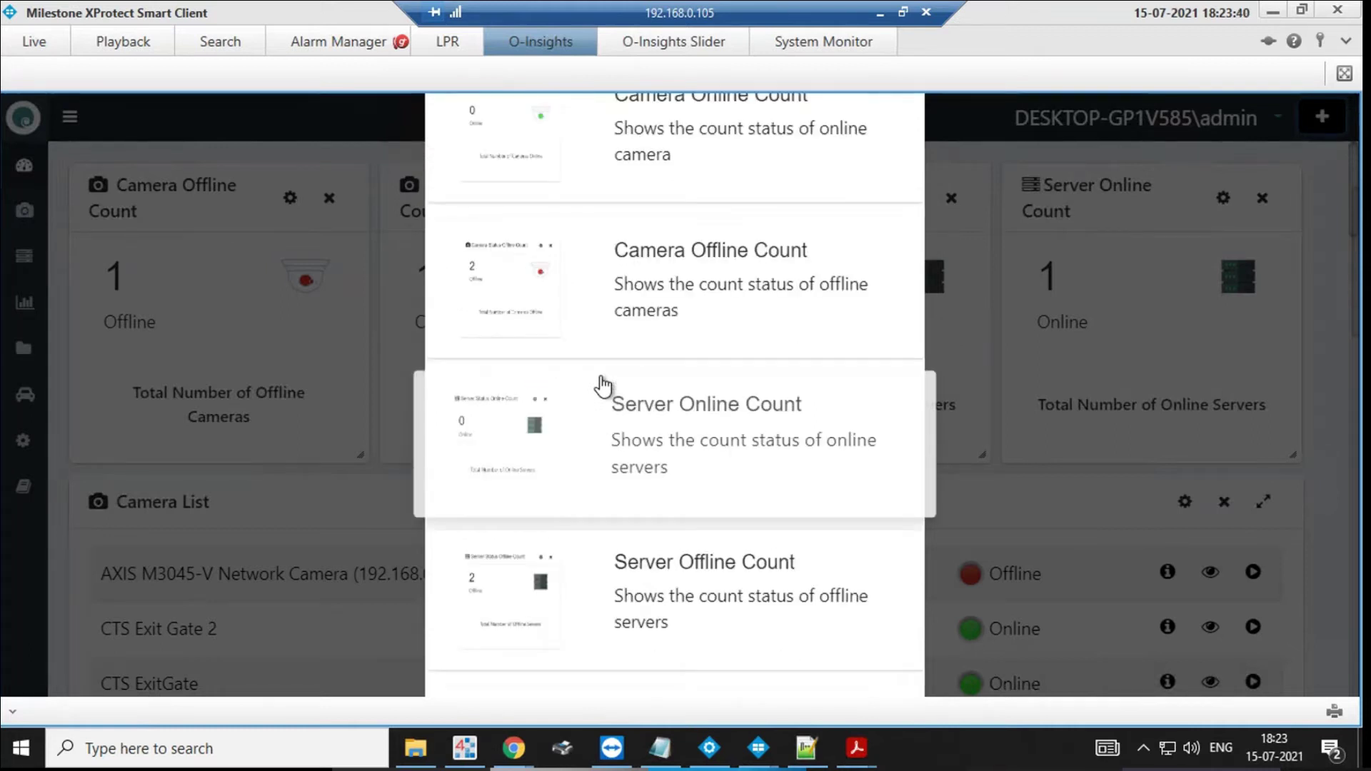
scroll(602, 384, "down", 1)
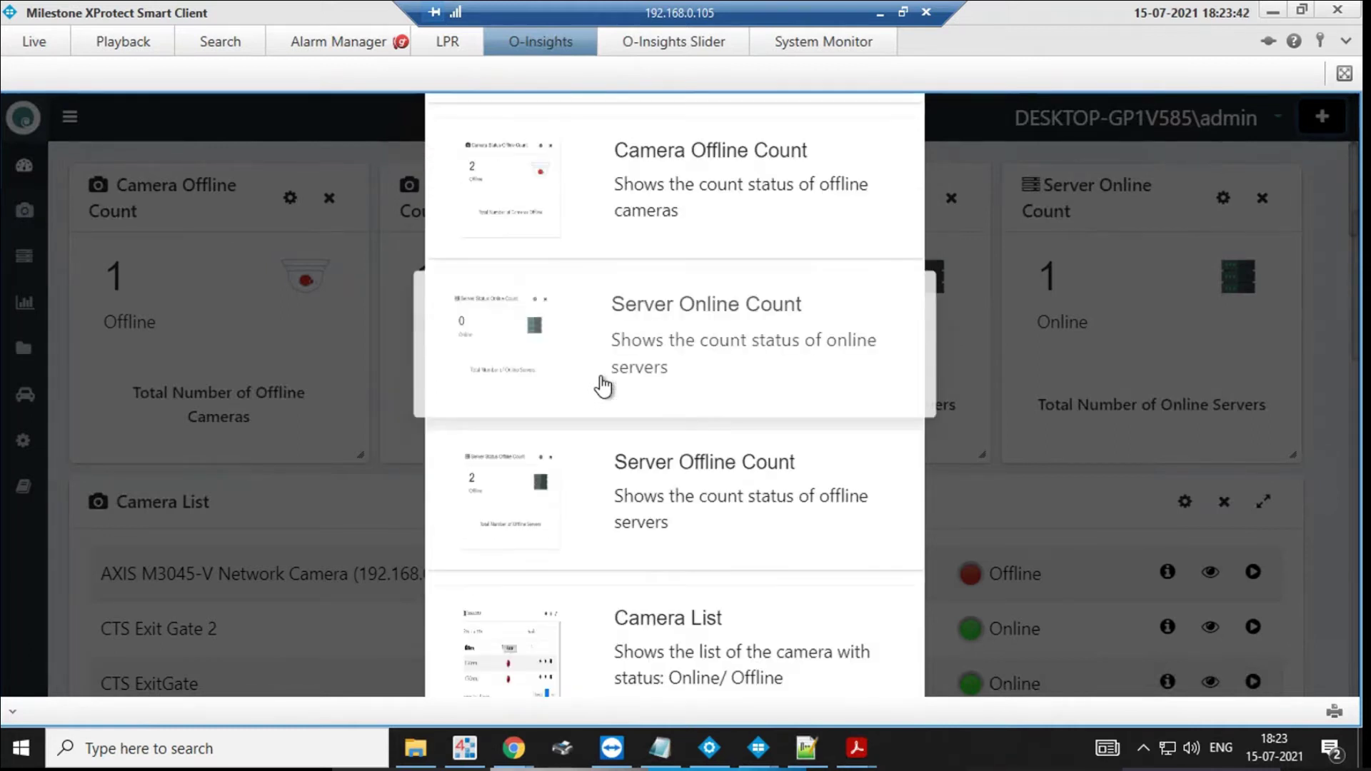
scroll(604, 386, "down", 3)
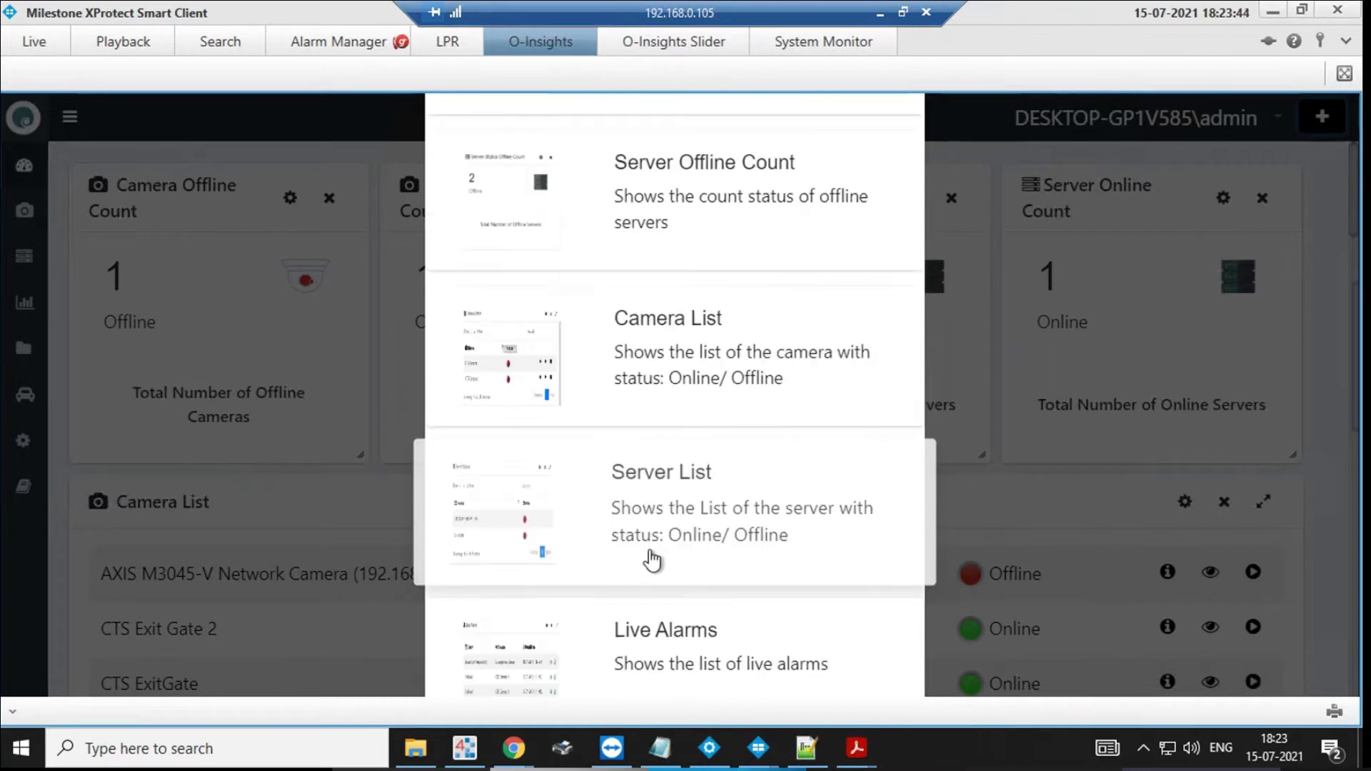
scroll(652, 560, "down", 4)
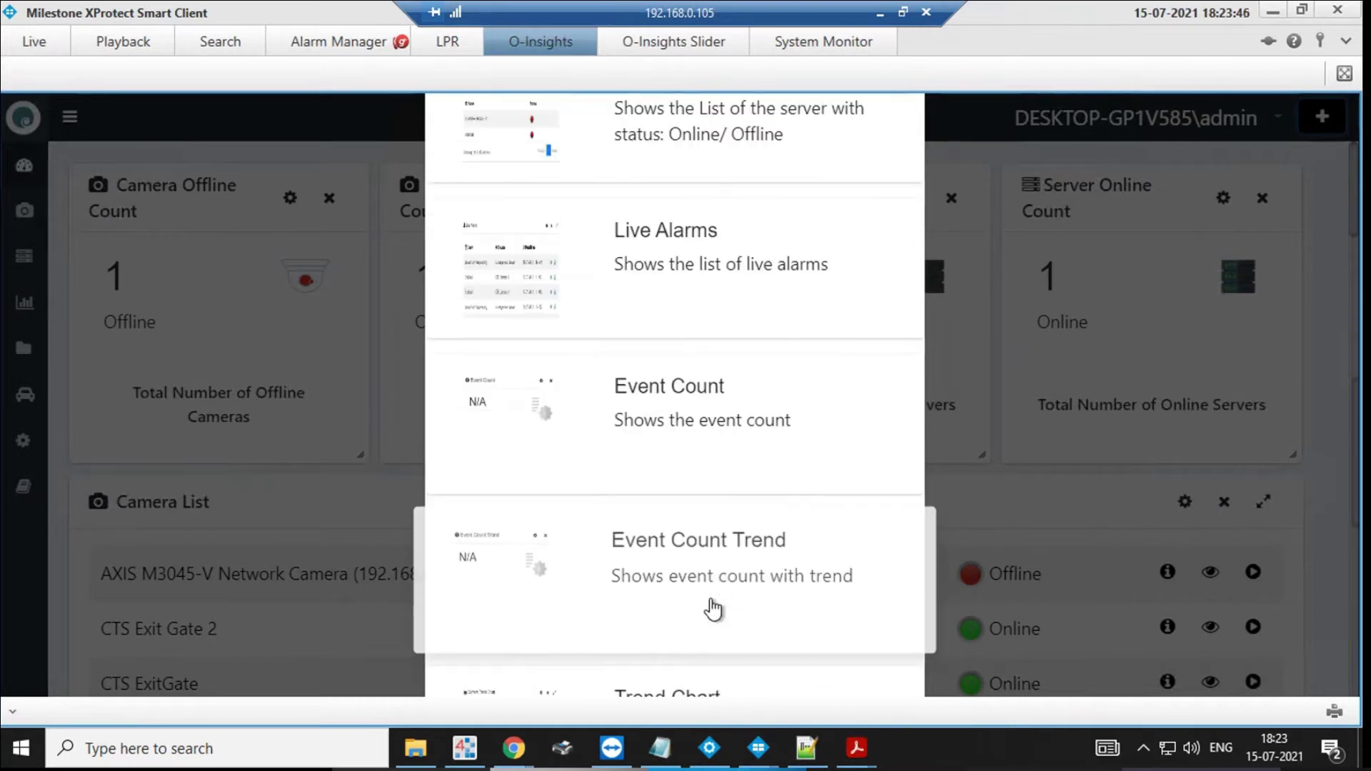
scroll(714, 596, "down", 2)
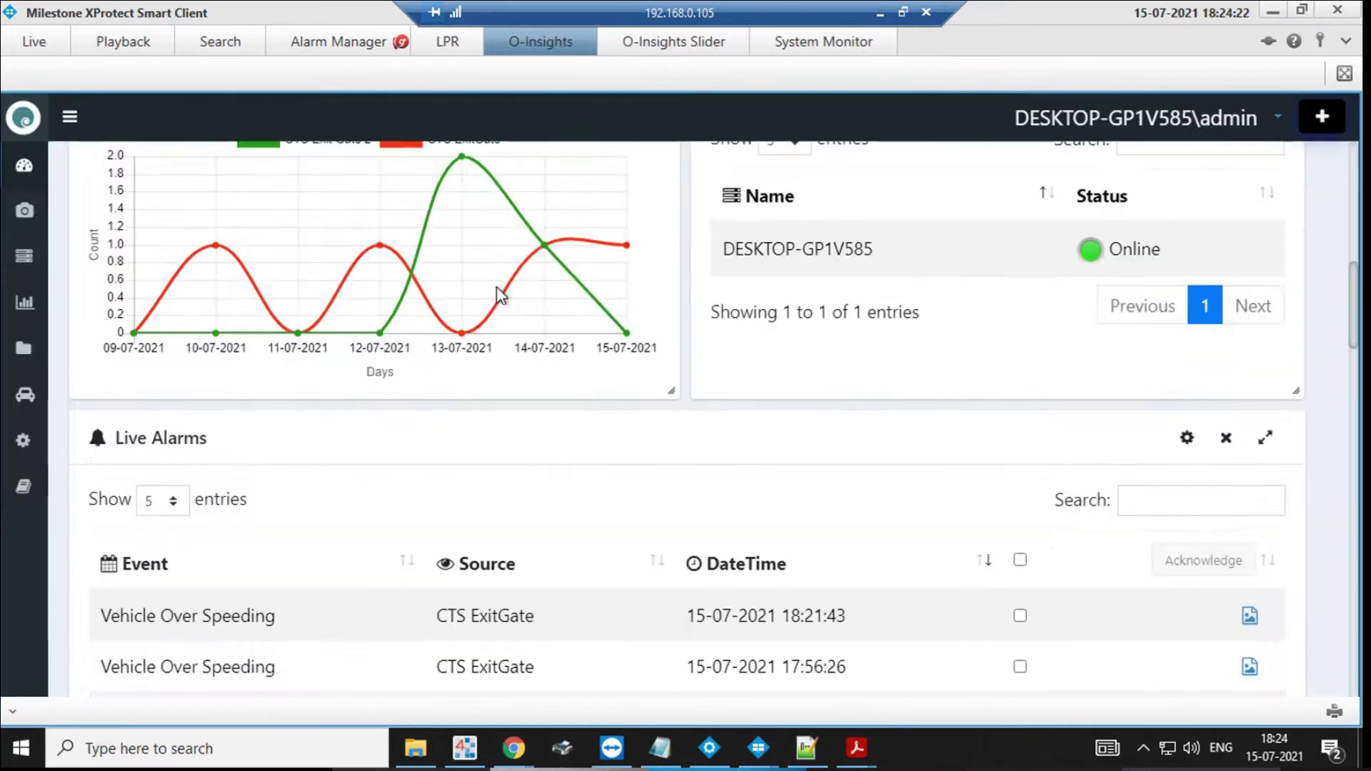
scroll(474, 245, "up", 6)
scroll(1014, 323, "up", 6)
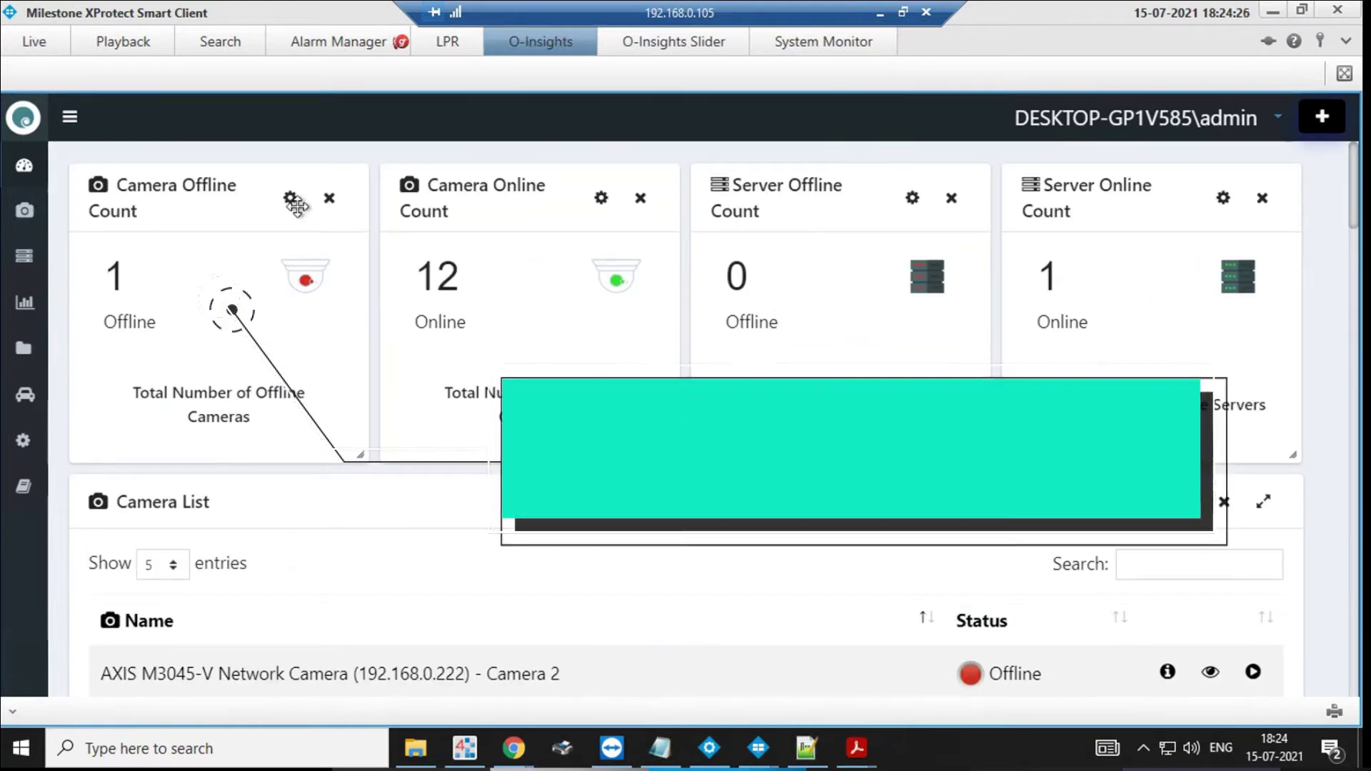
Check the Camera Offline Count widget settings without changes, then save the dashboard setup
left_click(289, 200)
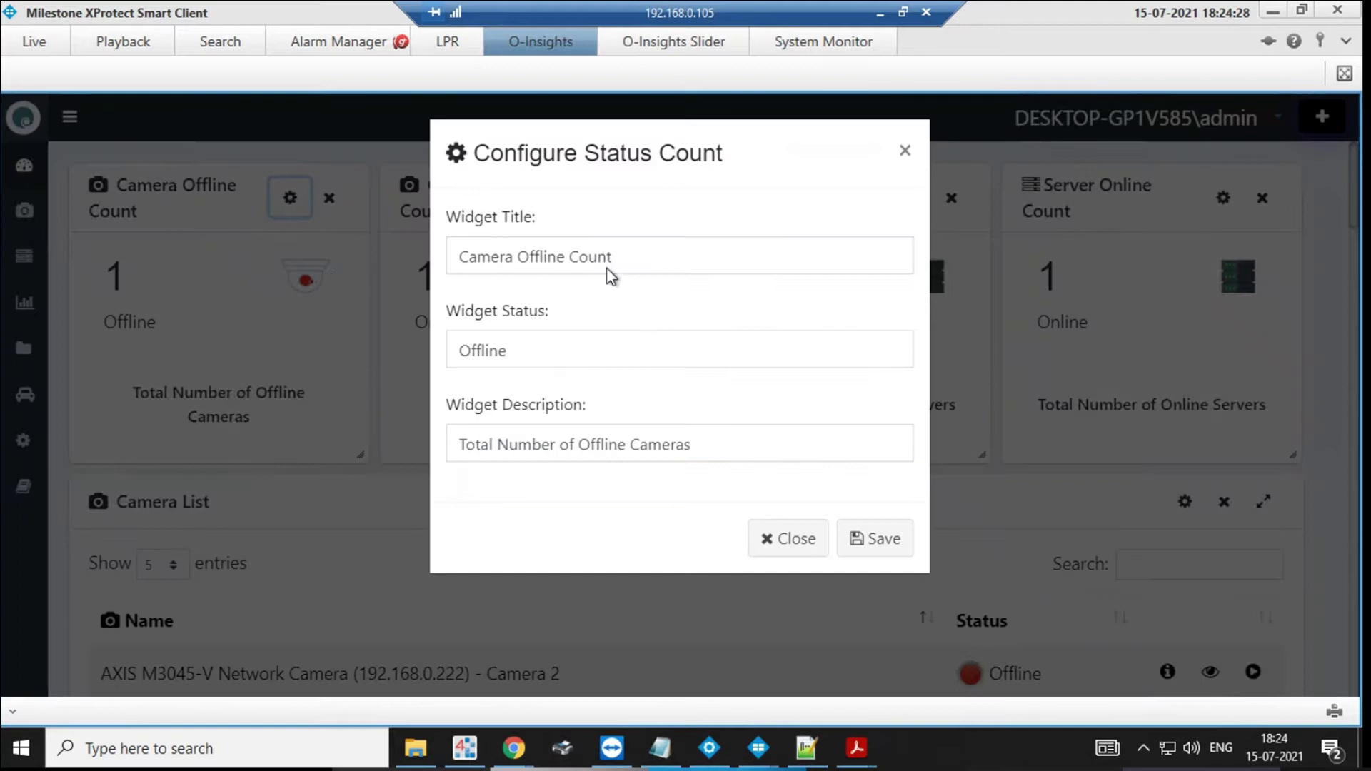
left_click(904, 151)
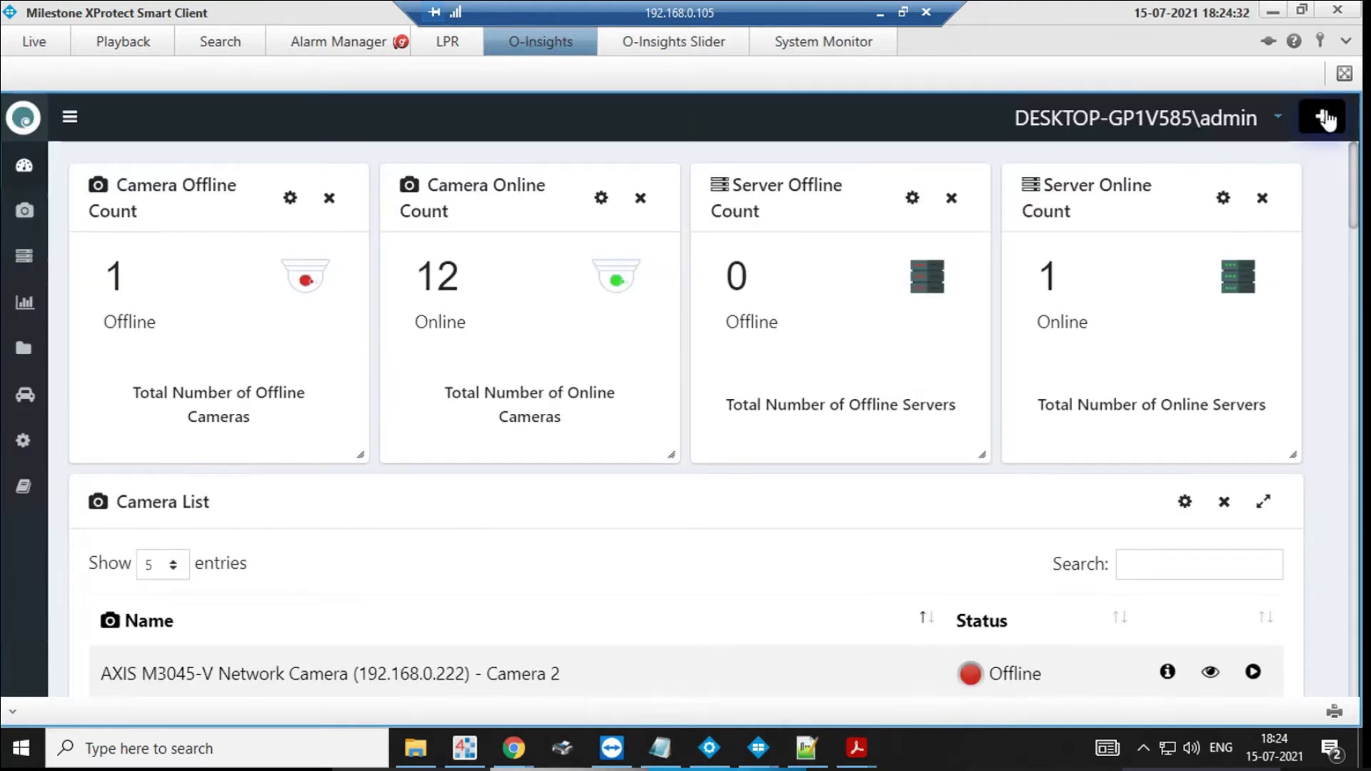
left_click(1277, 125)
left_click(1200, 179)
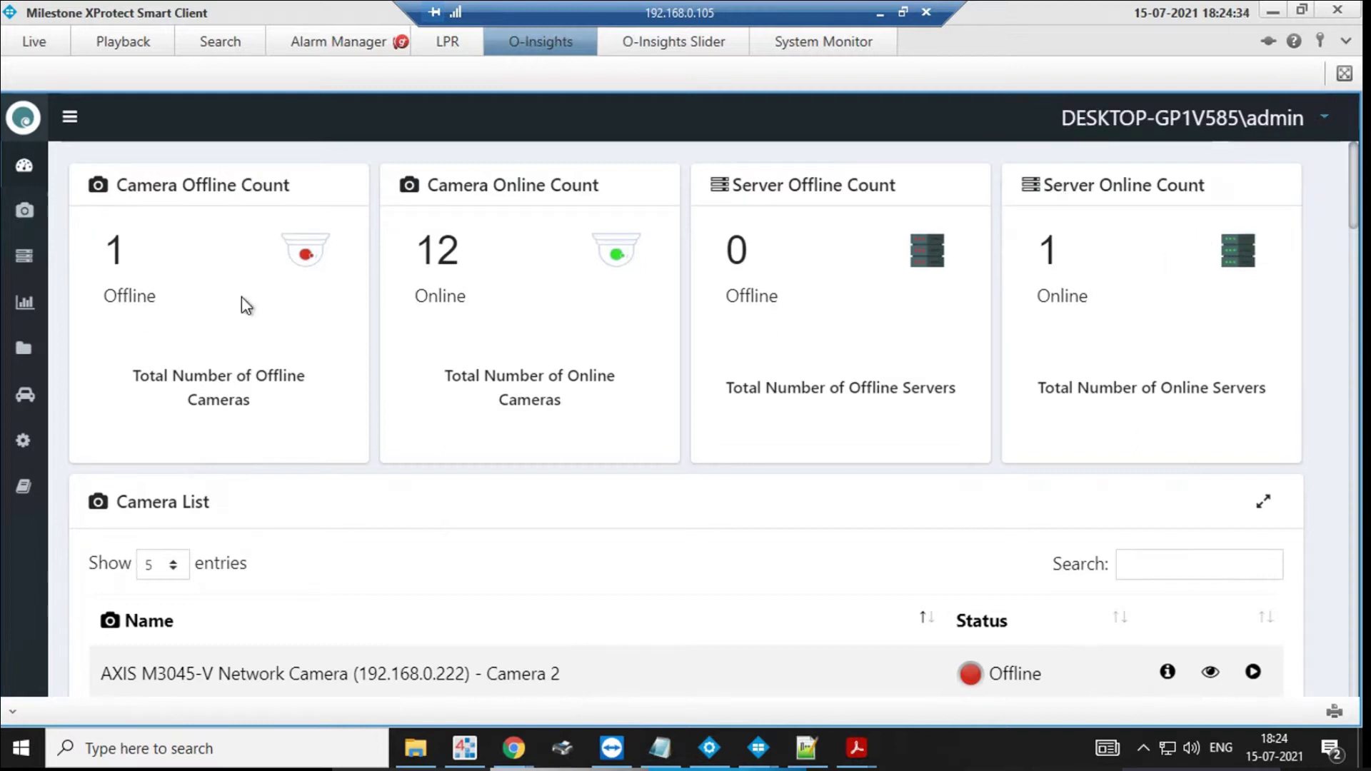
left_click(116, 250)
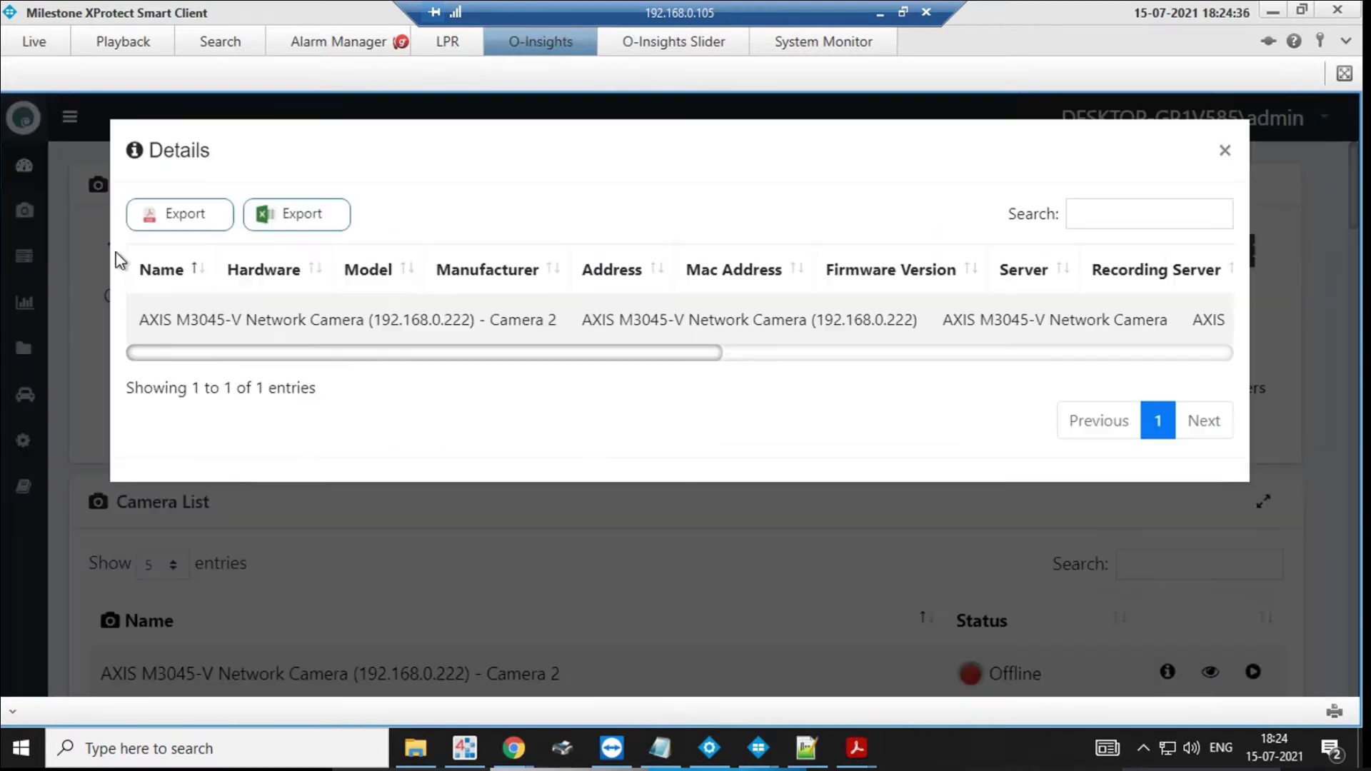
left_click(1131, 216)
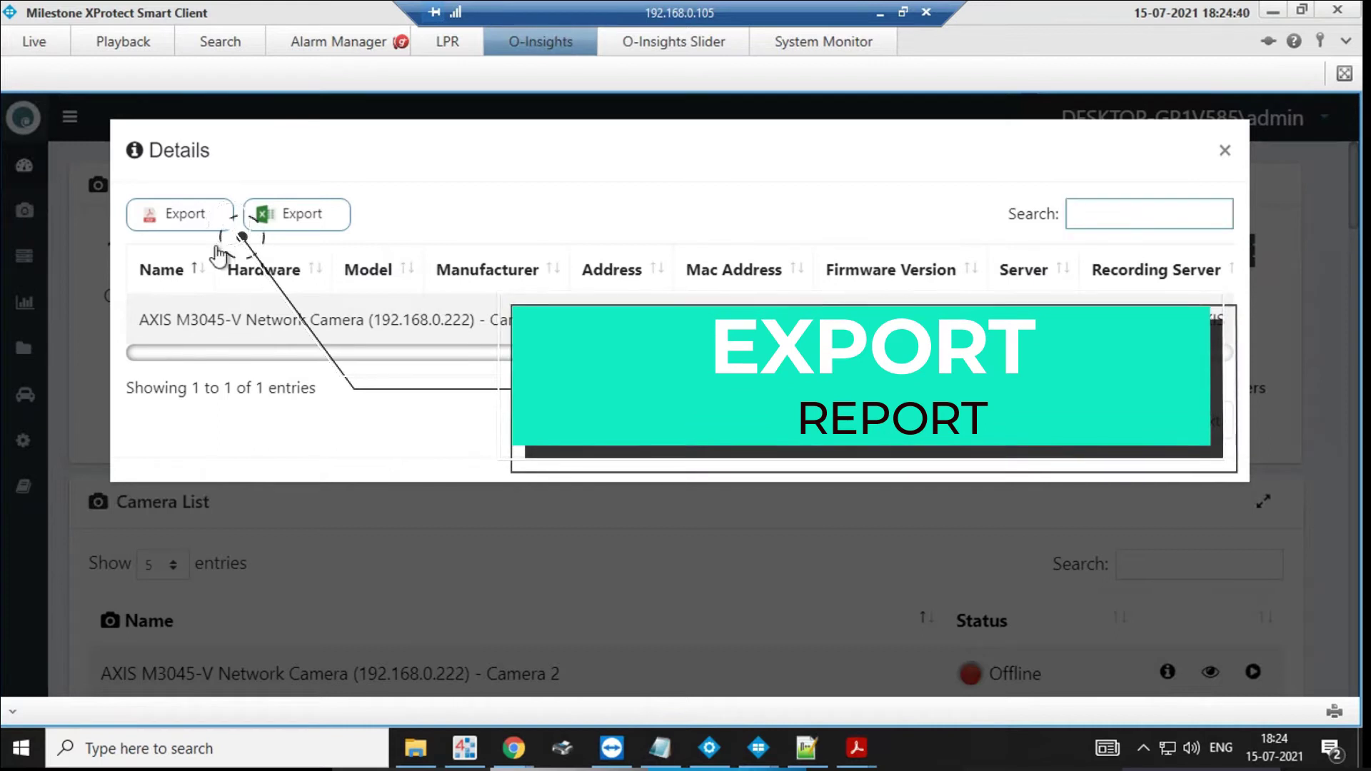
left_click(1224, 152)
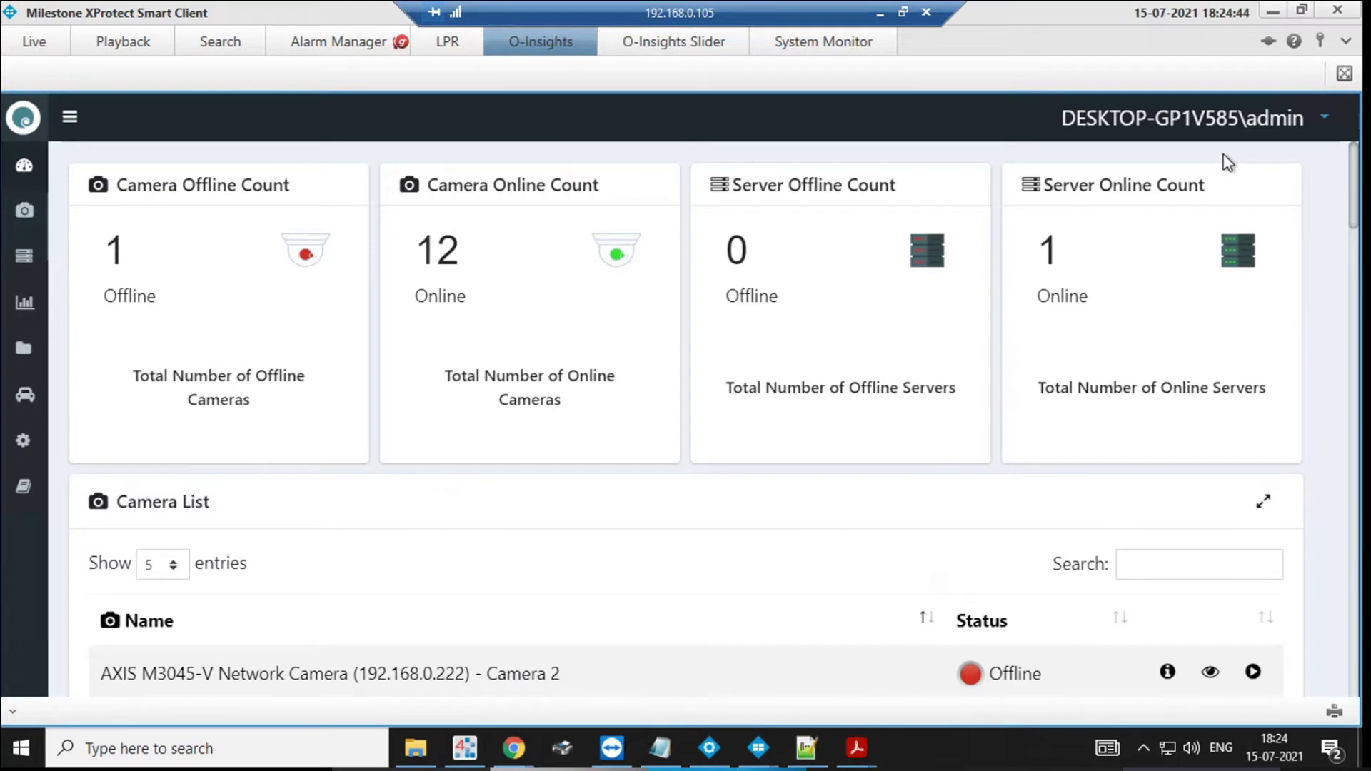
Expand the Camera List to fill the dashboard and show 10 entries per page
scroll(757, 364, "down", 3)
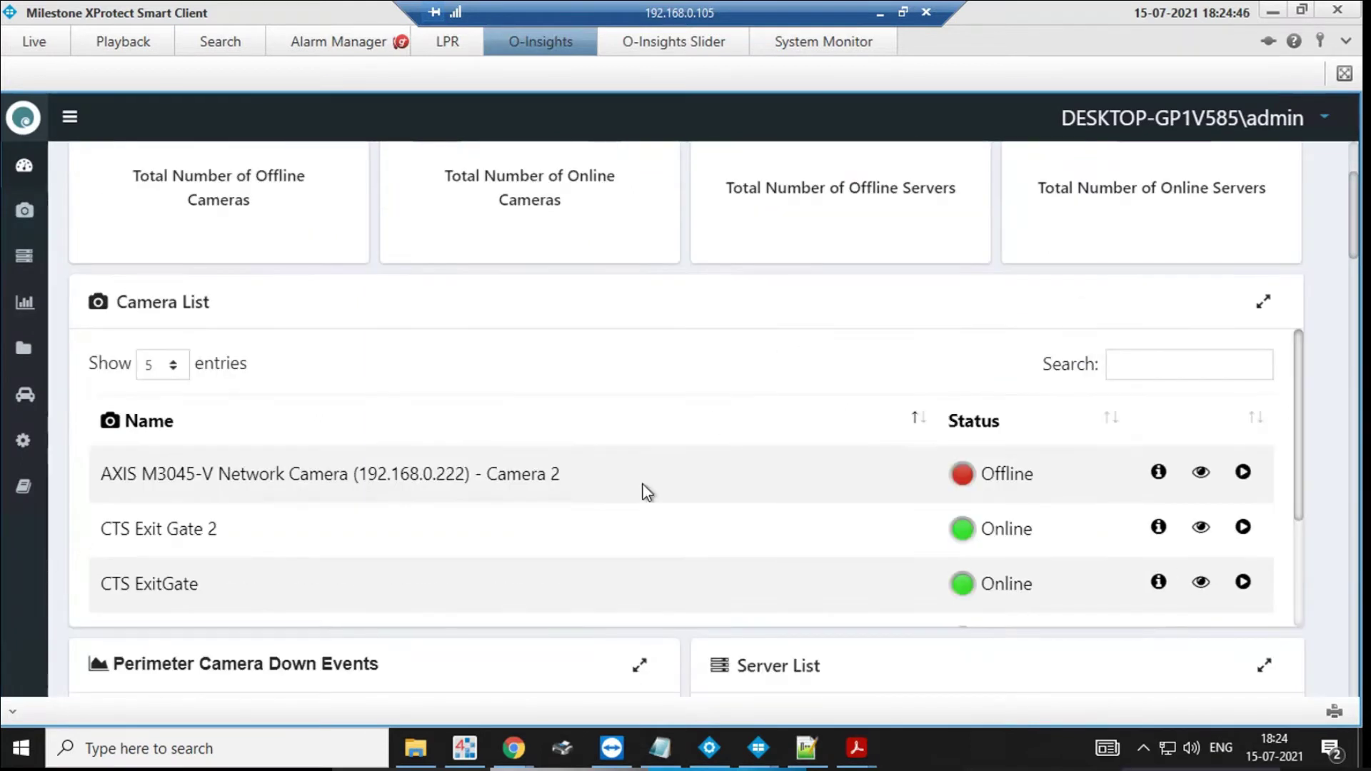
left_click(1263, 303)
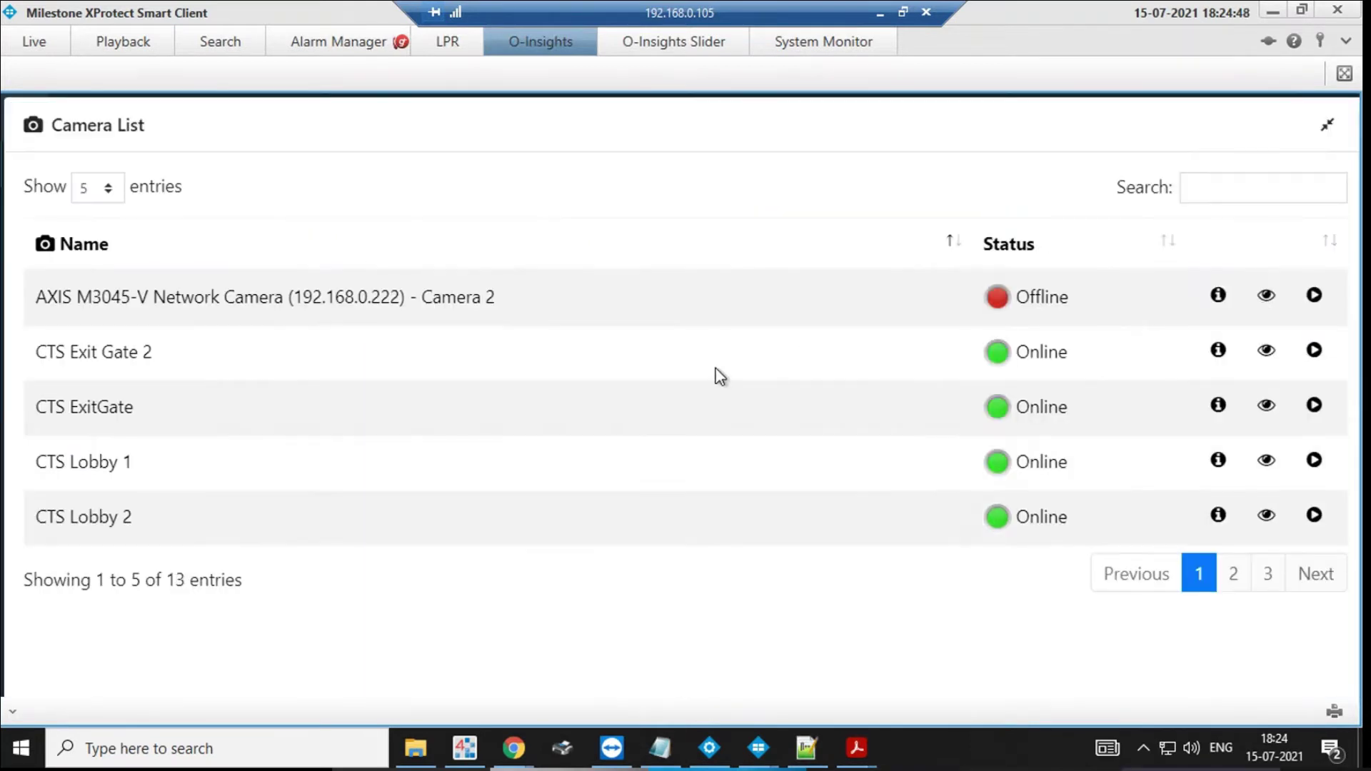
left_click(103, 188)
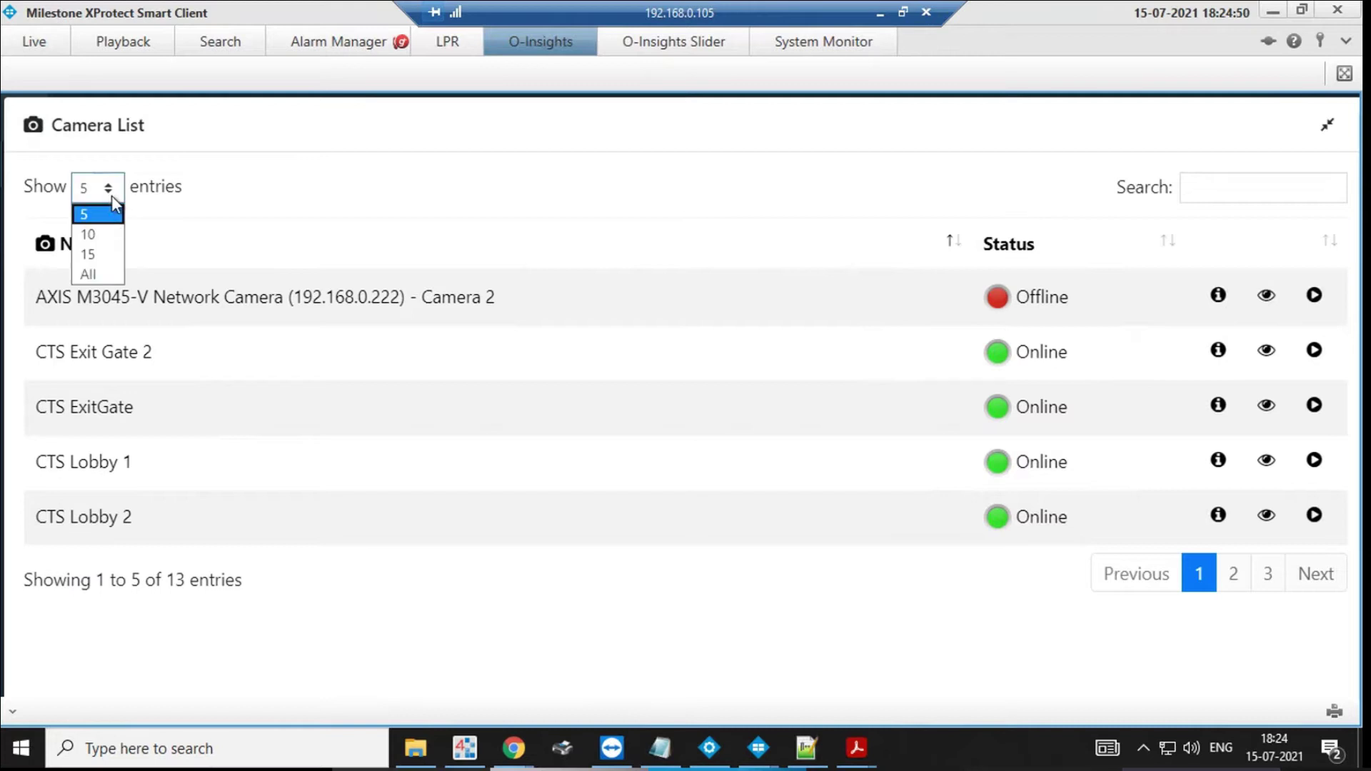
left_click(93, 230)
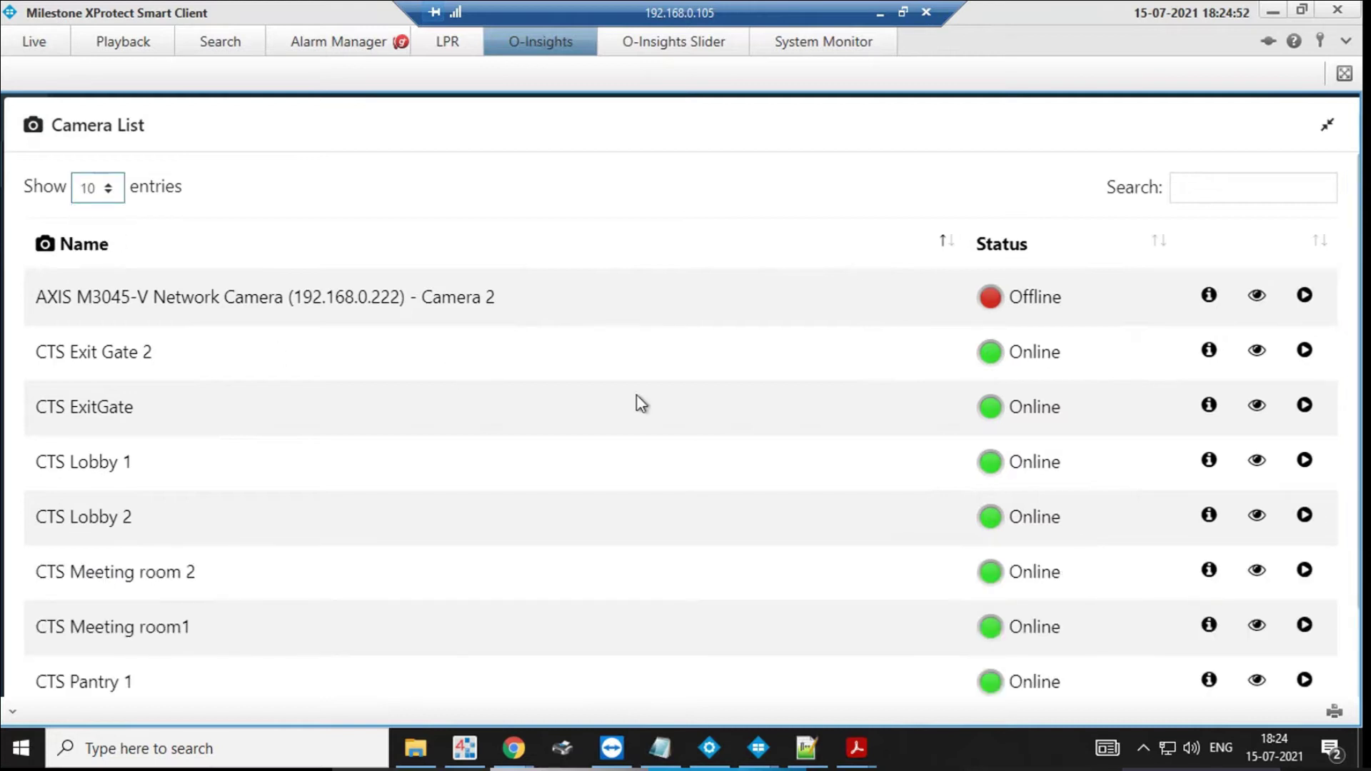
scroll(636, 397, "down", 2)
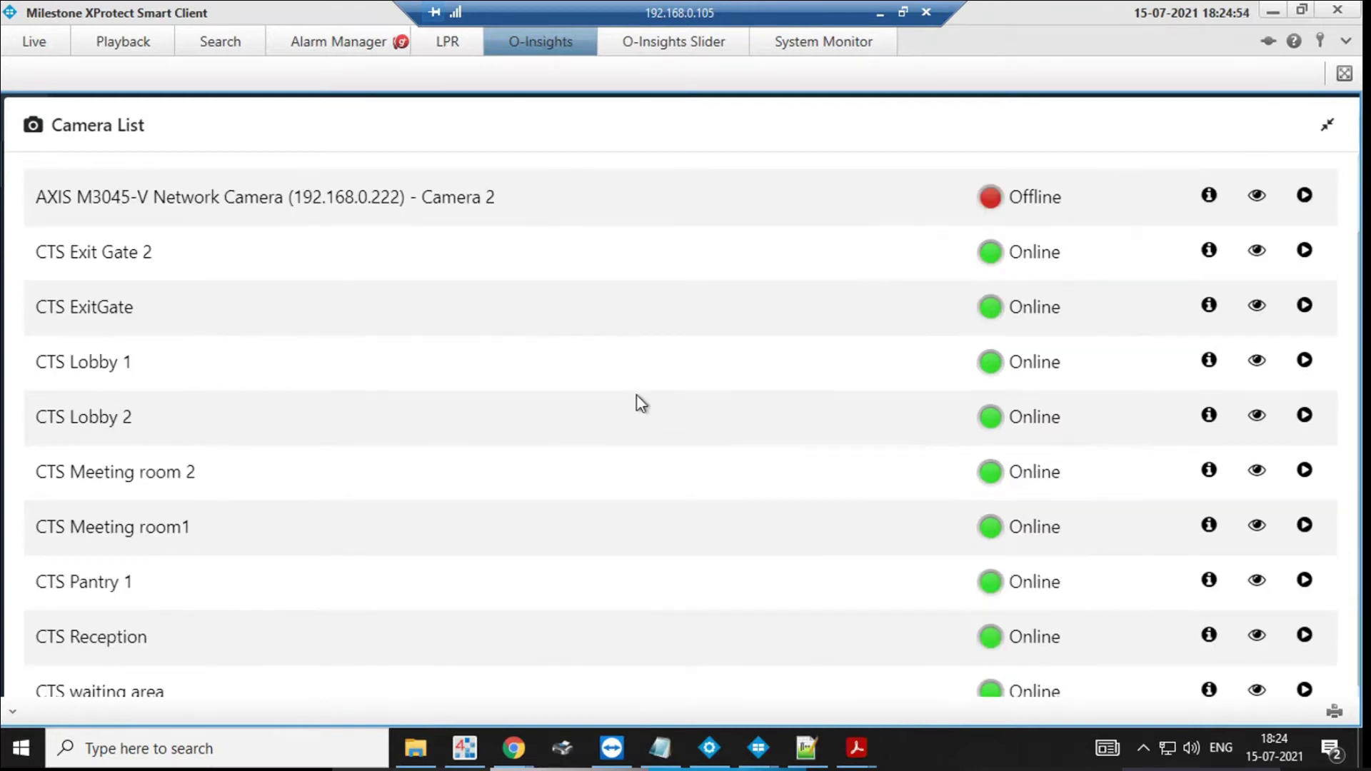
scroll(637, 404, "up", 2)
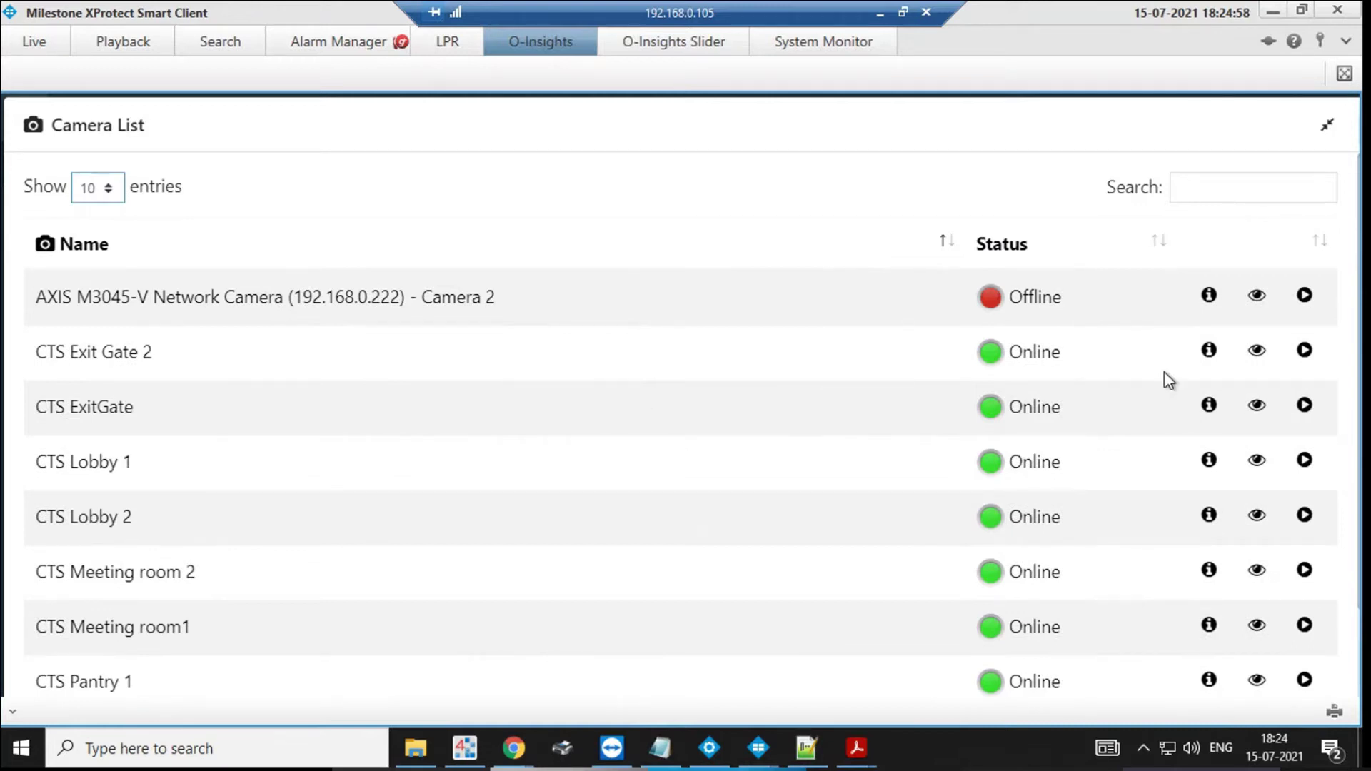
scroll(1187, 447, "down", 3)
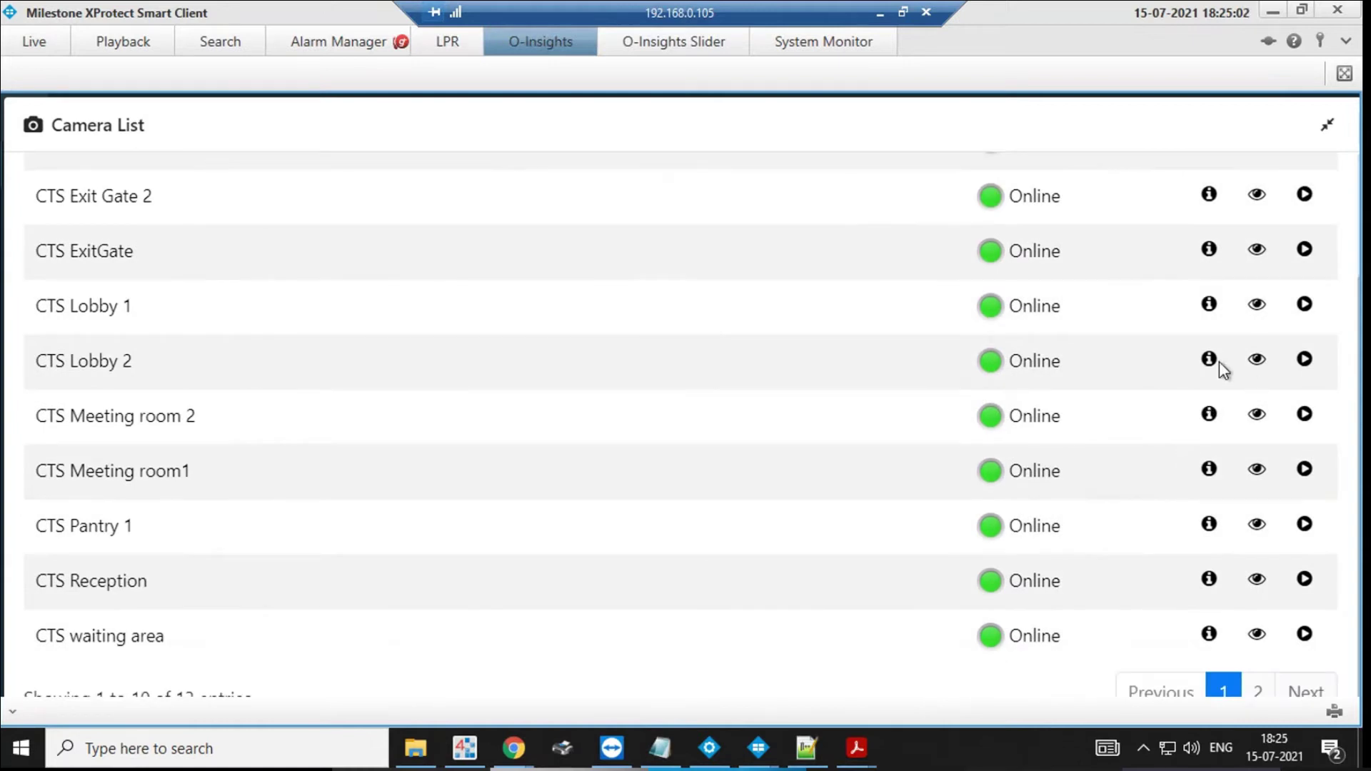
Review and close CTS Lobby 1's camera details, then view CTS Lobby 2's hardware details
left_click(1209, 306)
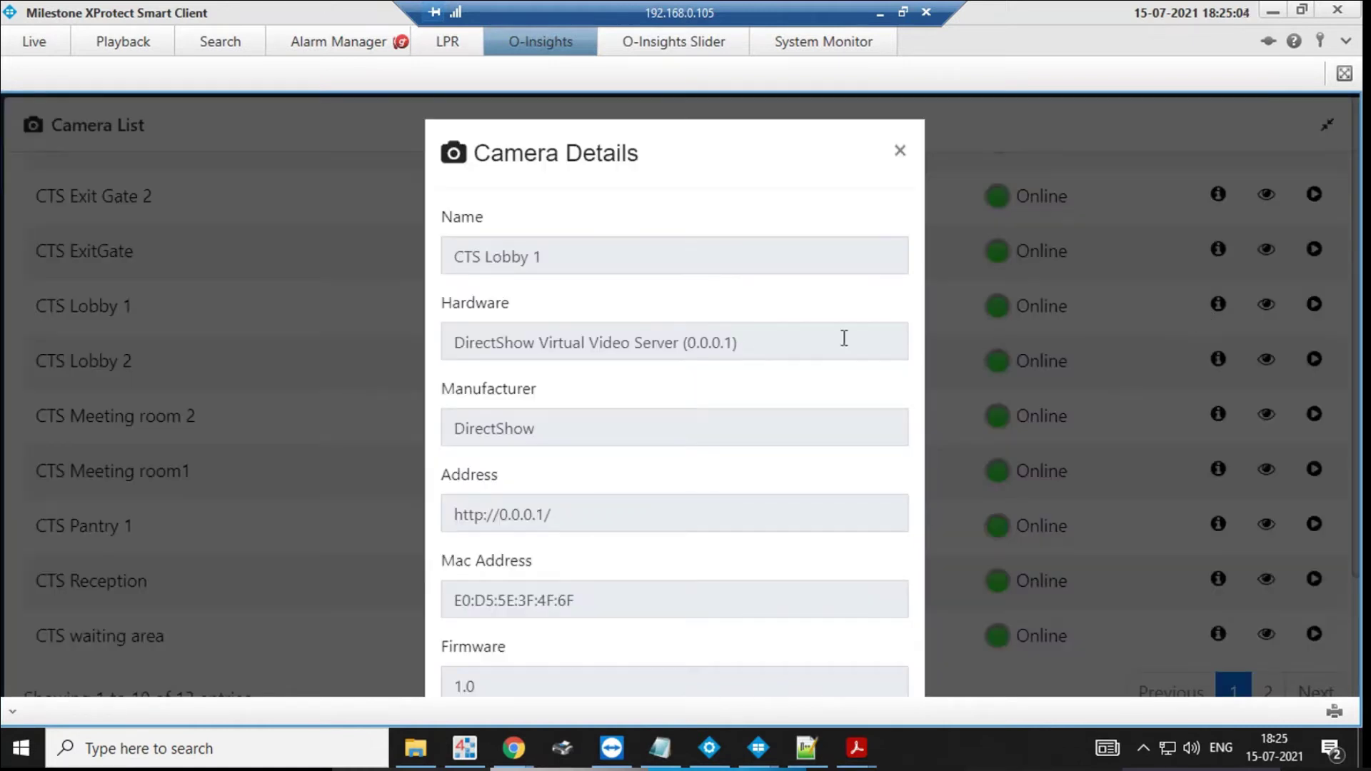
scroll(785, 348, "down", 2)
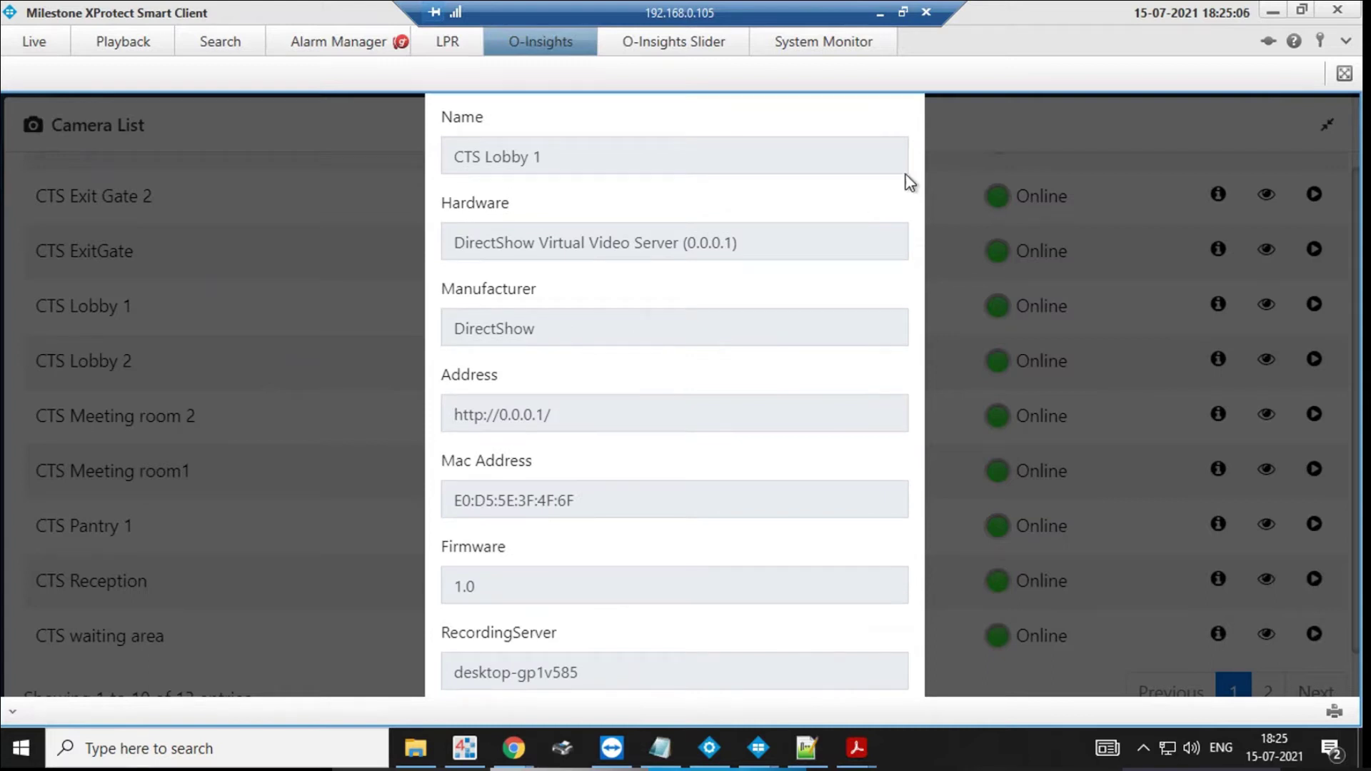
scroll(927, 147, "up", 2)
left_click(901, 148)
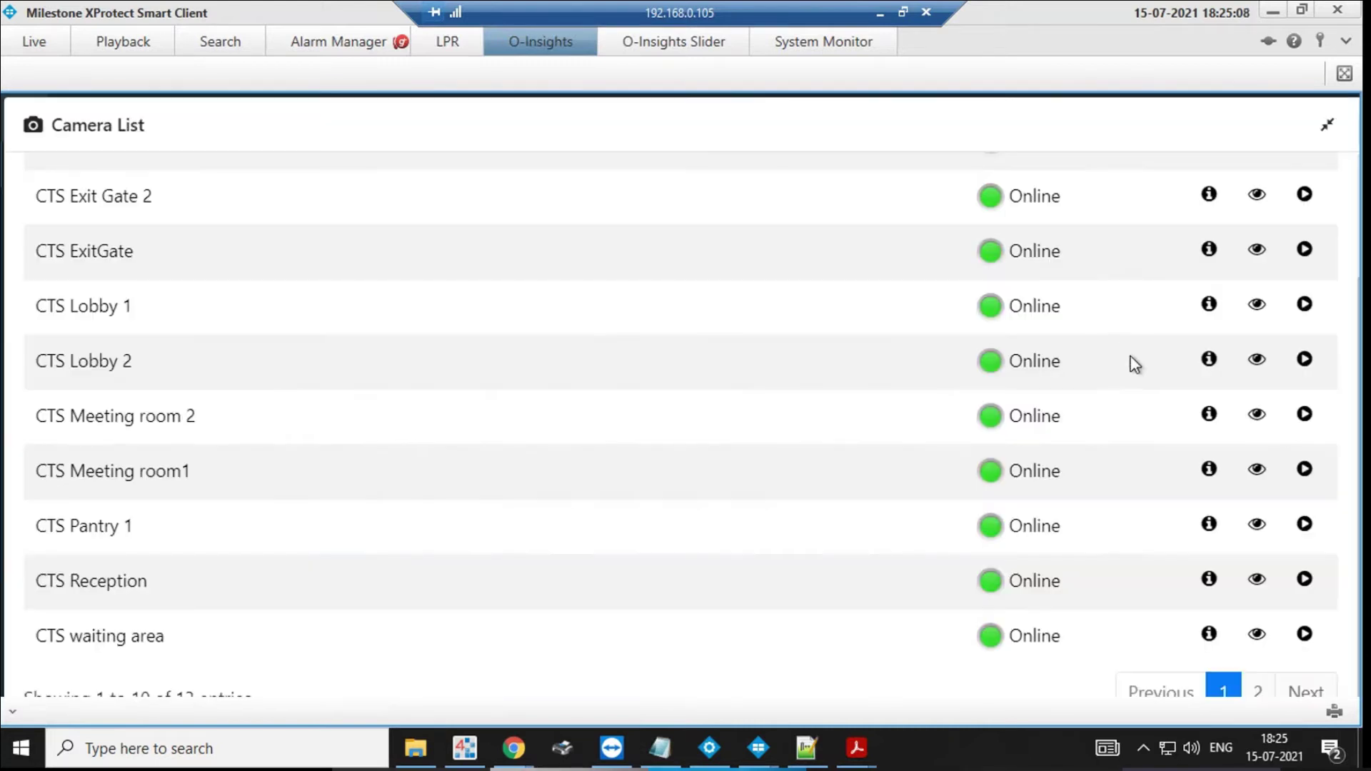
left_click(1209, 360)
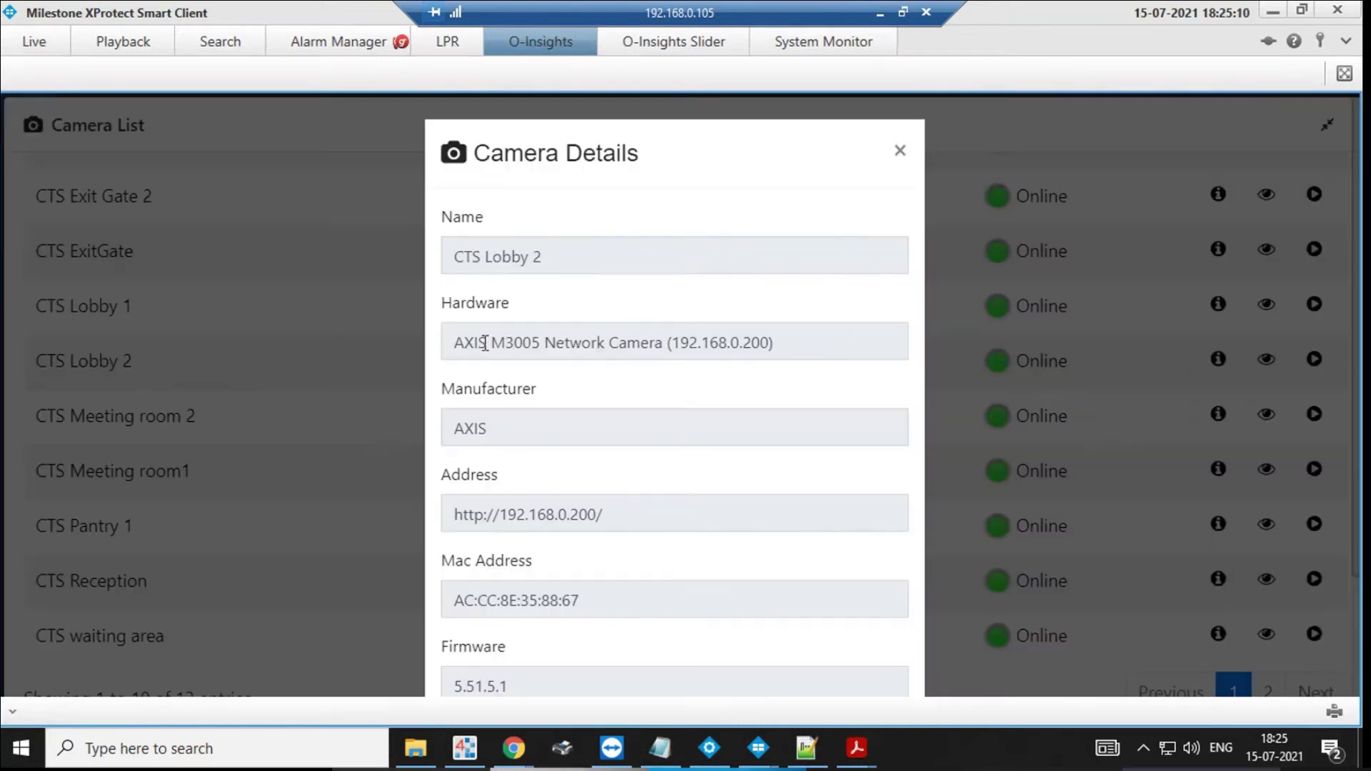
scroll(664, 438, "down", 4)
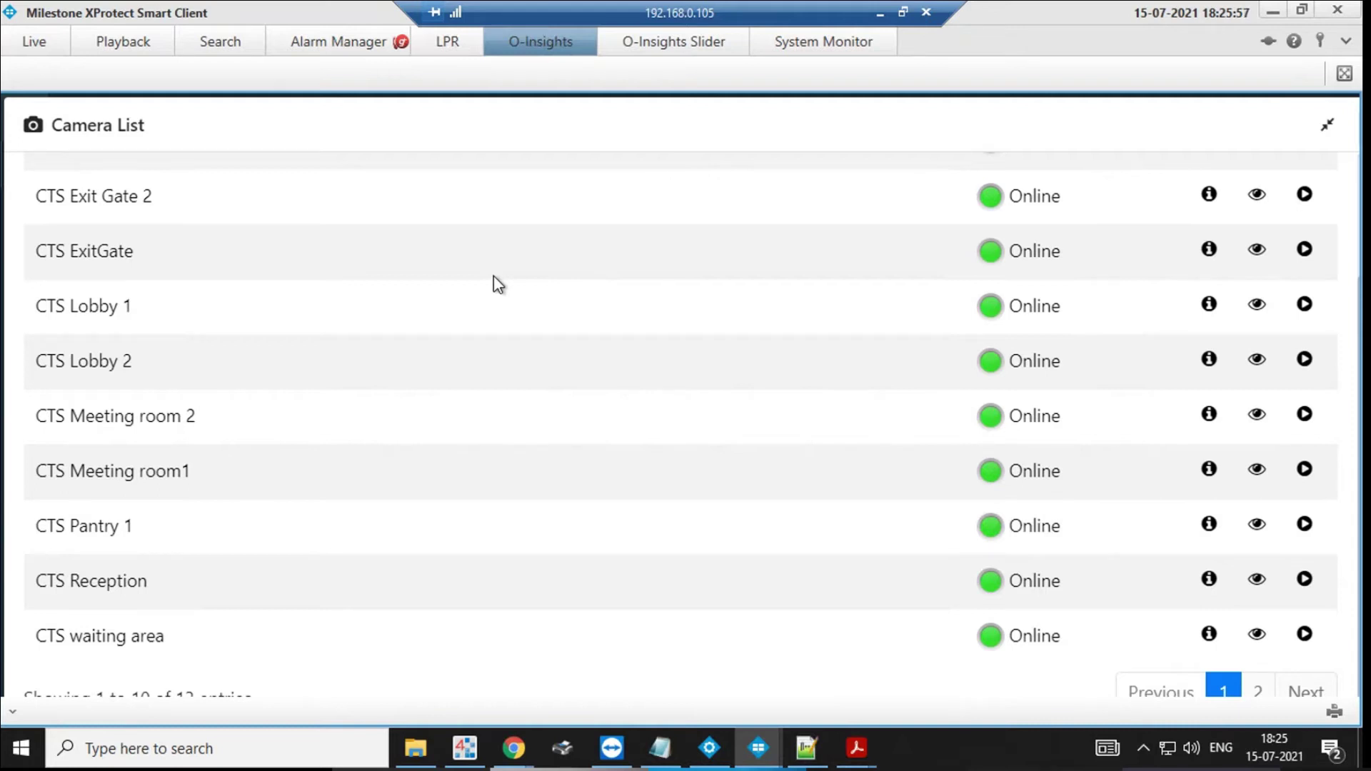
Watch CTS Lobby 2 live, scrub its recorded playback forward, then collapse the Camera List
left_click(1256, 363)
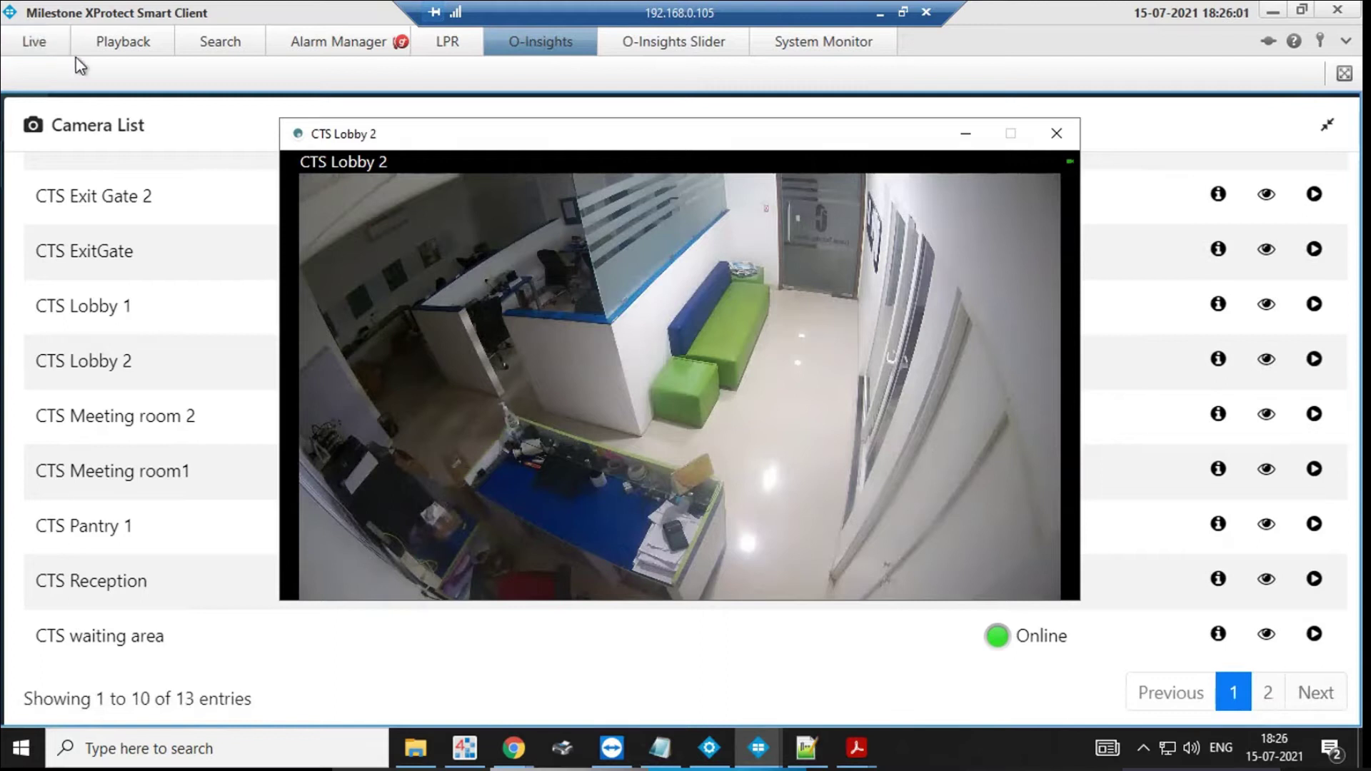
left_click(1054, 136)
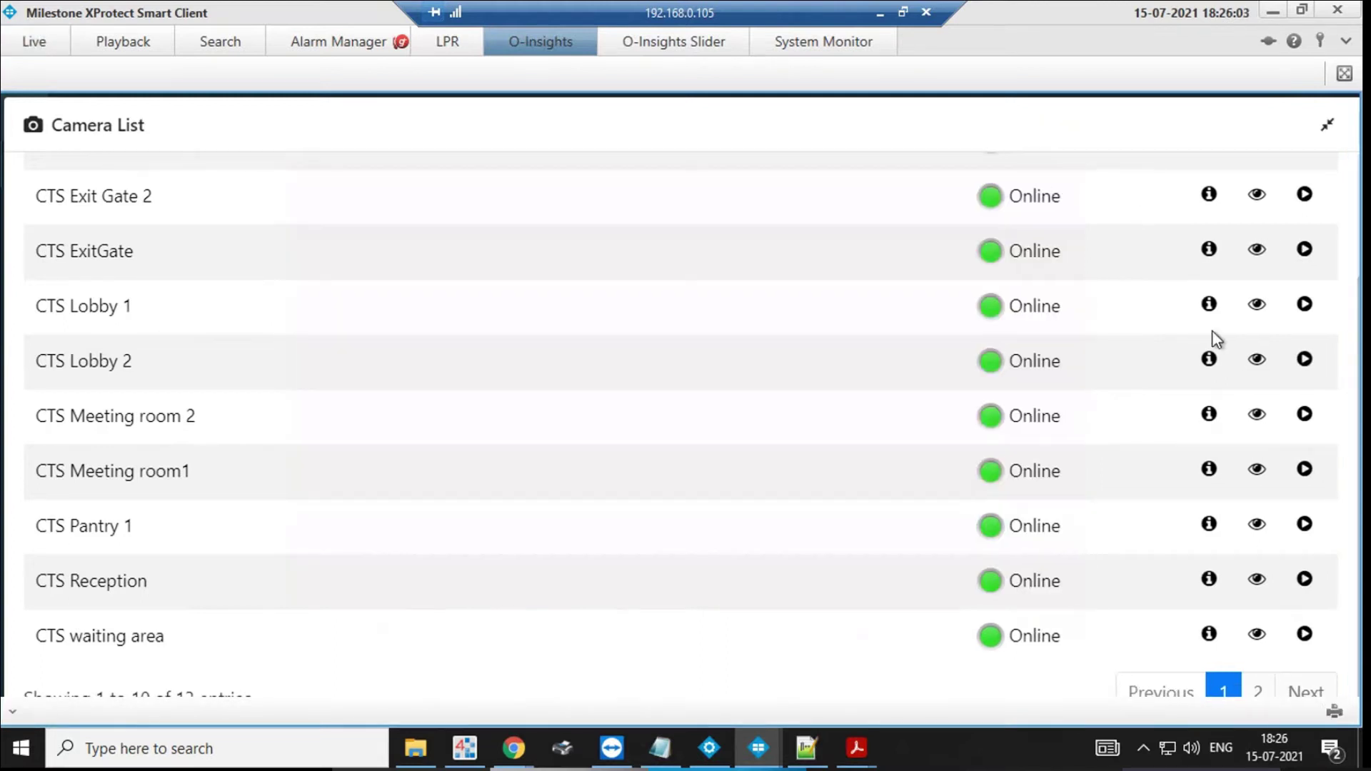
left_click(1304, 363)
left_click_drag(674, 555, 606, 566)
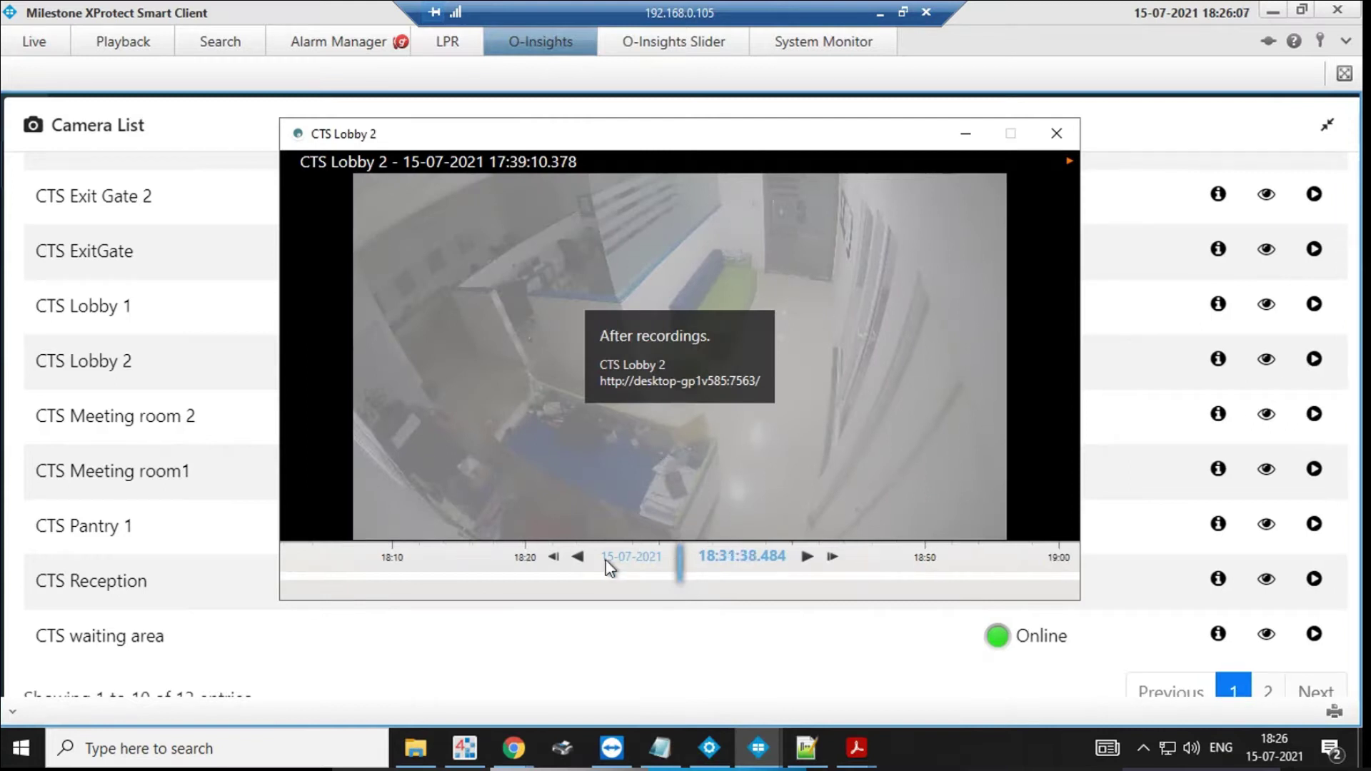
left_click(1054, 136)
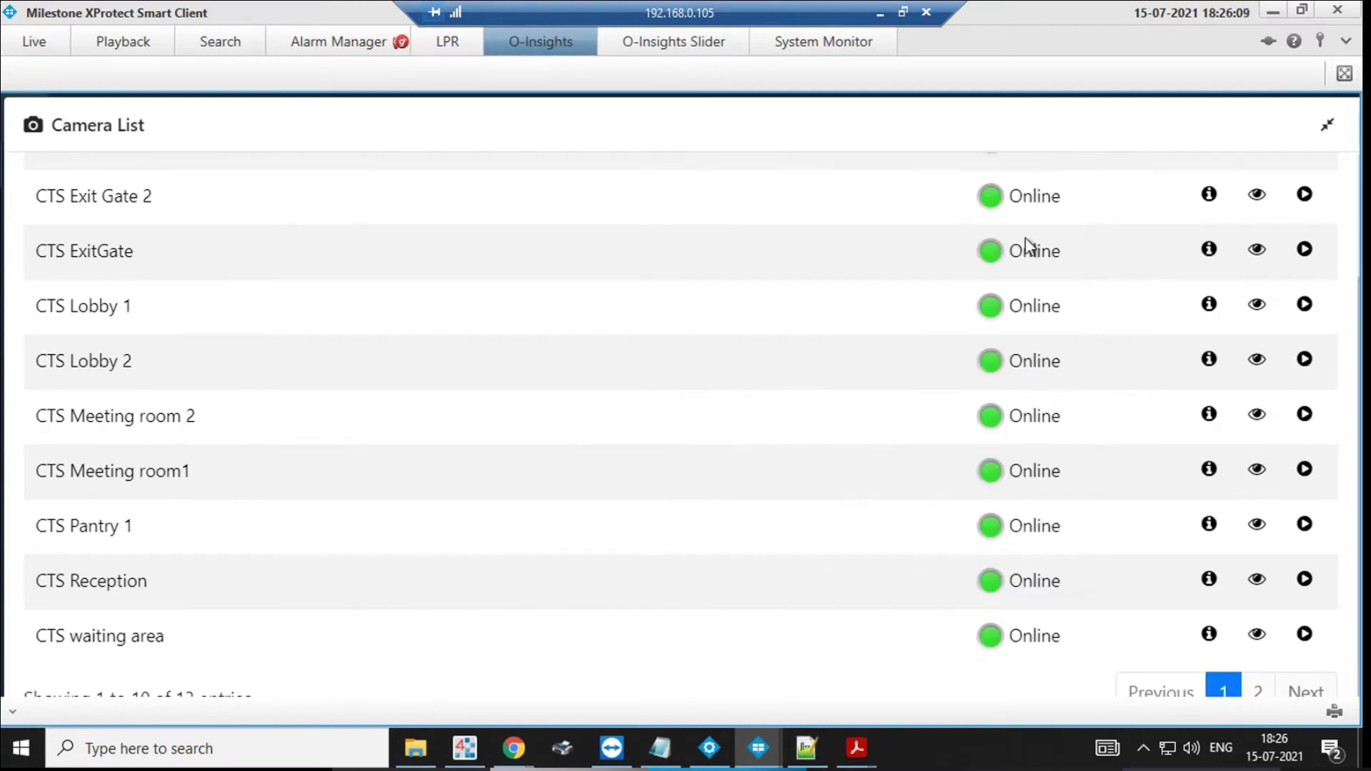
left_click(1327, 127)
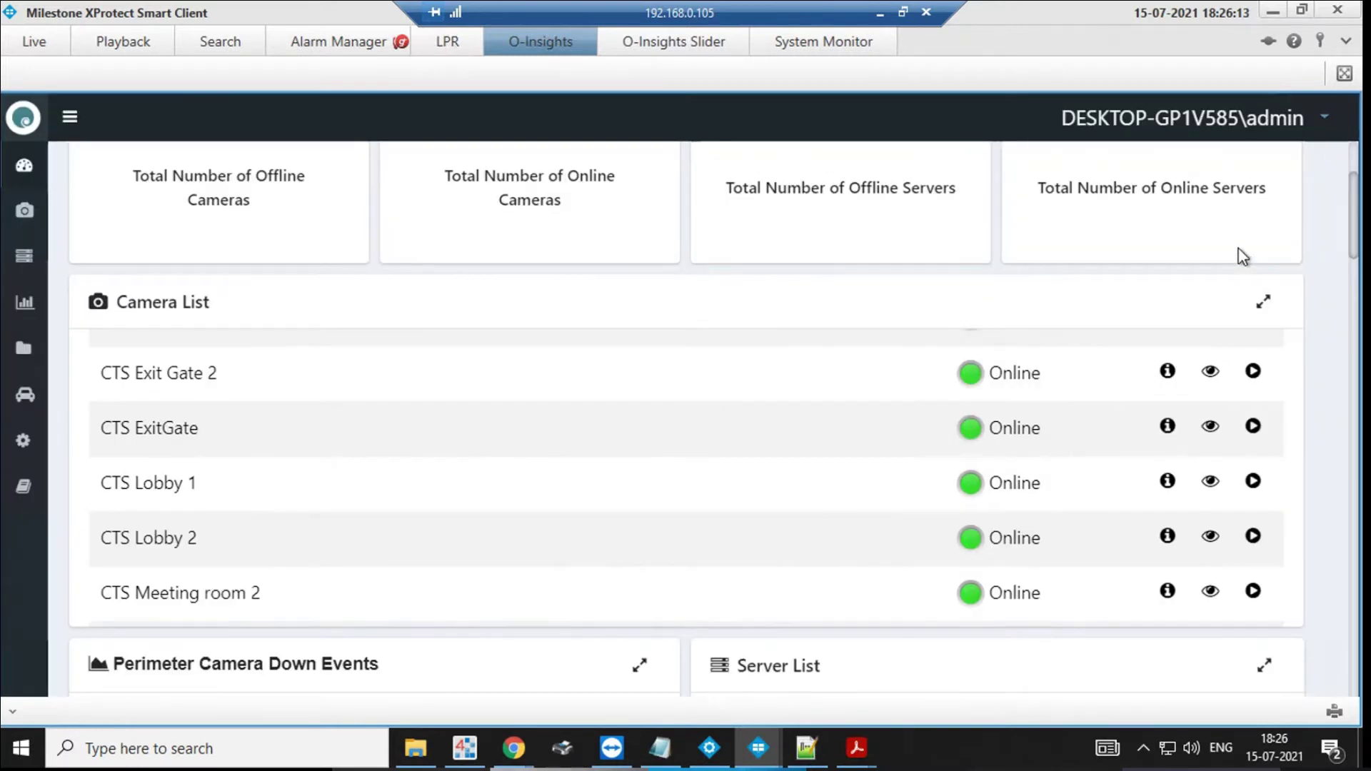
Scroll down to the charts and switch the dashboard into widget edit mode
scroll(1200, 400, "down", 2)
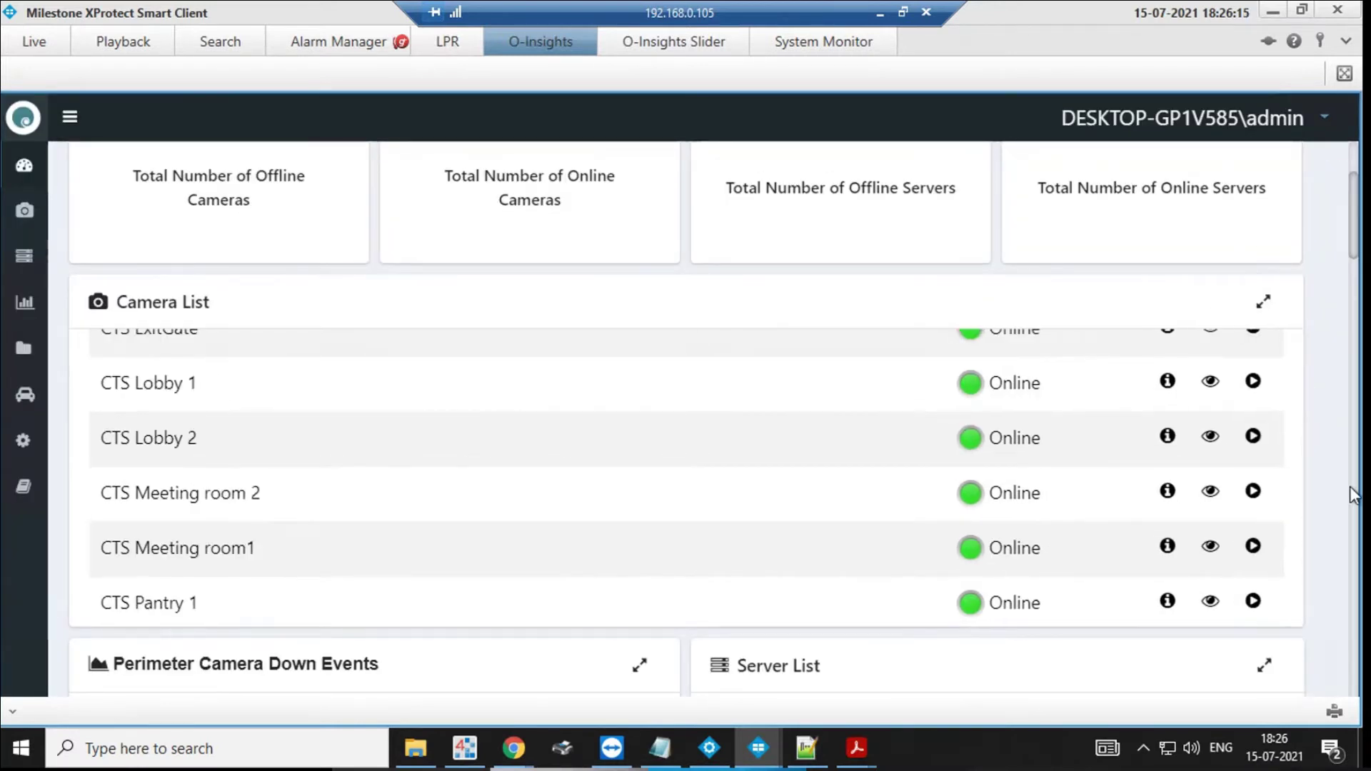
scroll(1325, 496, "down", 3)
scroll(517, 559, "down", 2)
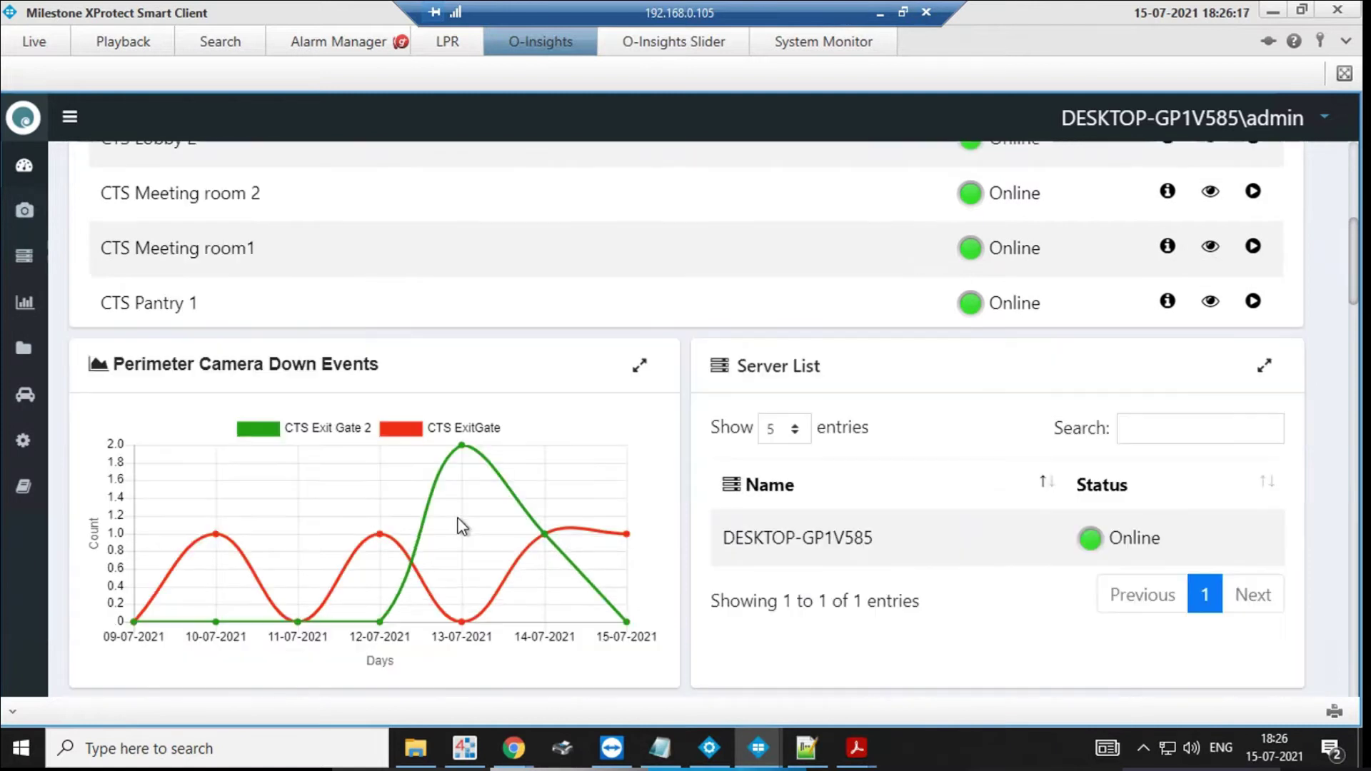
left_click(1353, 127)
left_click(1229, 171)
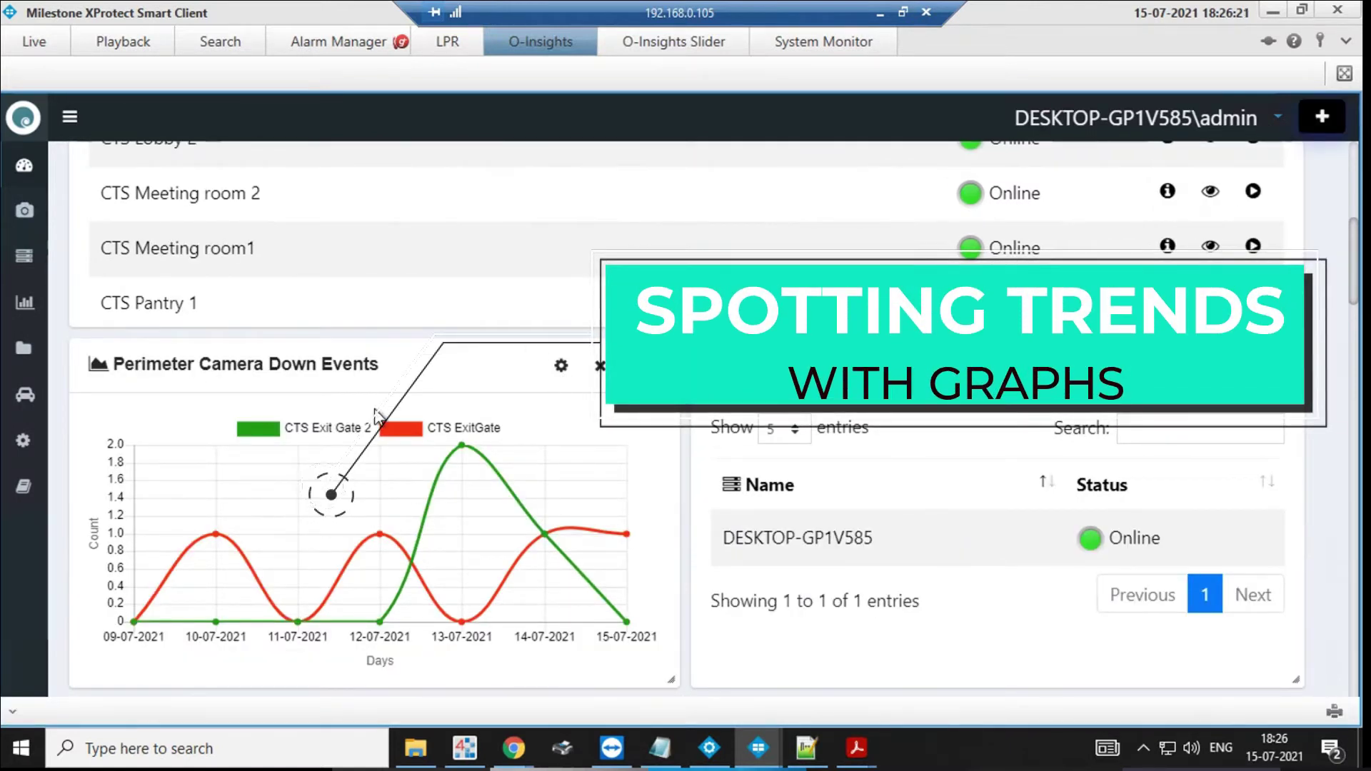
Add CTS WorkArea 1 to the Perimeter Camera Down Events sources, keep the date range, and save
left_click(562, 365)
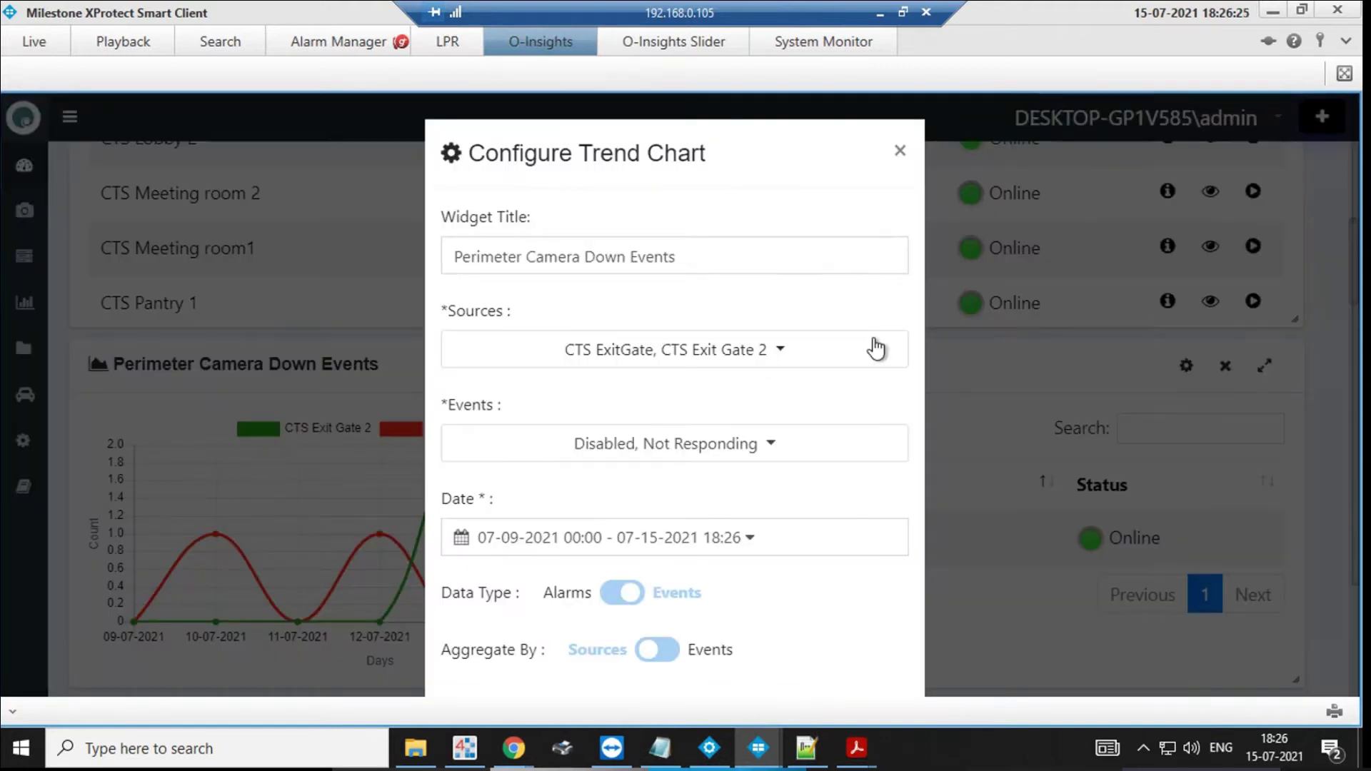
left_click(781, 351)
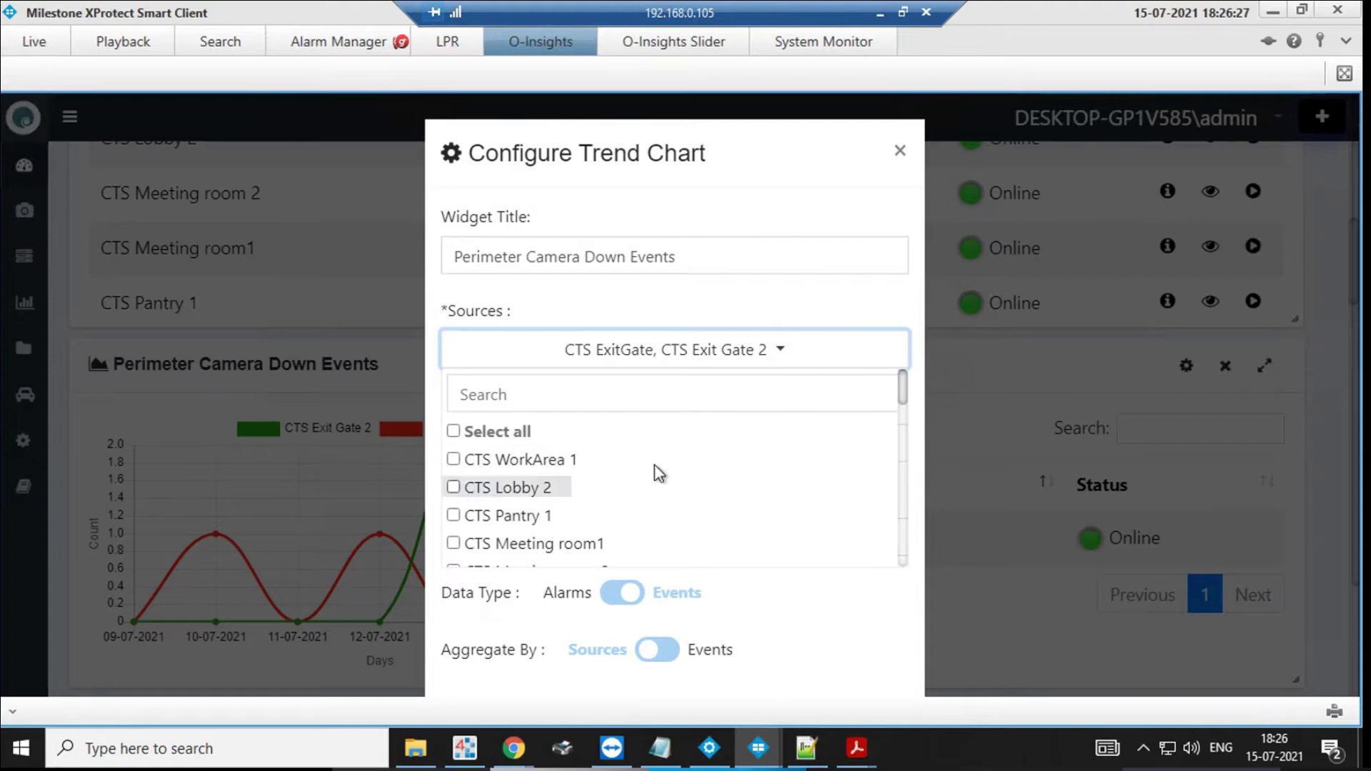
left_click(455, 460)
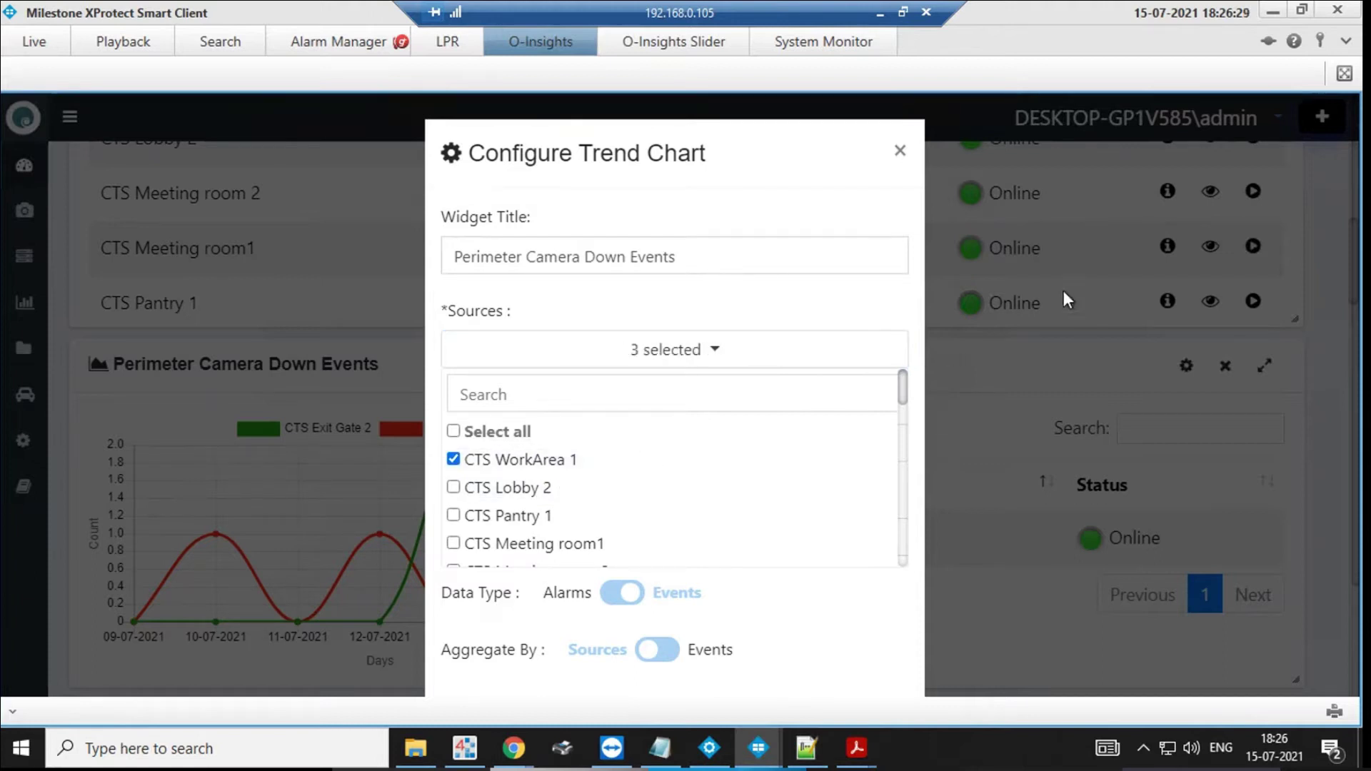
left_click(916, 323)
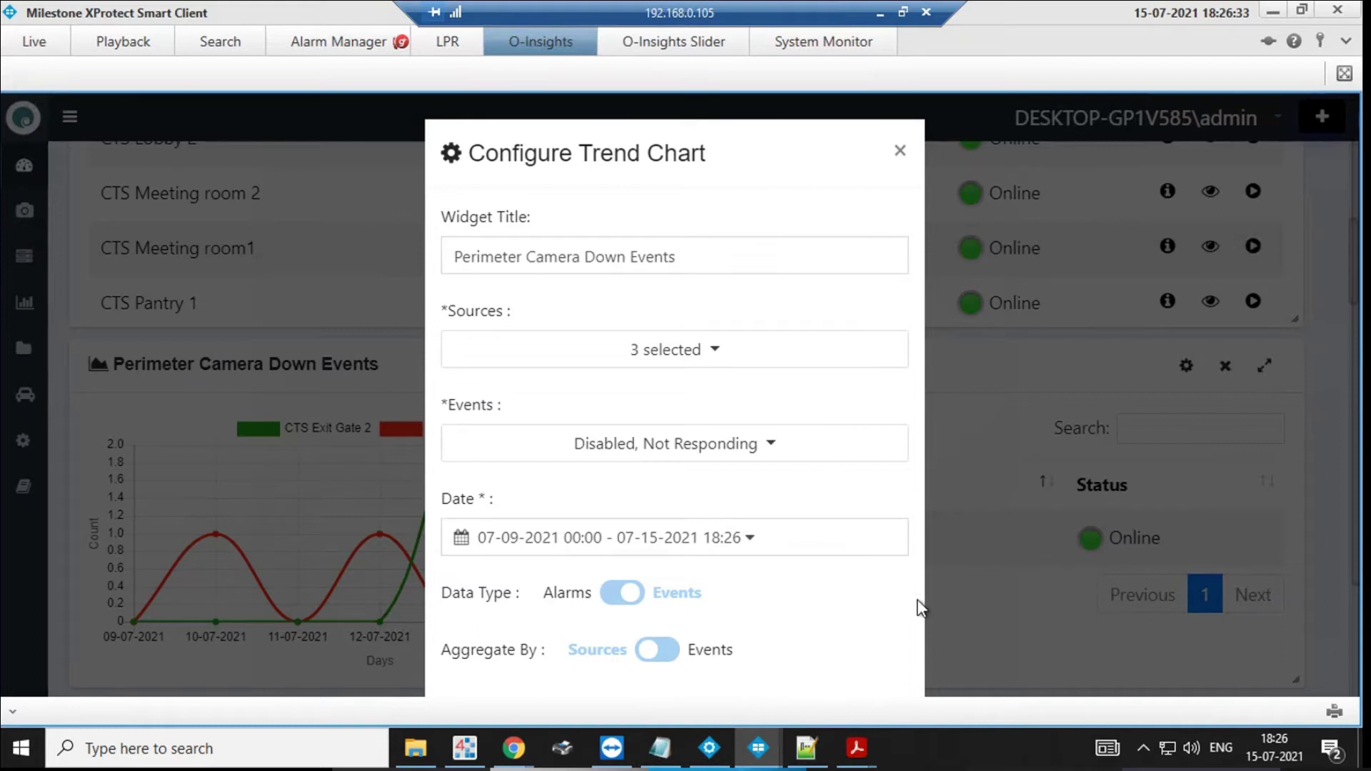
scroll(917, 604, "down", 3)
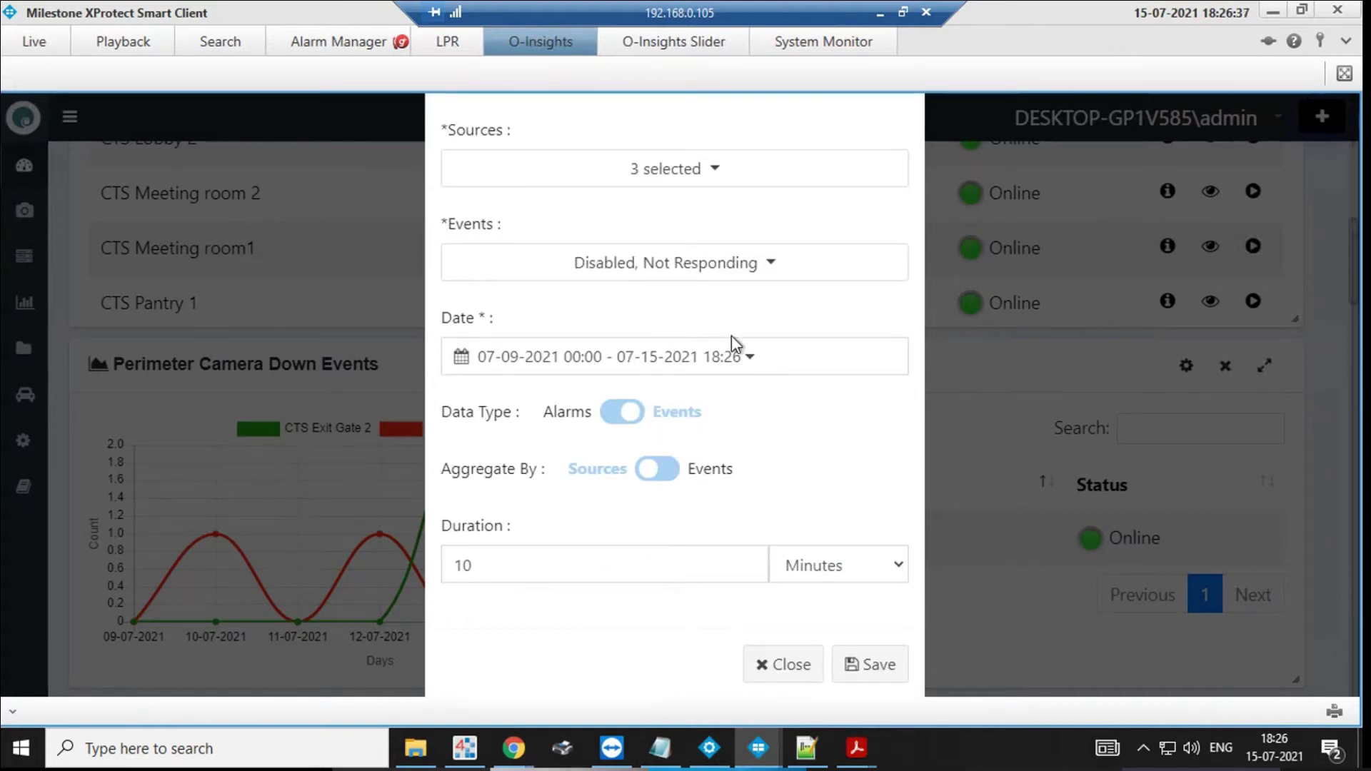
left_click(755, 358)
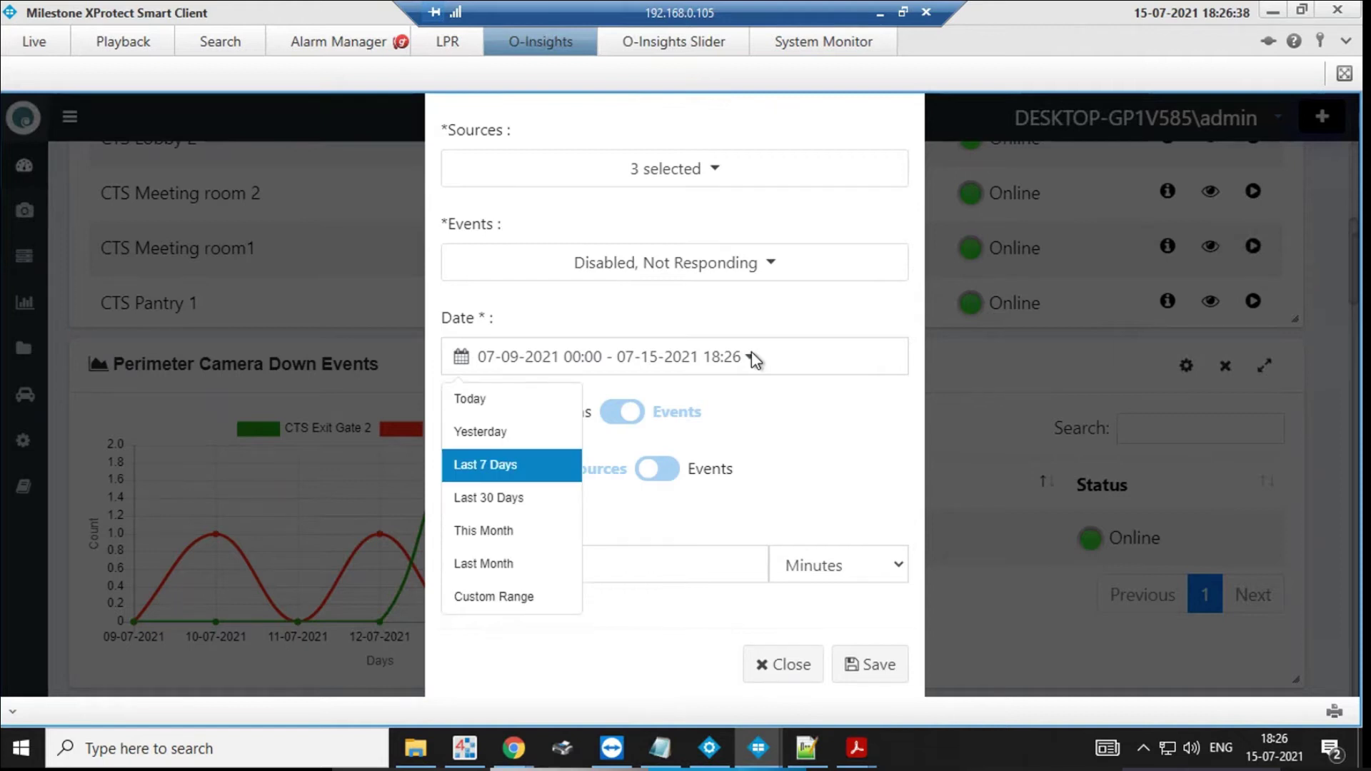
left_click(922, 361)
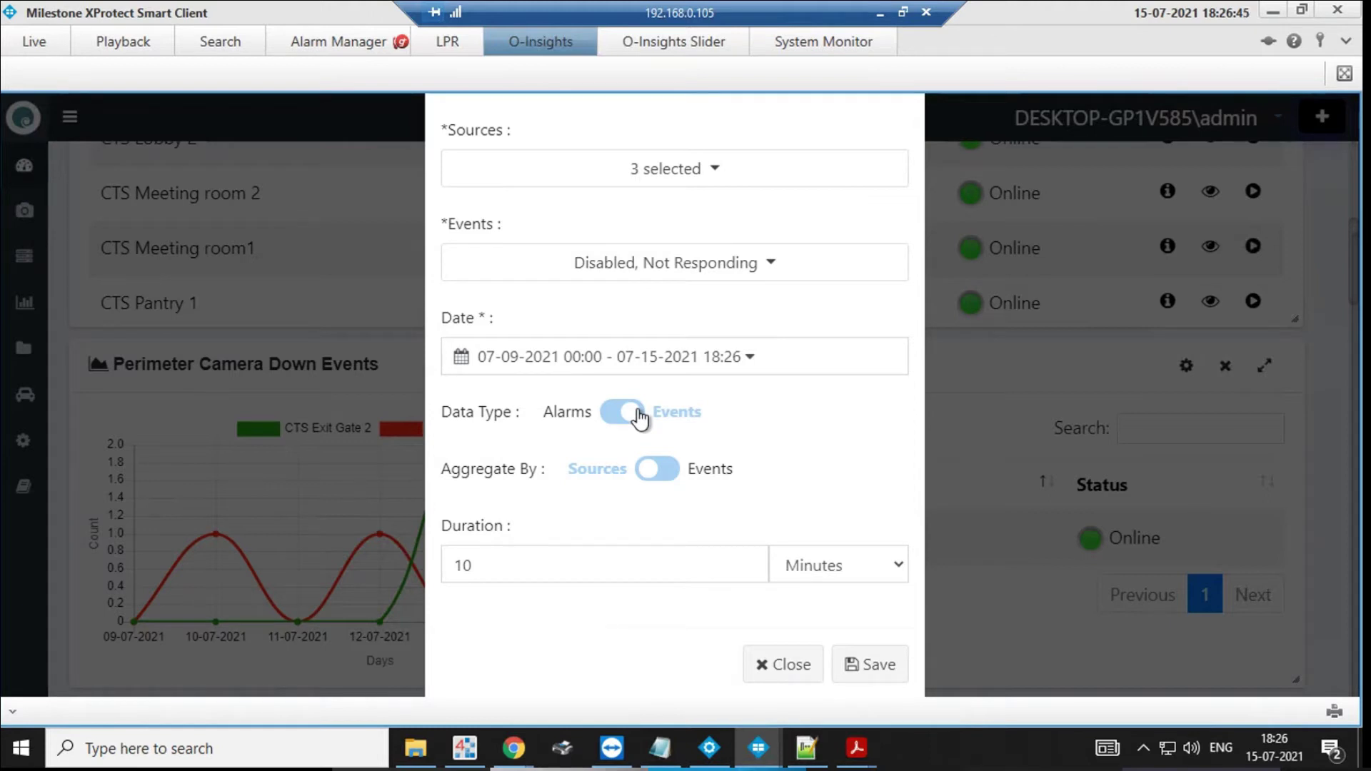
left_click(897, 673)
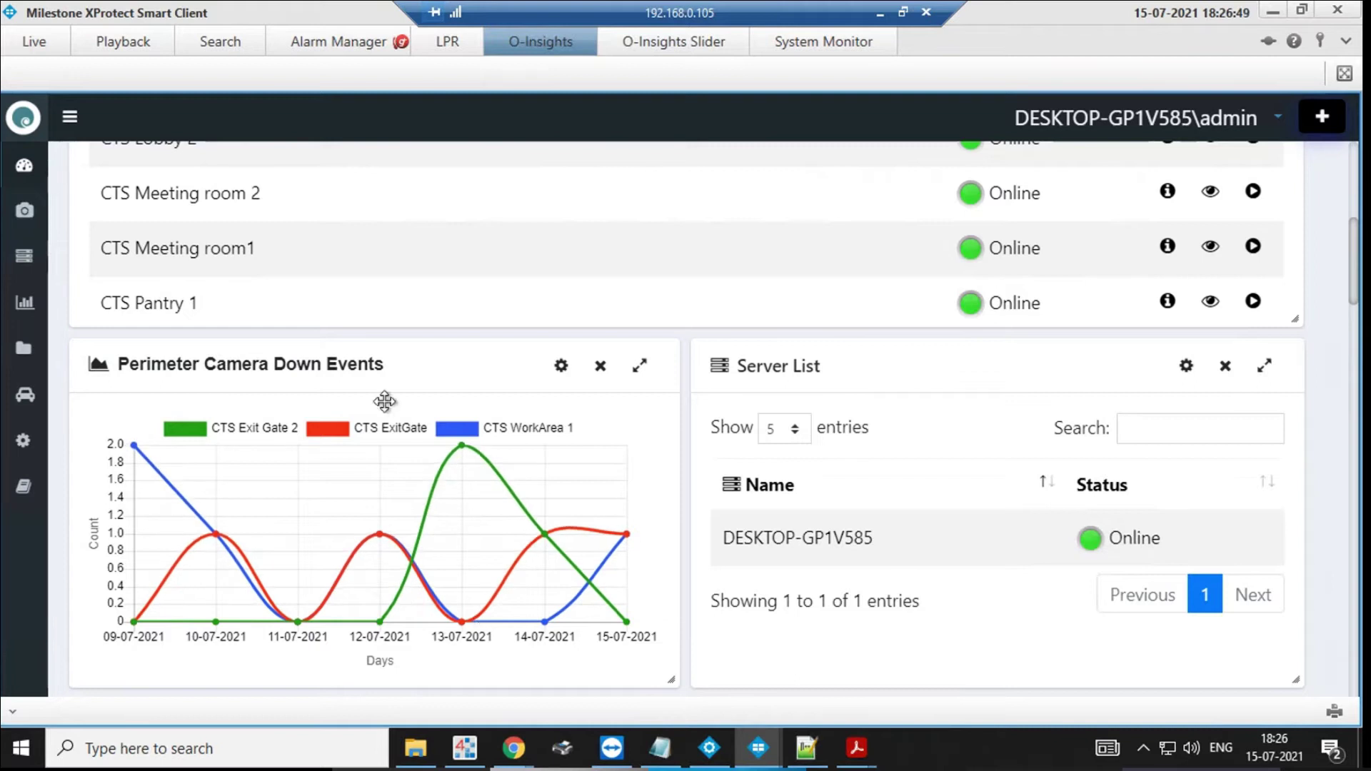
Resize the Perimeter Camera Down Events chart to full dashboard width and a taller height
left_click_drag(670, 679, 1259, 656)
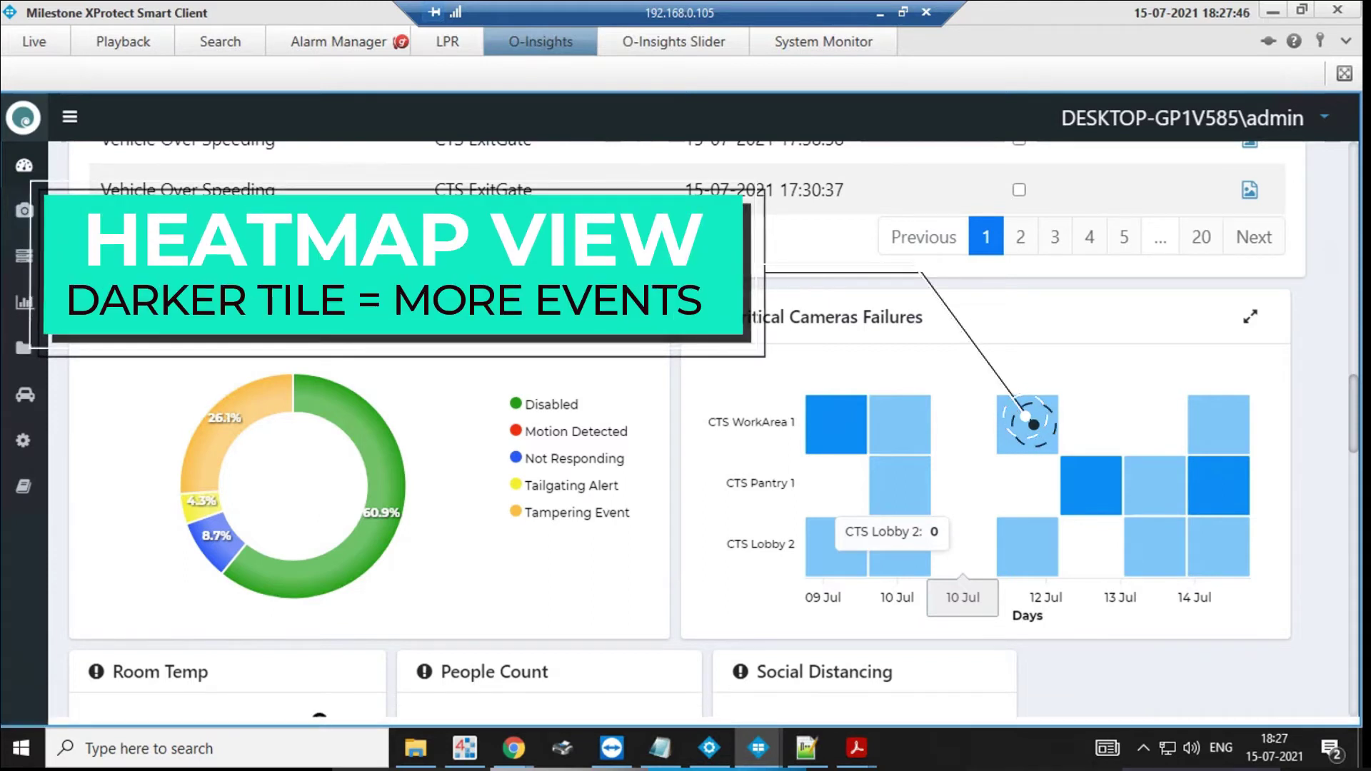
scroll(1235, 599, "down", 3)
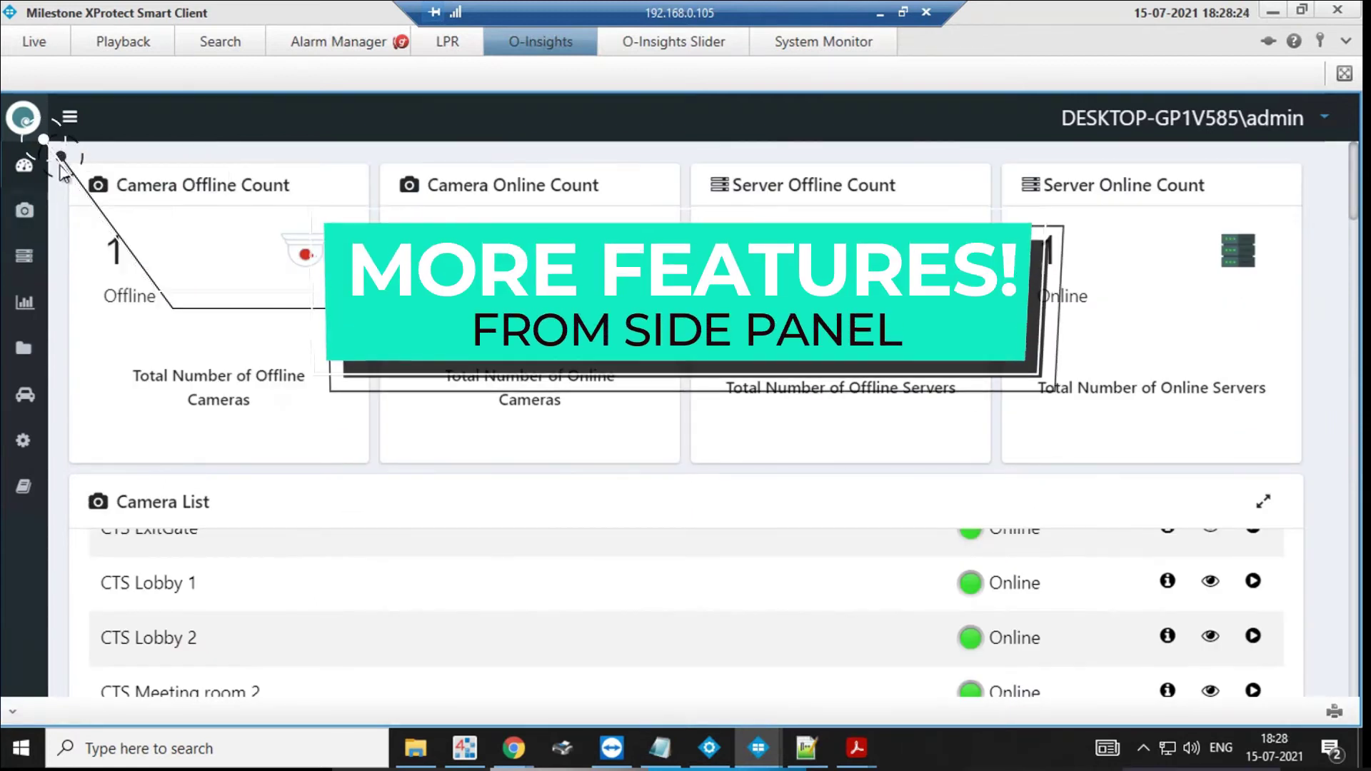
Toggle the side navigation open and closed, then go to Cameras > Camera Details
left_click(69, 117)
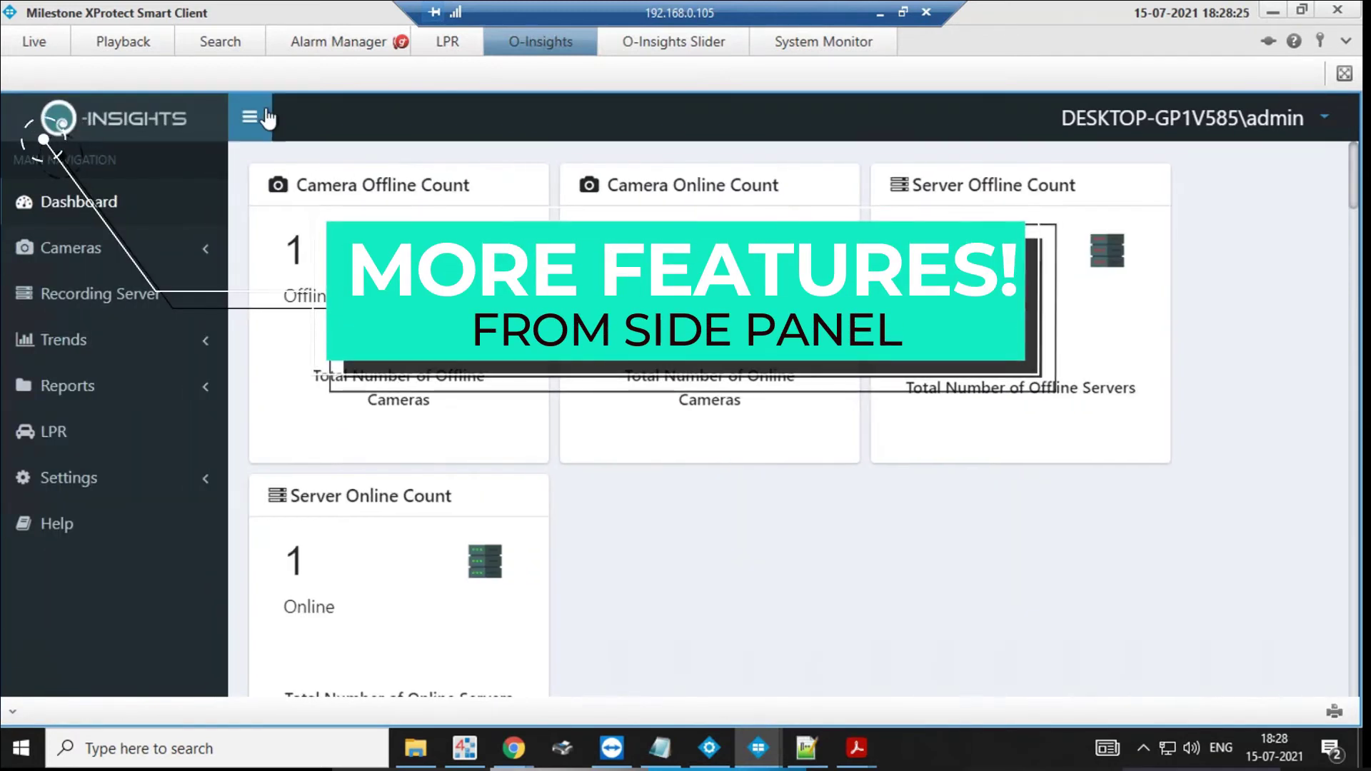
left_click(243, 115)
mouse_move(95, 226)
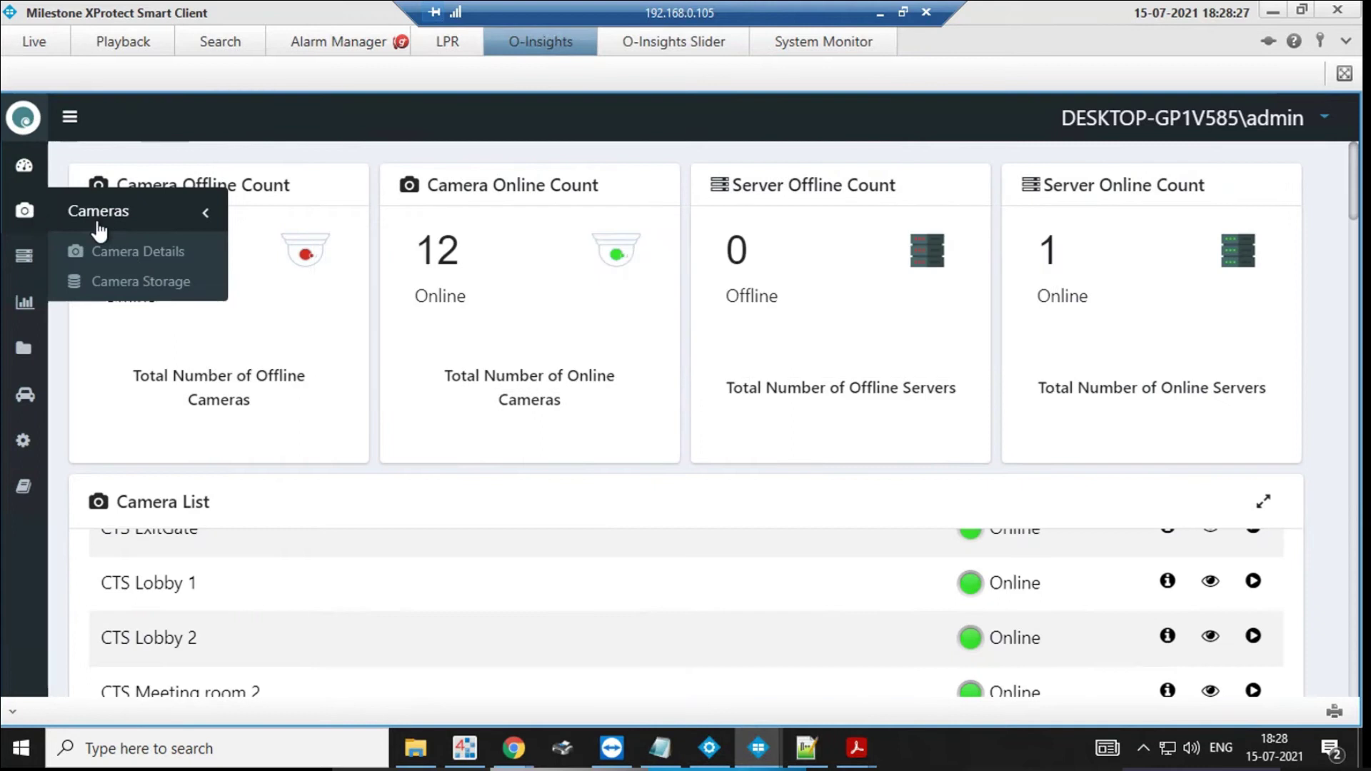
left_click(124, 253)
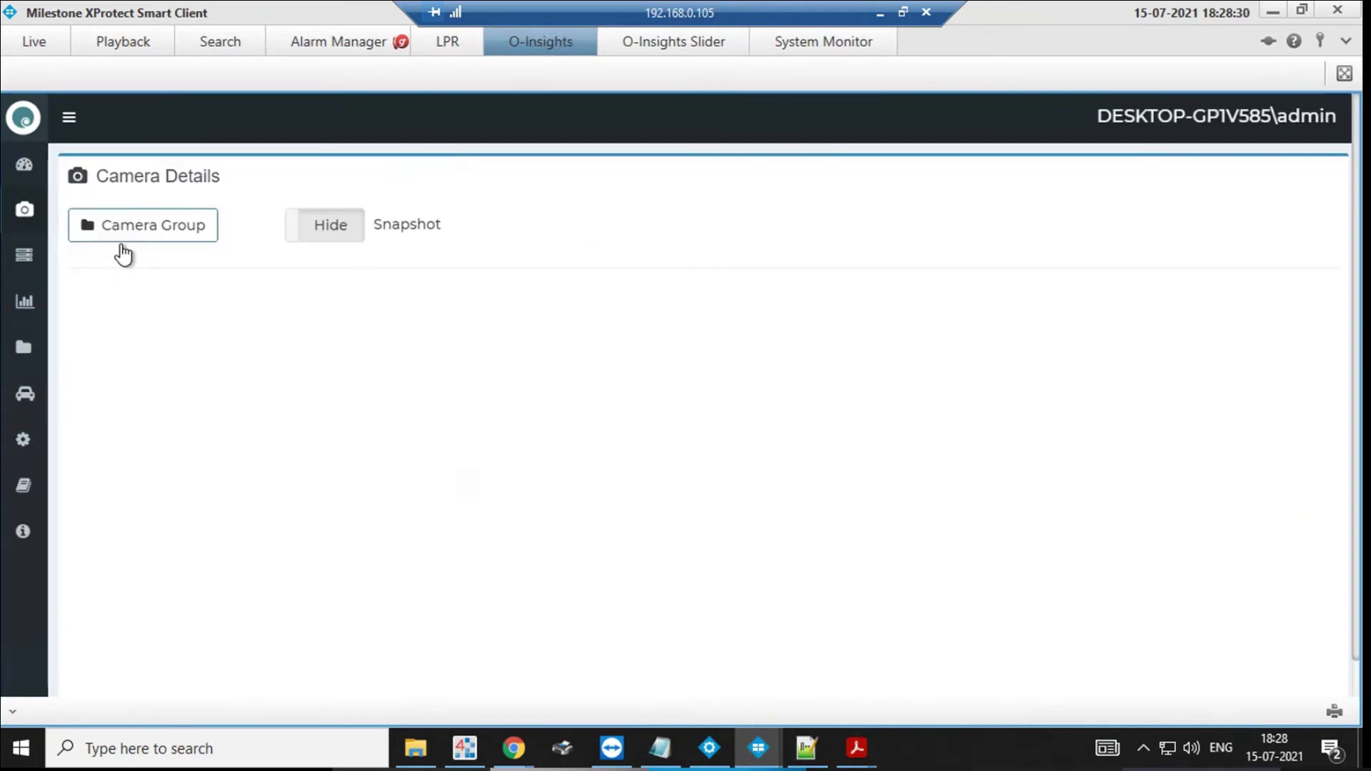
Load the CTS camera group into the Camera Details table and scroll through it
left_click(127, 230)
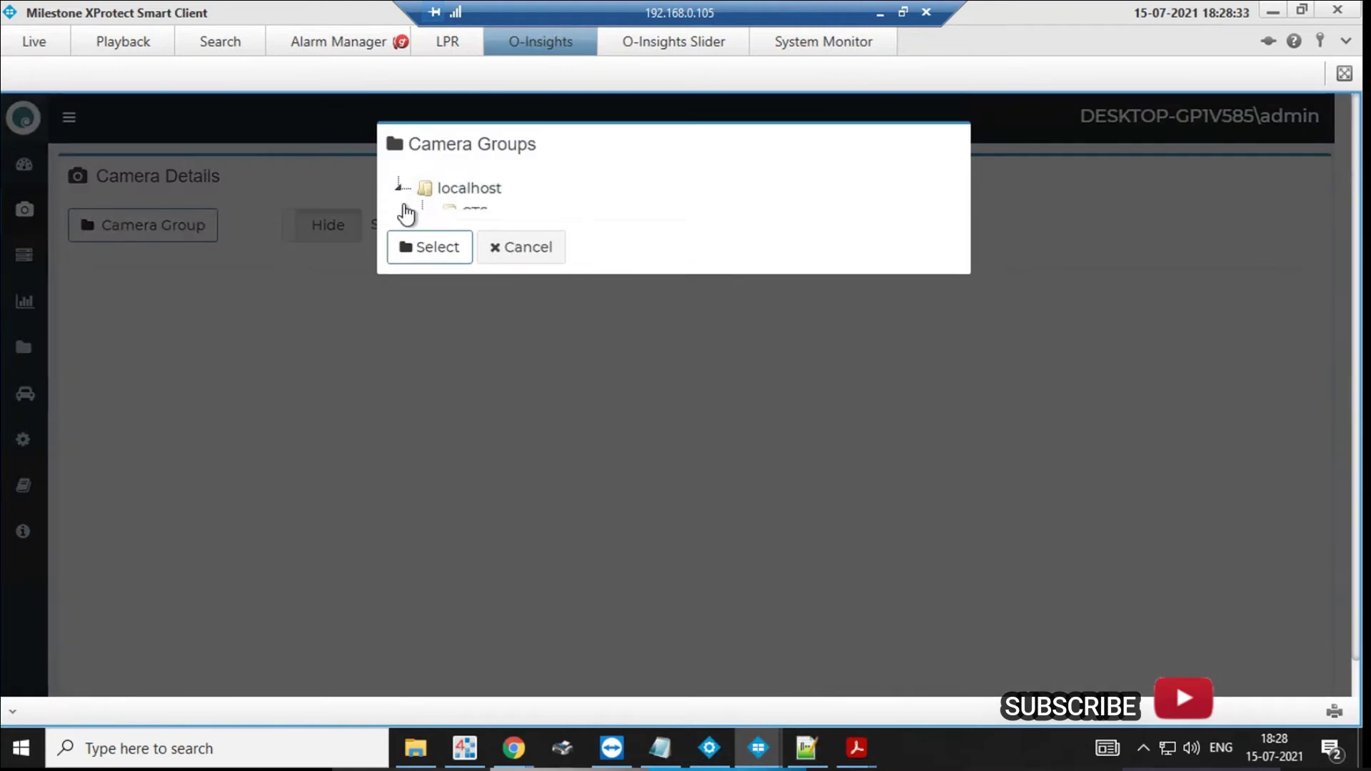
left_click(470, 213)
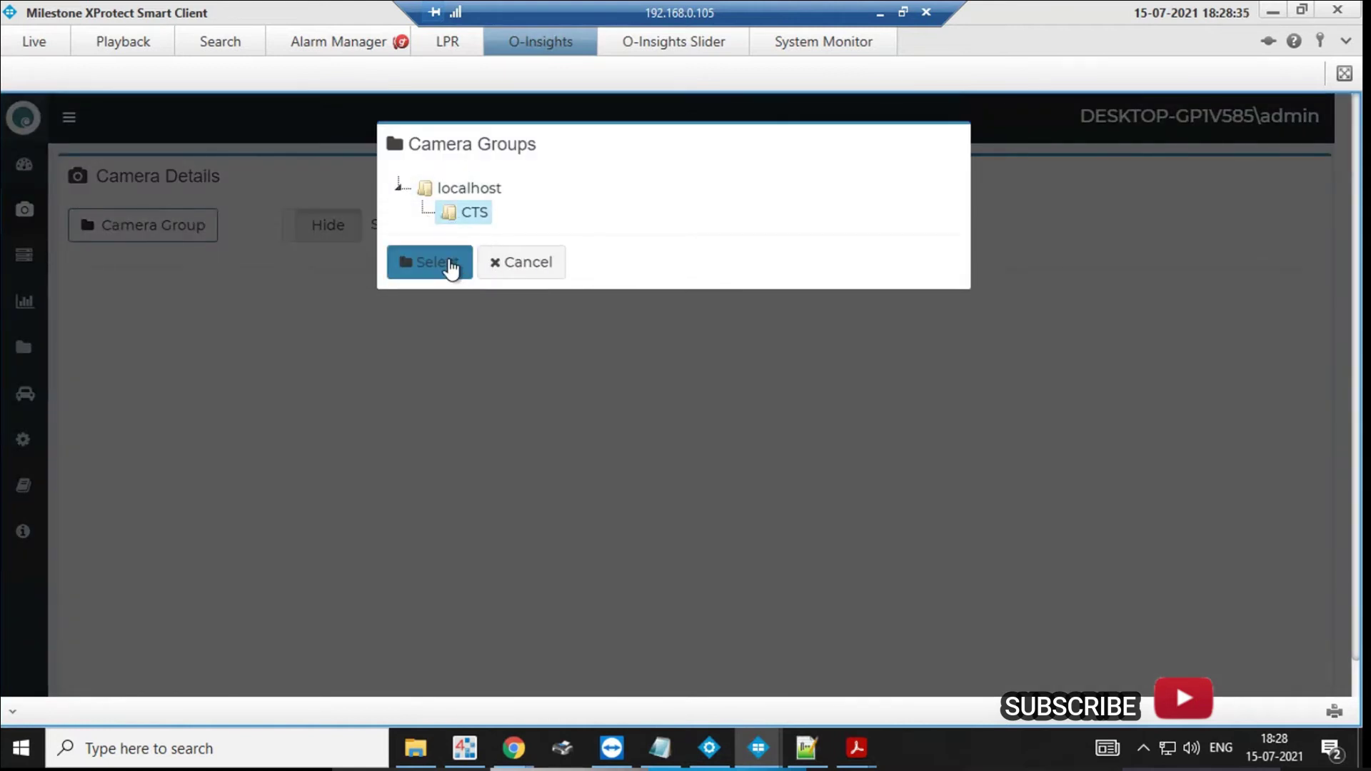
left_click(451, 268)
scroll(961, 407, "down", 3)
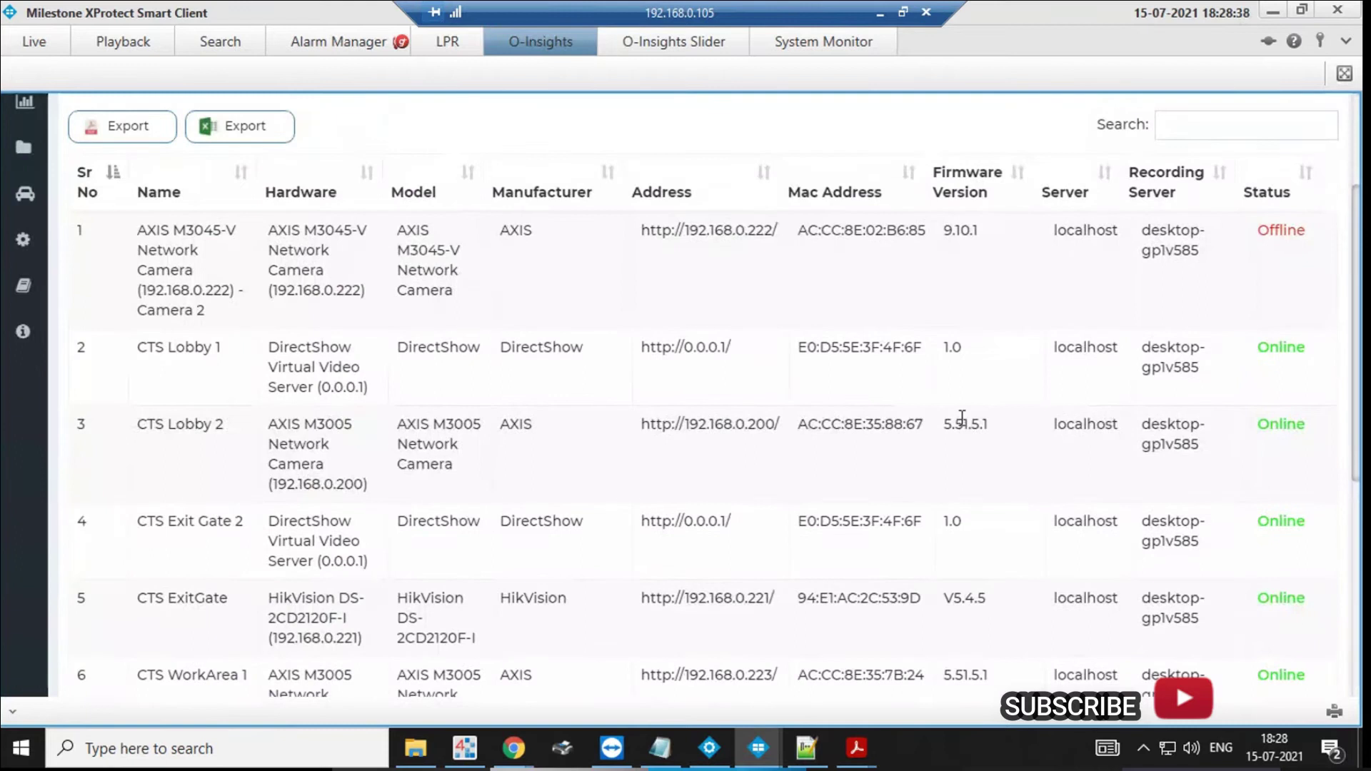
scroll(962, 418, "down", 2)
scroll(962, 417, "up", 2)
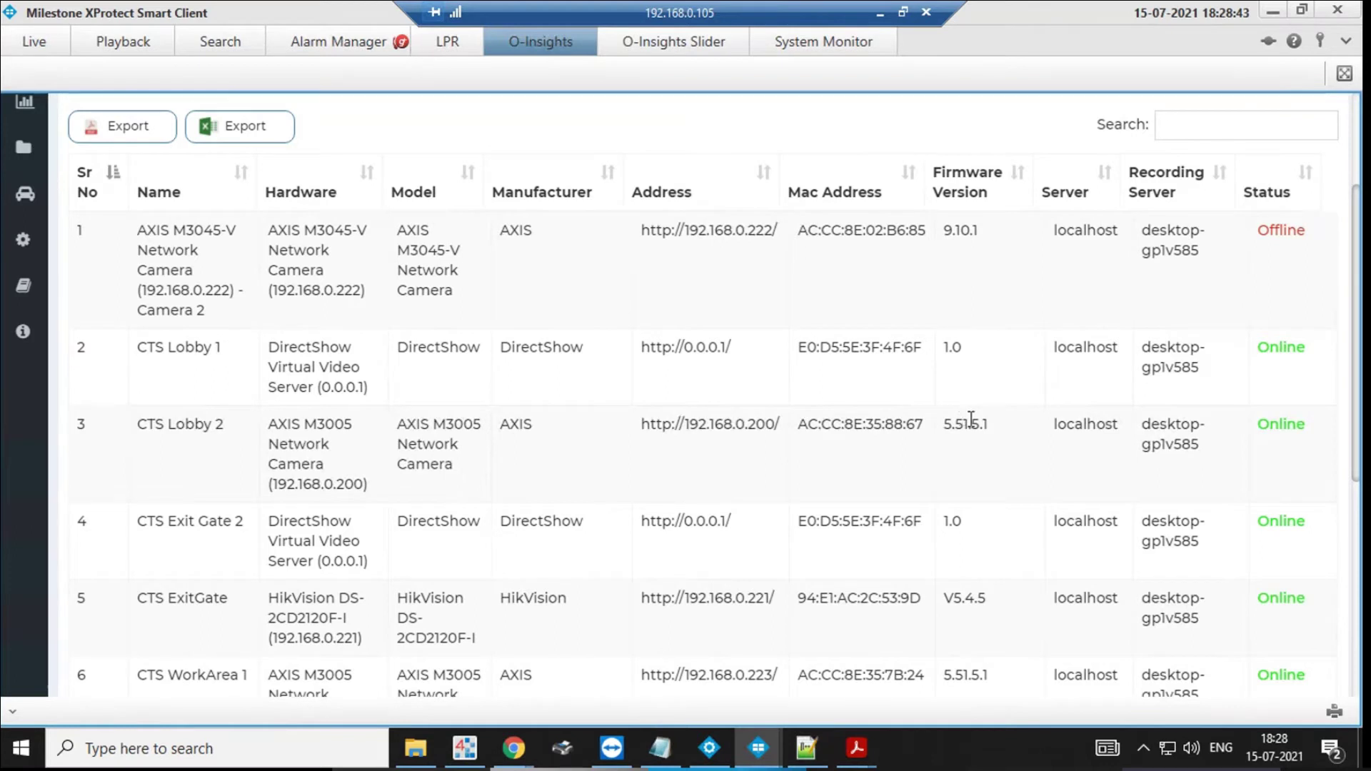
scroll(392, 183, "up", 3)
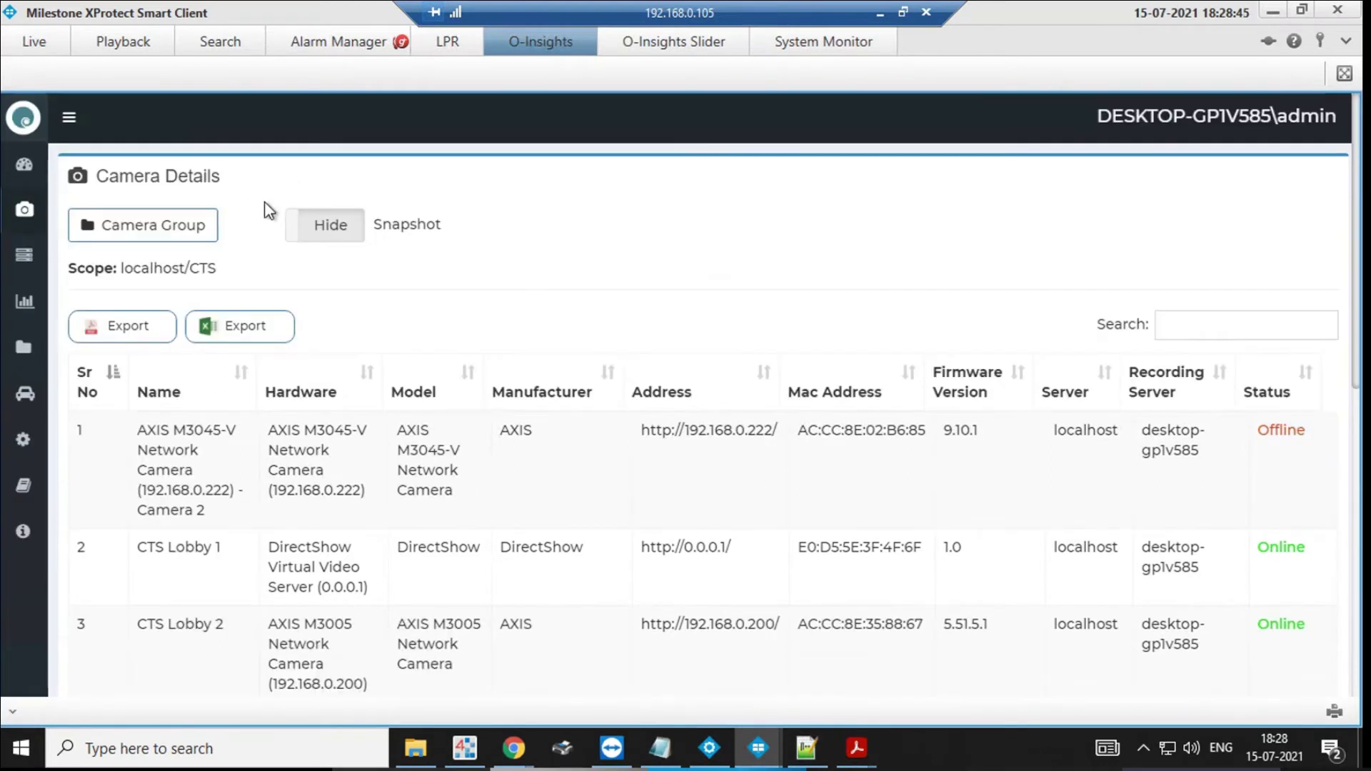
Show snapshot thumbnails for each camera, browse the table, then hide the snapshots again
left_click(321, 224)
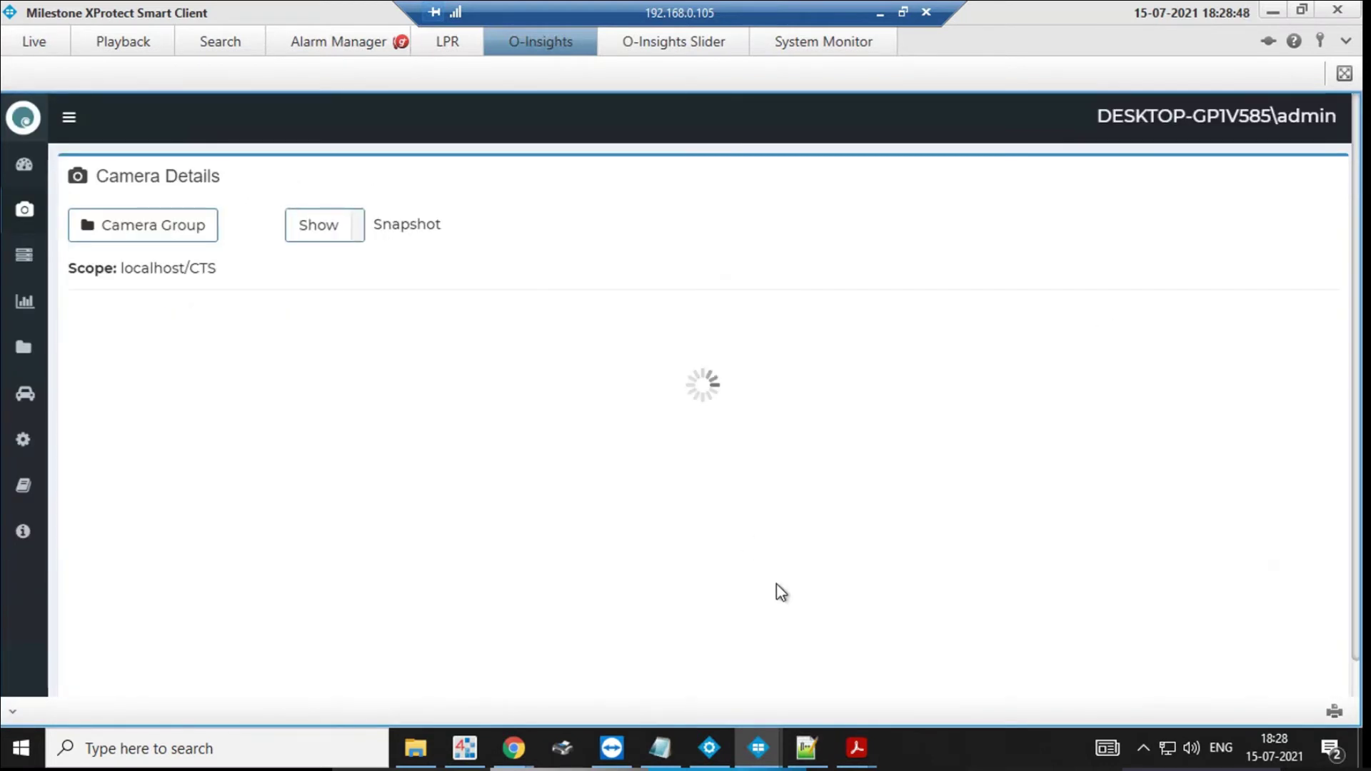
scroll(799, 671, "down", 4)
scroll(800, 671, "down", 6)
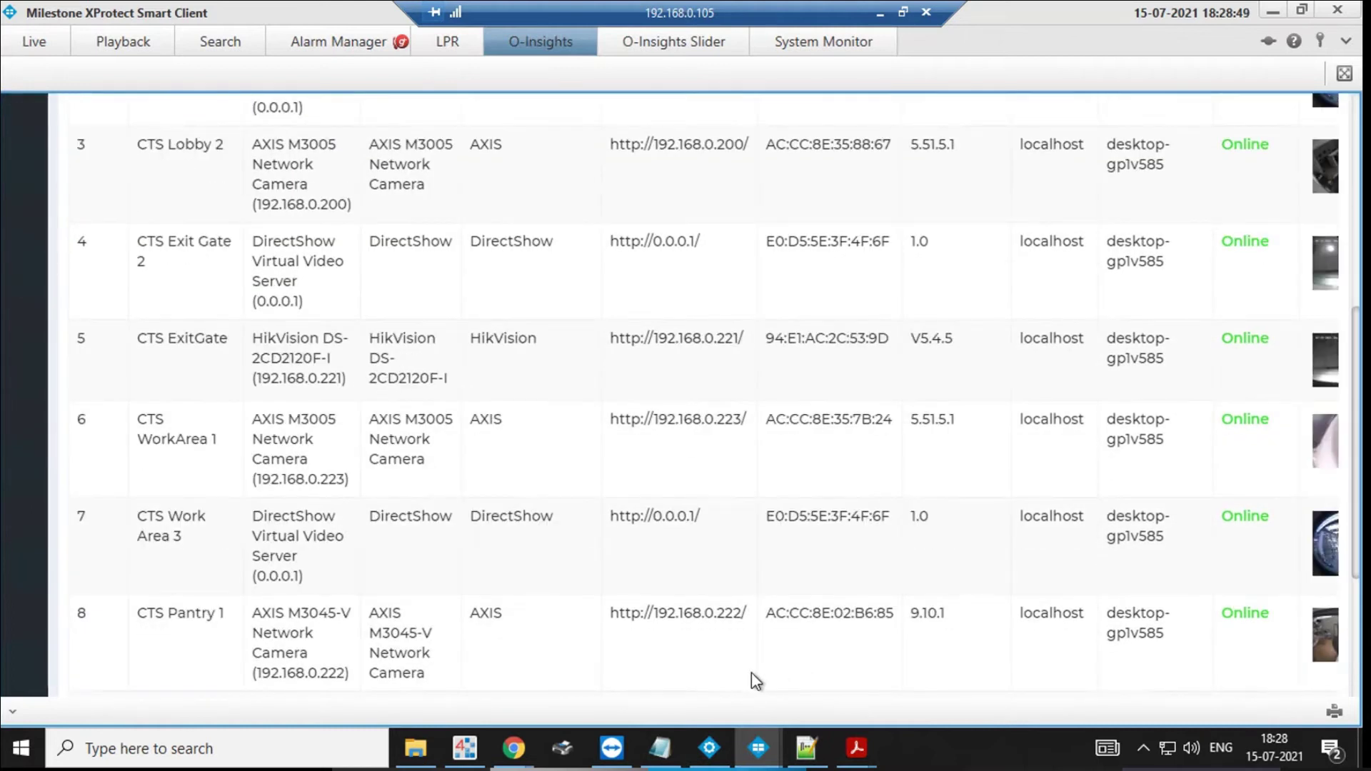
left_click_drag(820, 553, 1157, 553)
scroll(1154, 490, "up", 10)
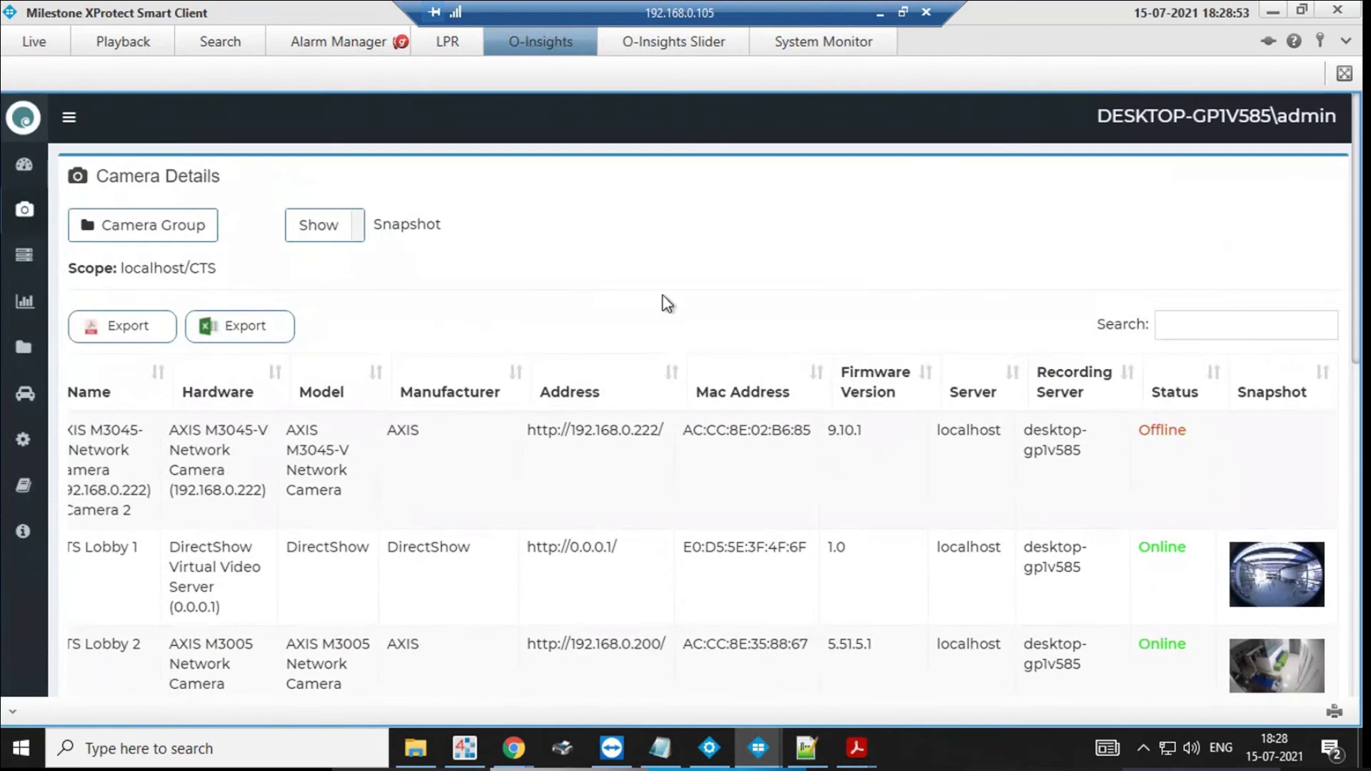
left_click(332, 232)
Open the Camera Storage report and scroll through per-camera storage usage and retention
mouse_move(24, 210)
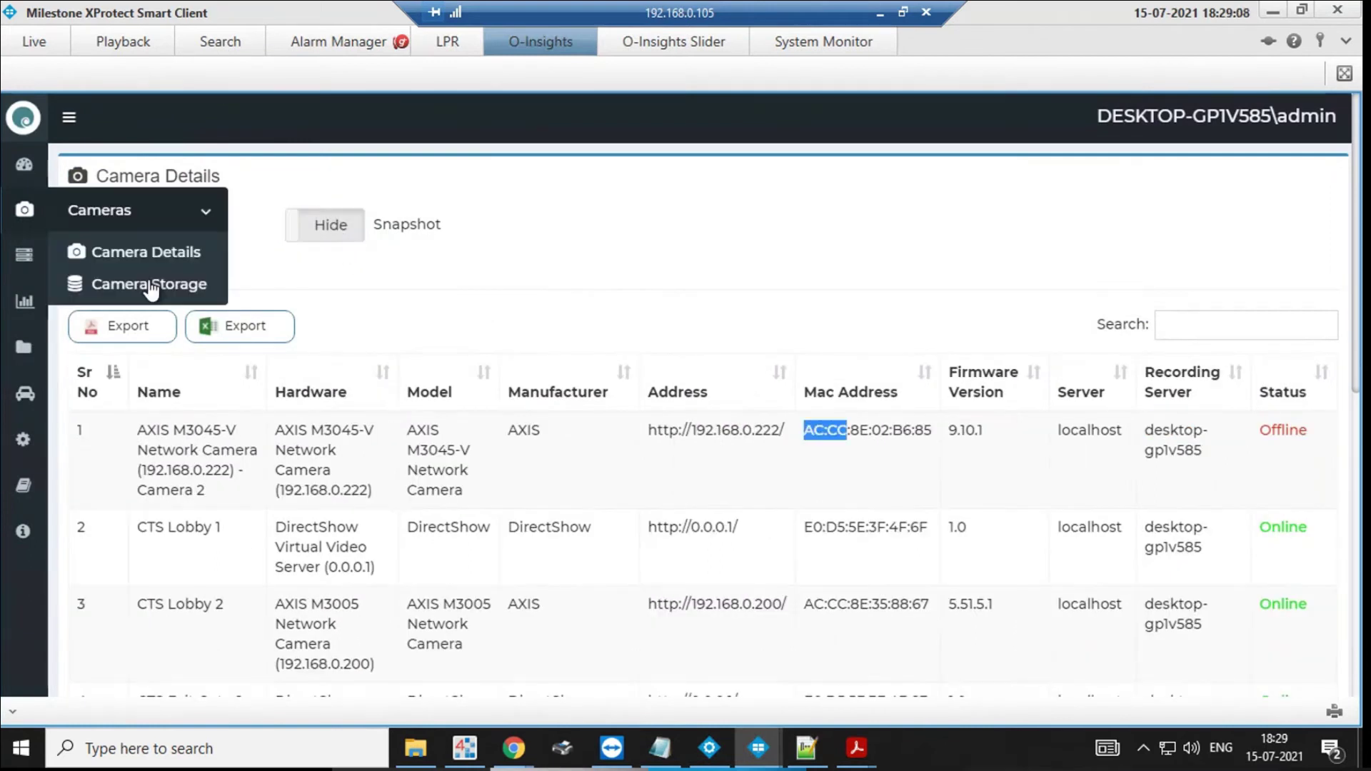
left_click(147, 285)
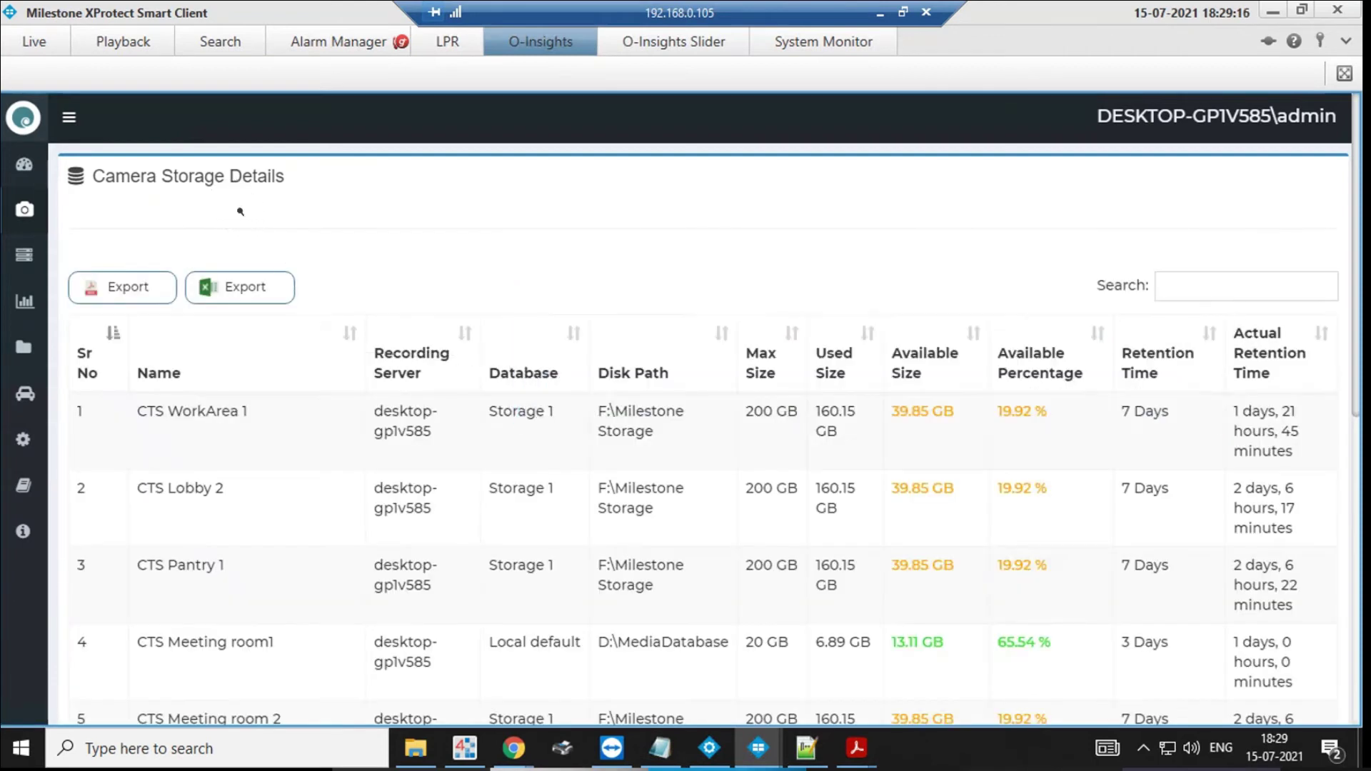
scroll(786, 493, "down", 1)
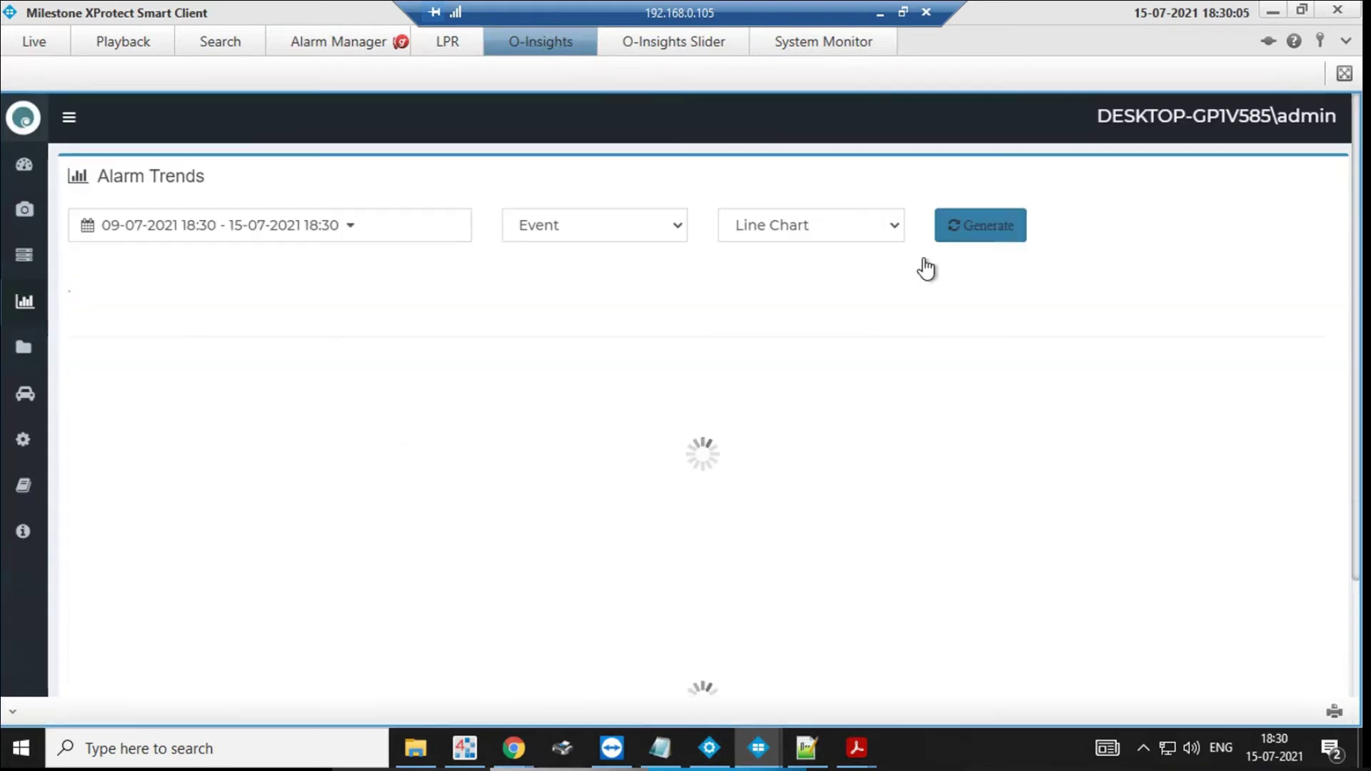
Scroll through the No of Alarms line and donut charts by event type, then back up
scroll(1059, 369, "down", 4)
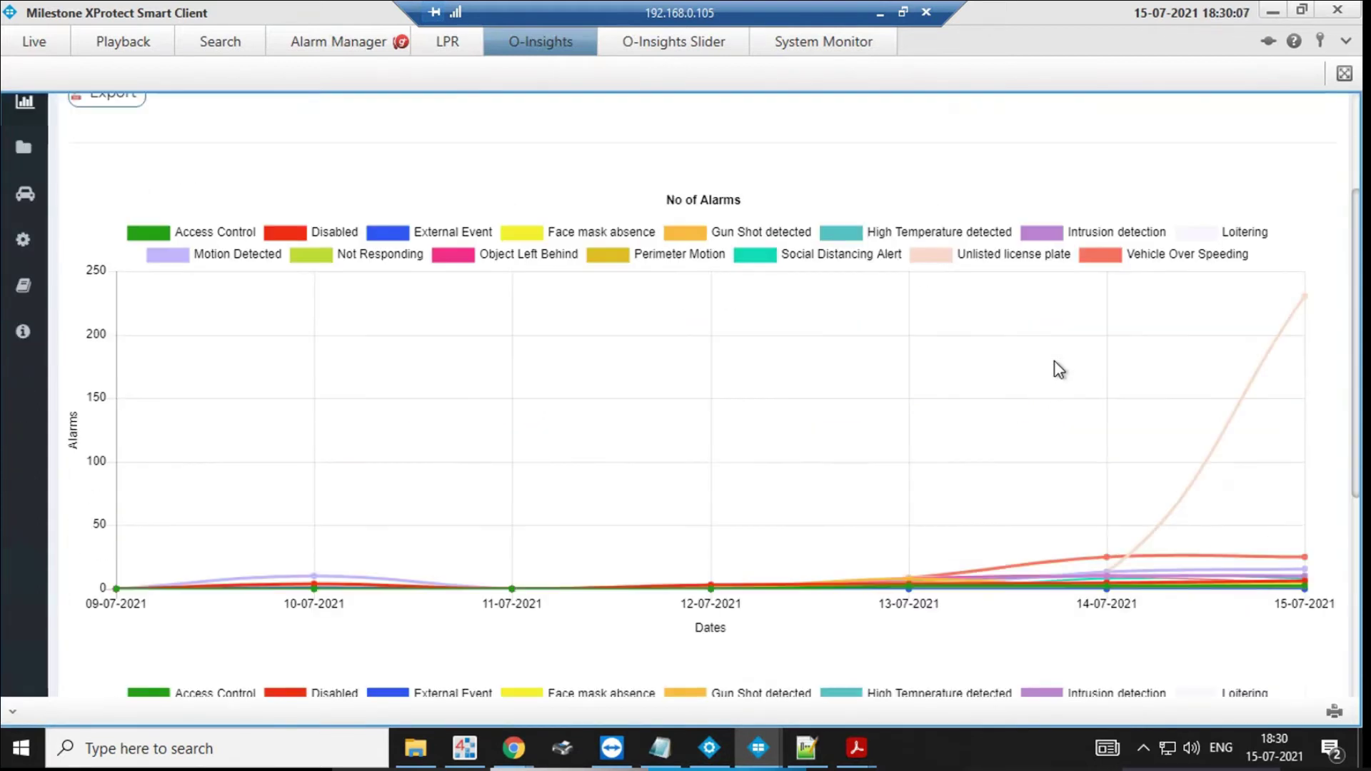
scroll(1057, 370, "down", 4)
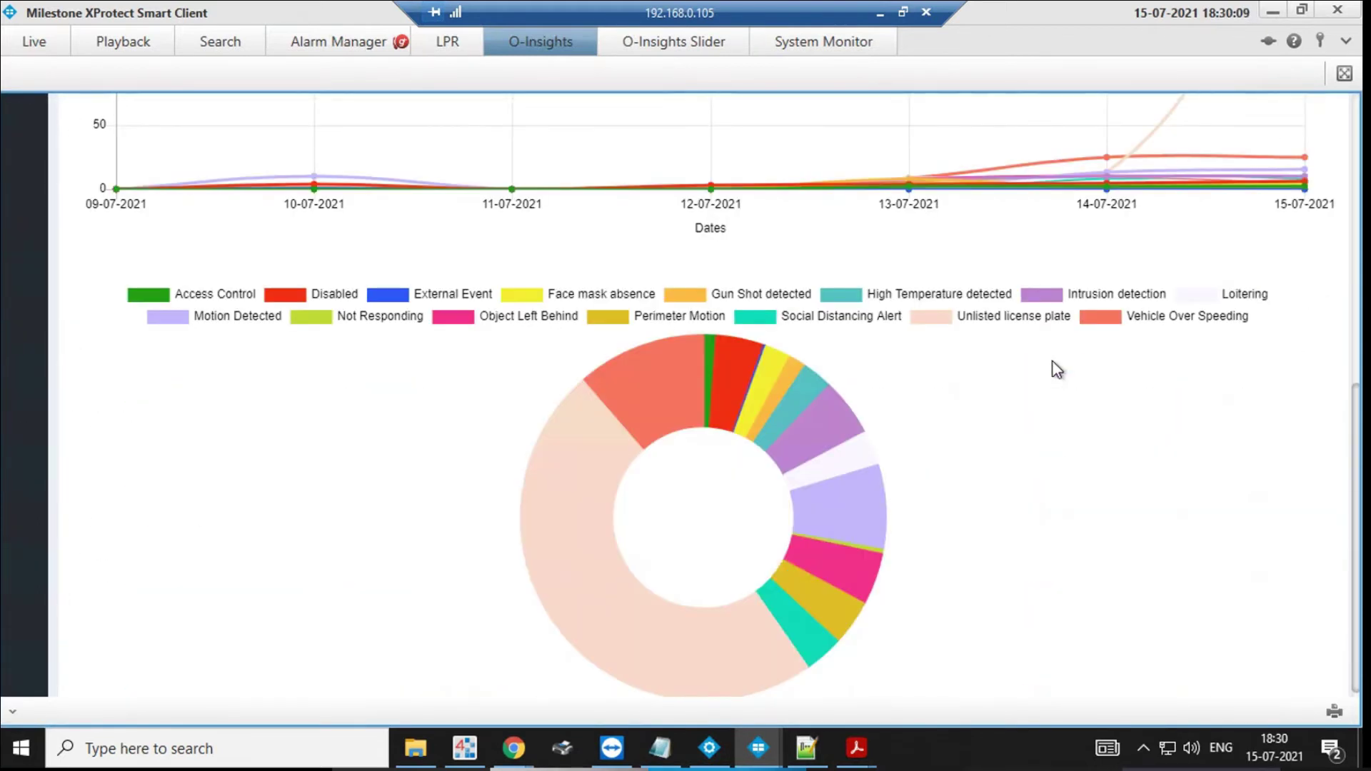
scroll(999, 387, "up", 3)
scroll(974, 380, "up", 5)
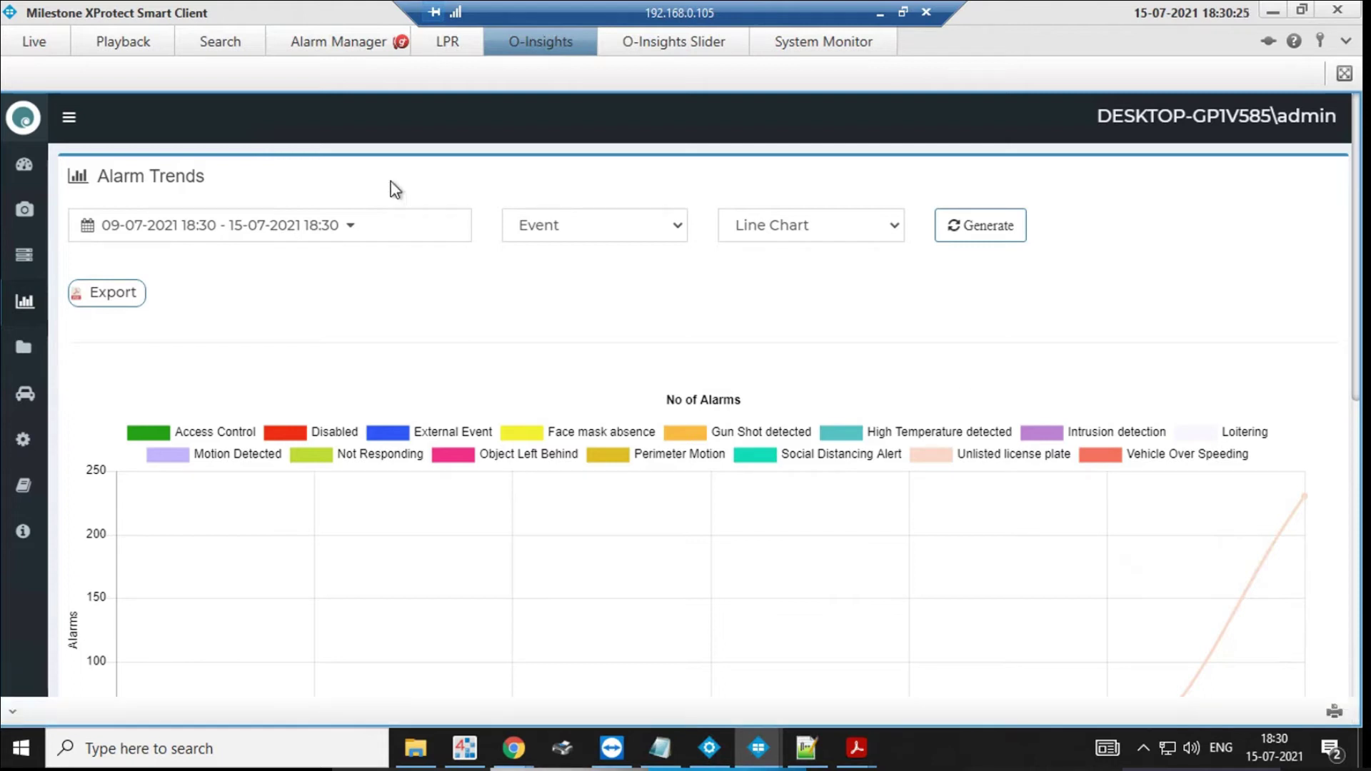
Regenerate the alarm trends grouped by Location, showing a single Goa line
left_click(532, 236)
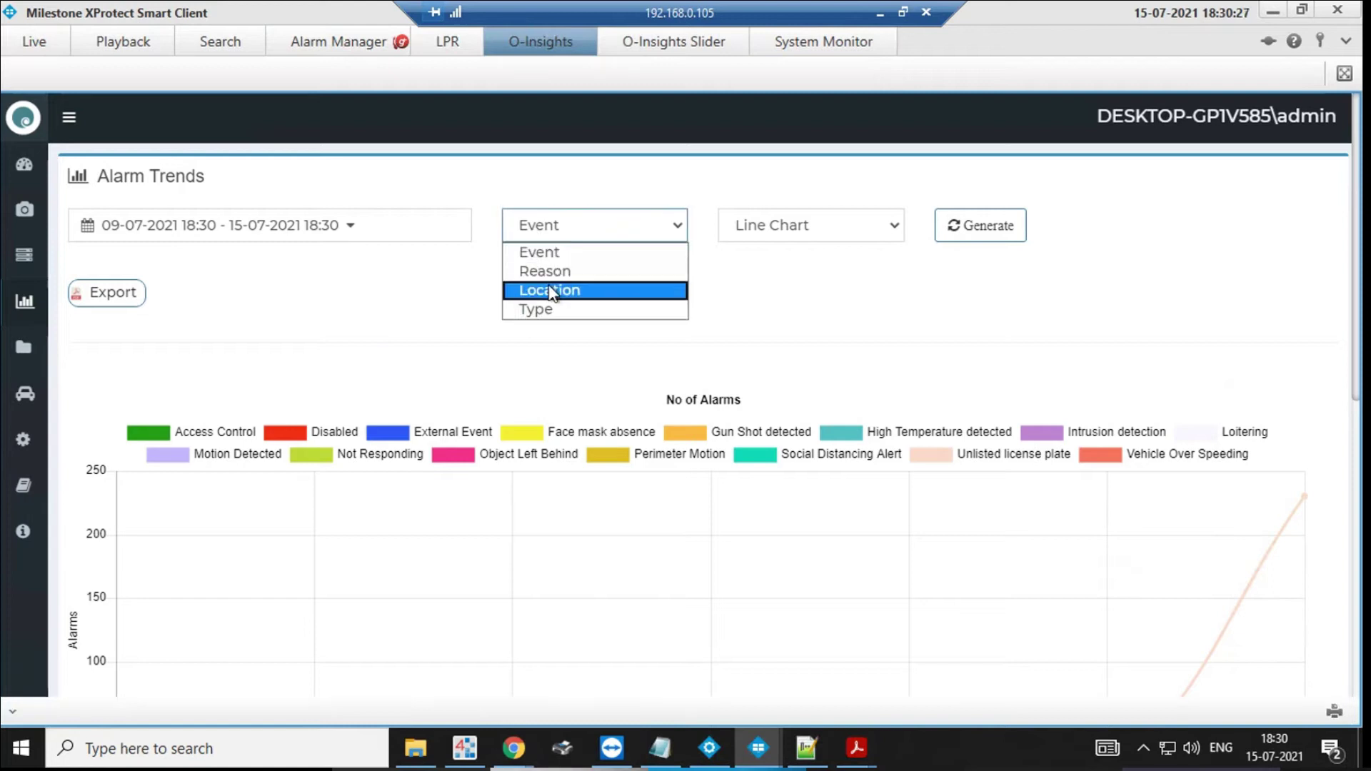
left_click(607, 294)
left_click(991, 252)
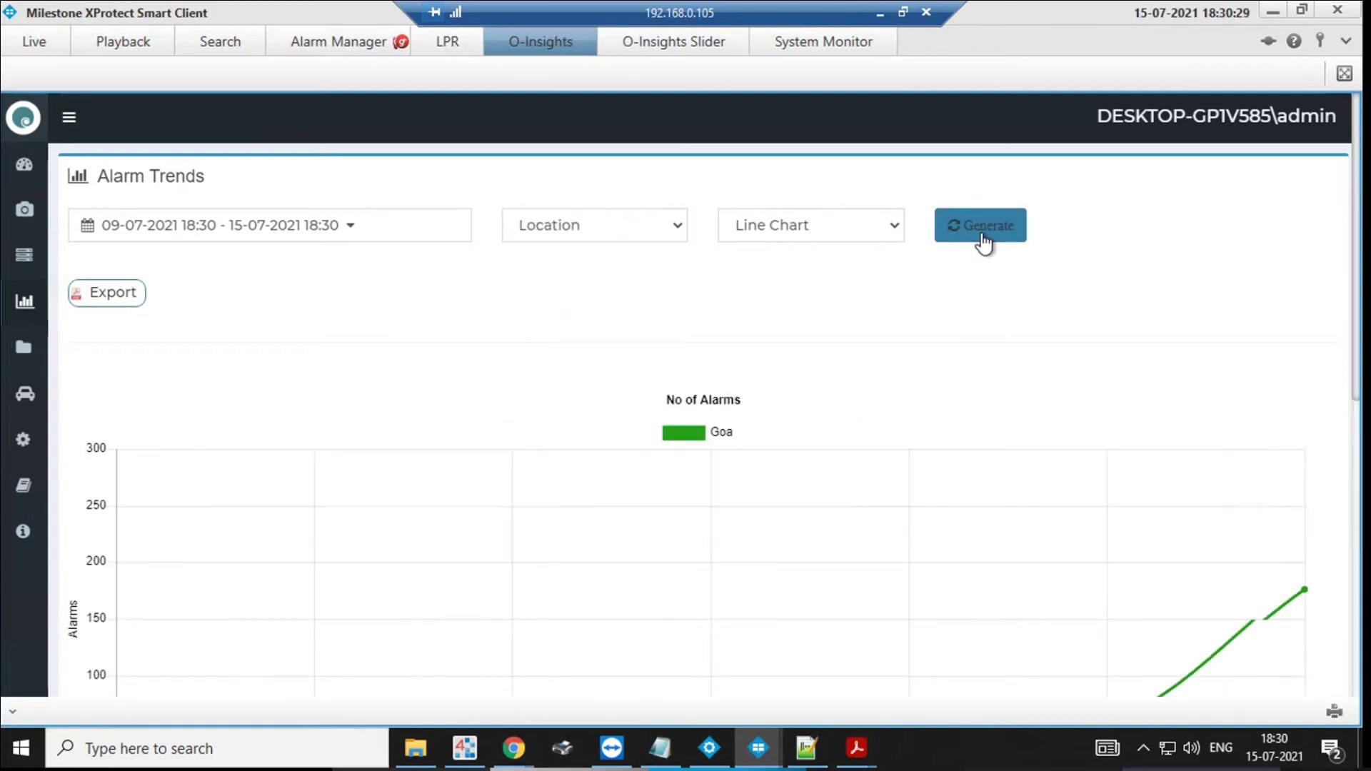
scroll(910, 271, "down", 3)
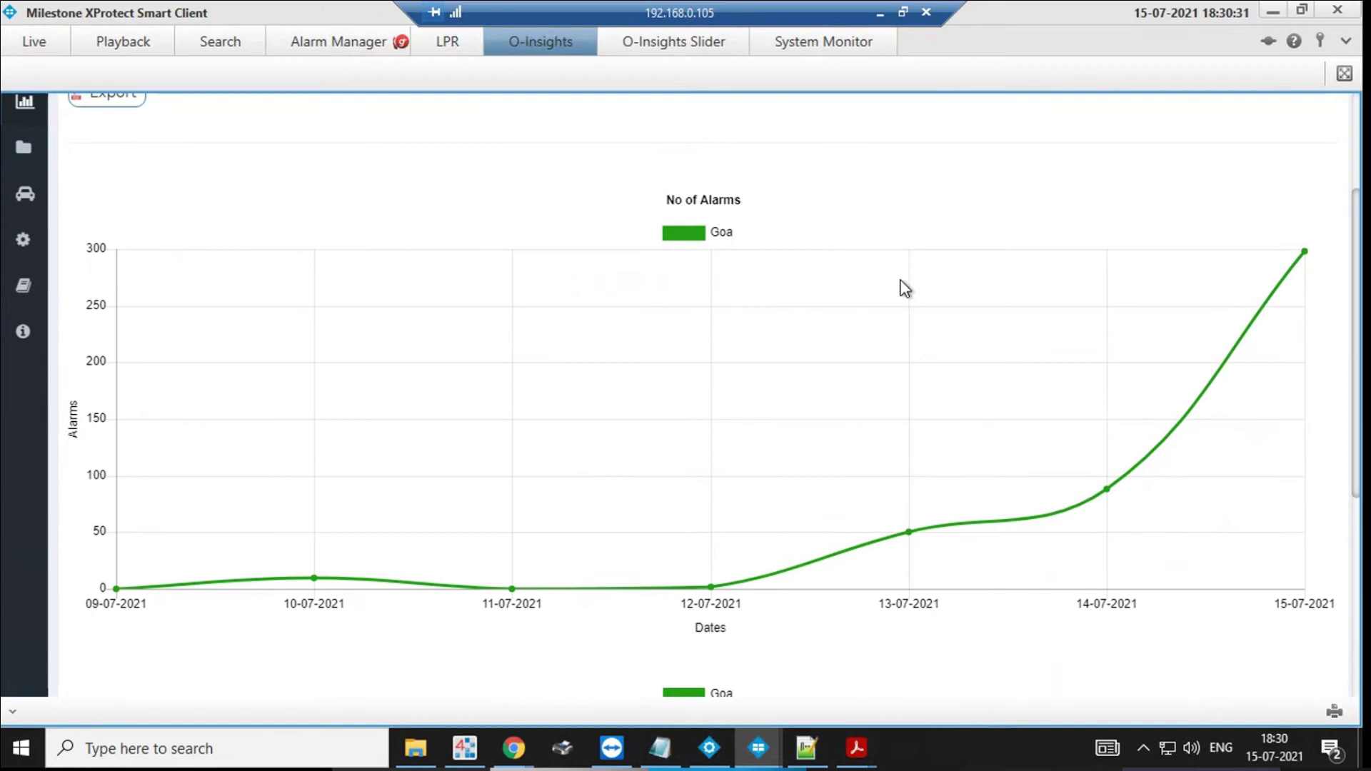
scroll(903, 289, "up", 3)
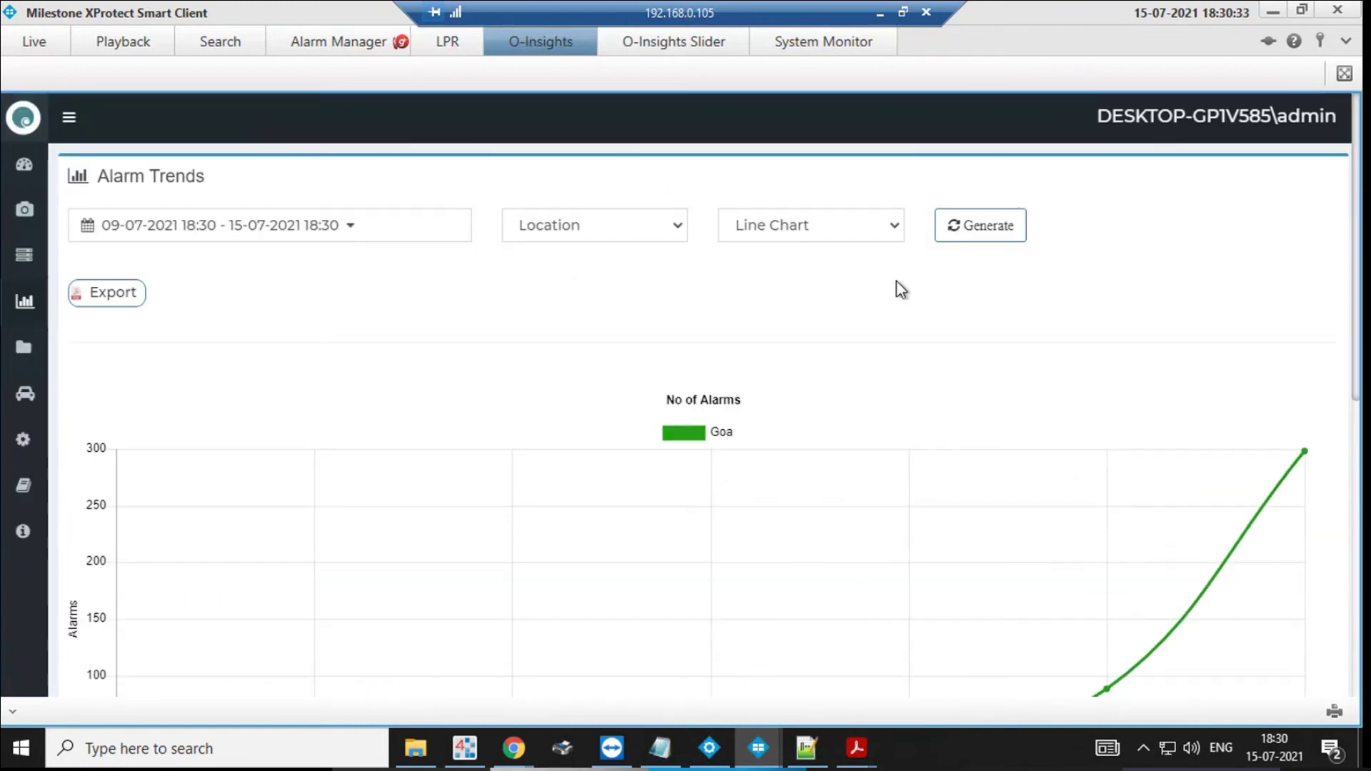
Regenerate the alarm trends grouped by Type, comparing Indoor Camera and PTZ lines
left_click(629, 230)
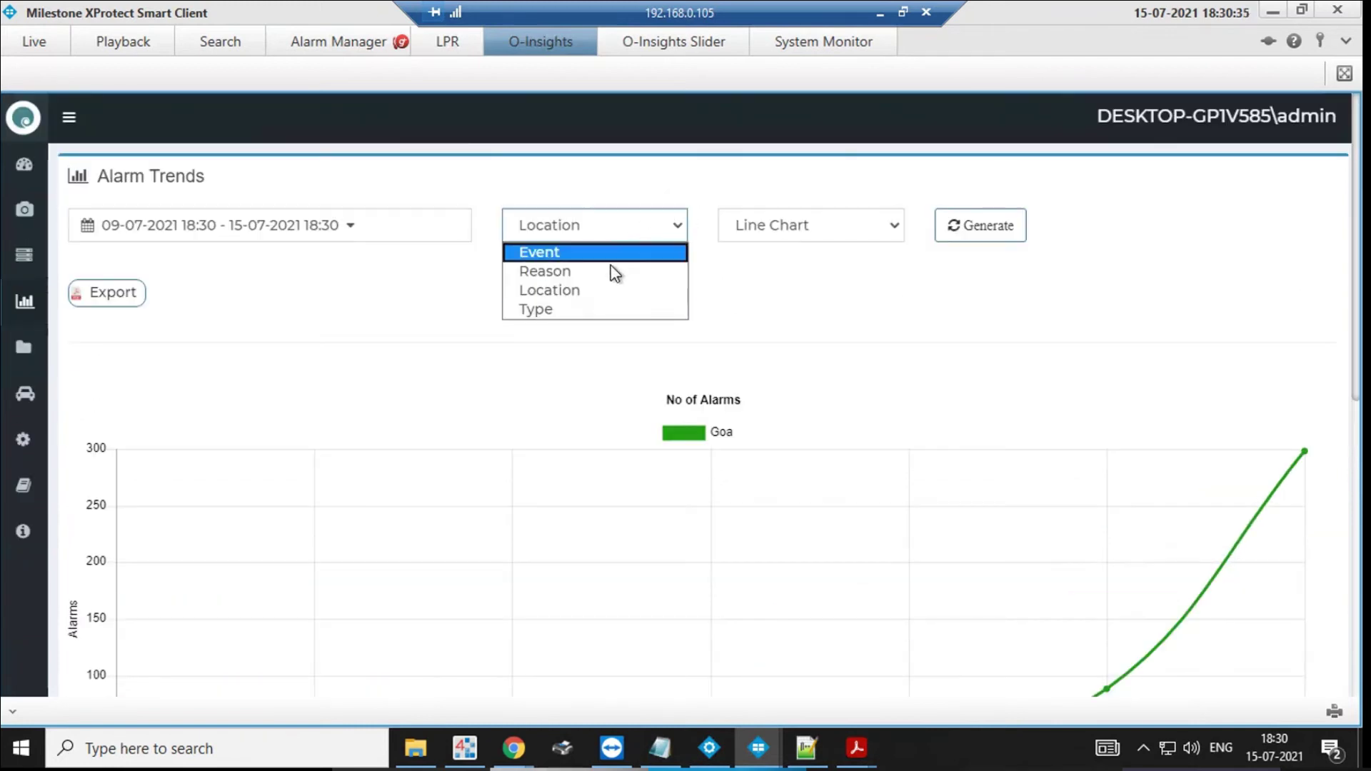
left_click(590, 309)
left_click(989, 243)
scroll(971, 347, "down", 5)
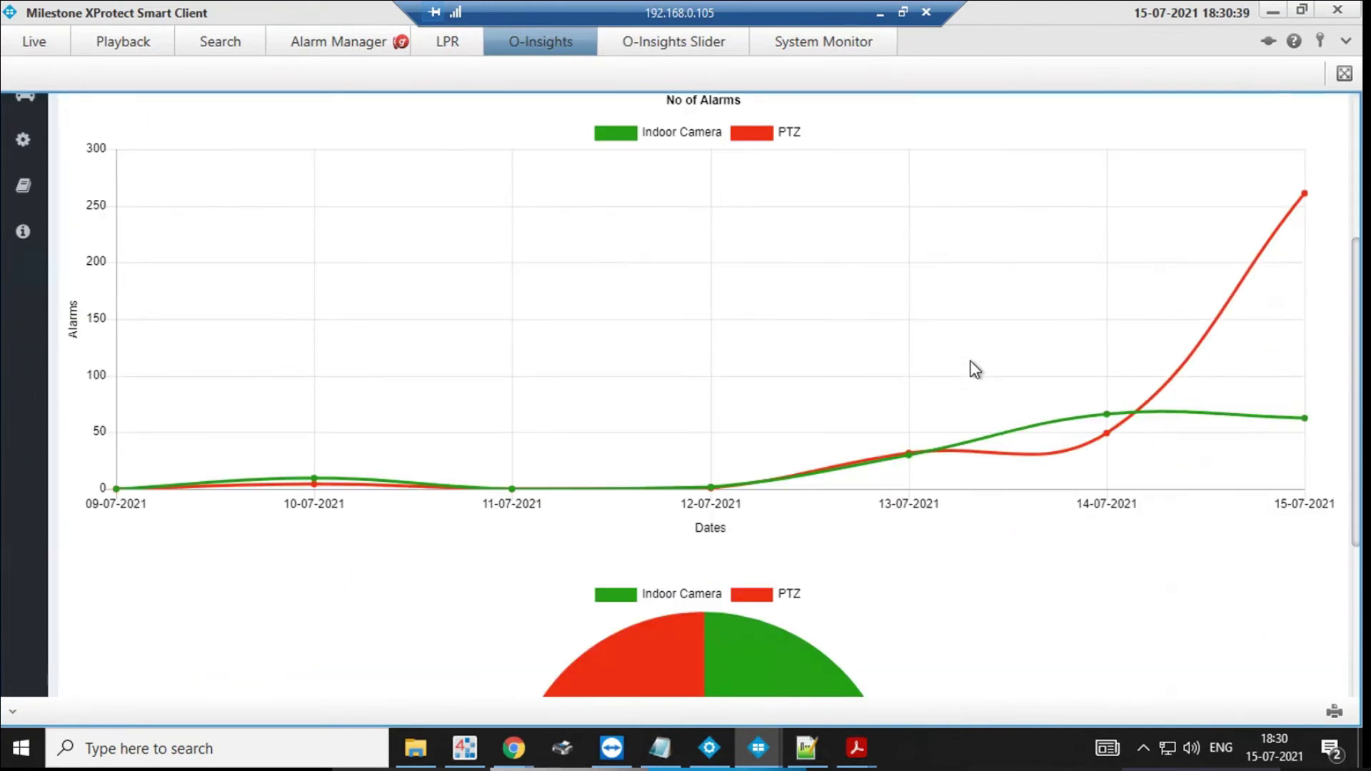
scroll(971, 370, "down", 5)
In Management Client, show a camera's Info tab with its Type and Location description tags
key("alt+Tab")
left_click(720, 434)
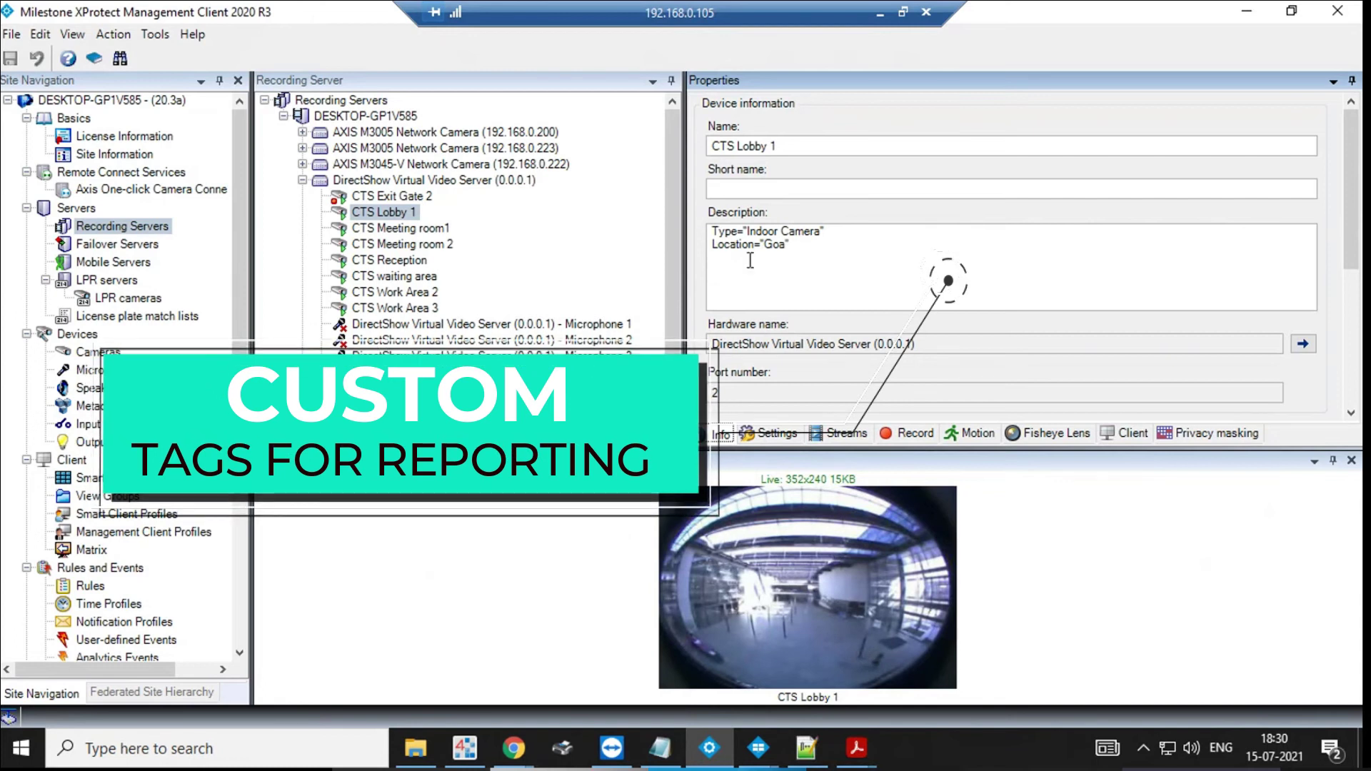
left_click(793, 248)
left_click(829, 239)
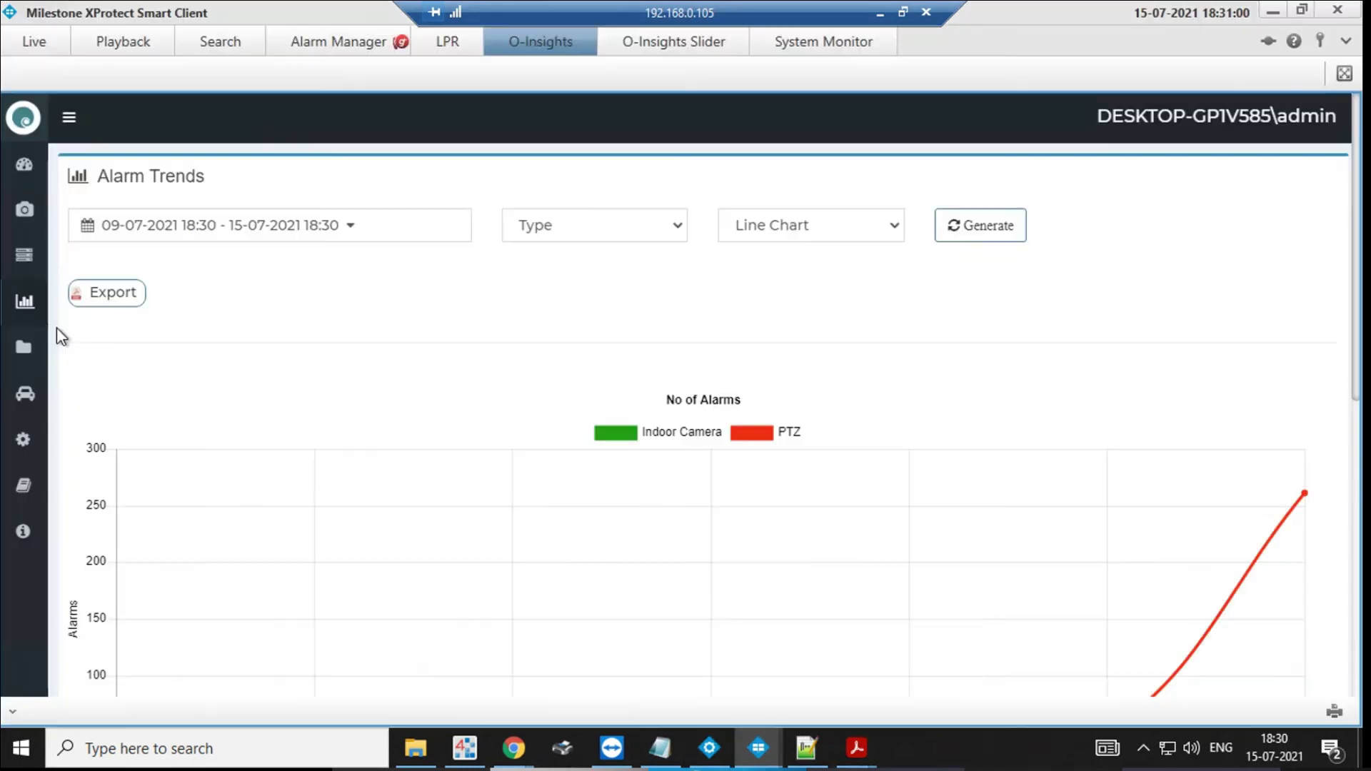
mouse_move(30, 348)
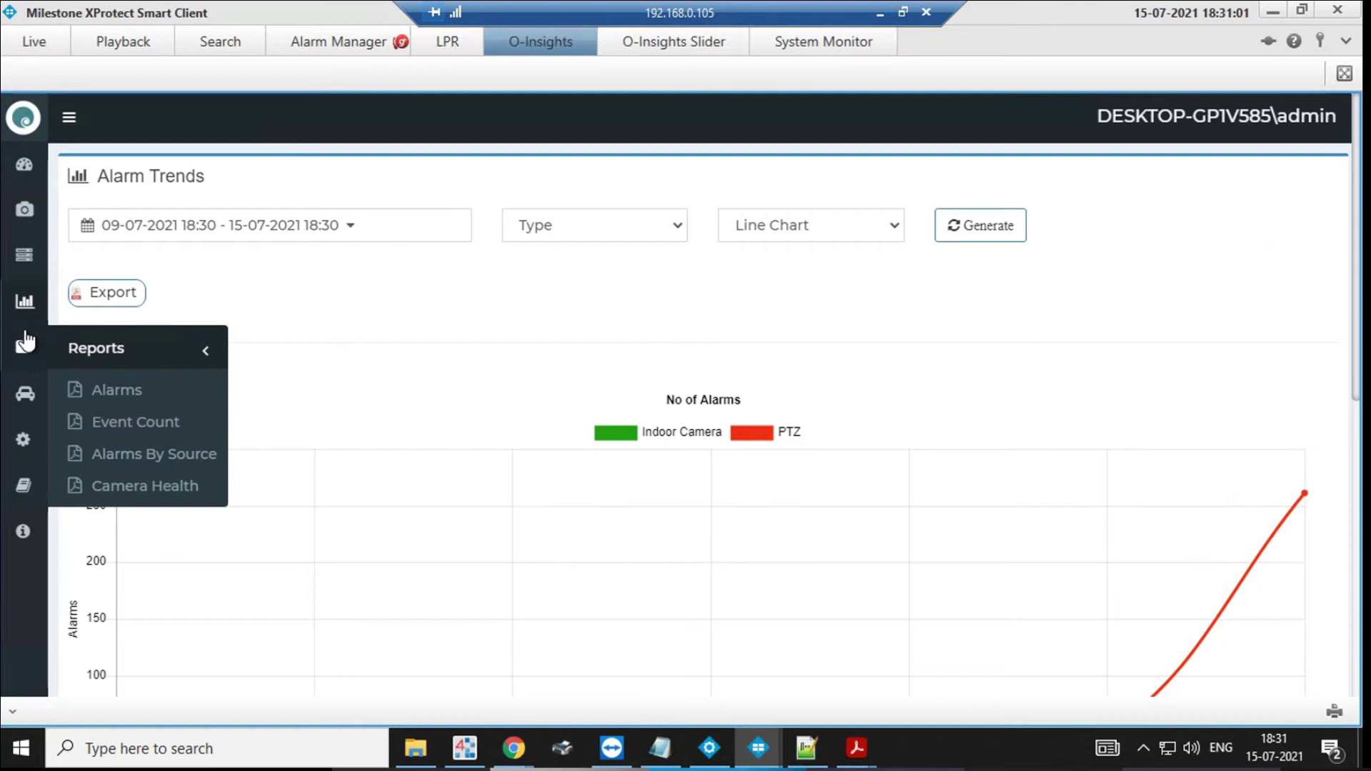
Open the Cameras breakdown page and group cameras by Location
mouse_move(29, 299)
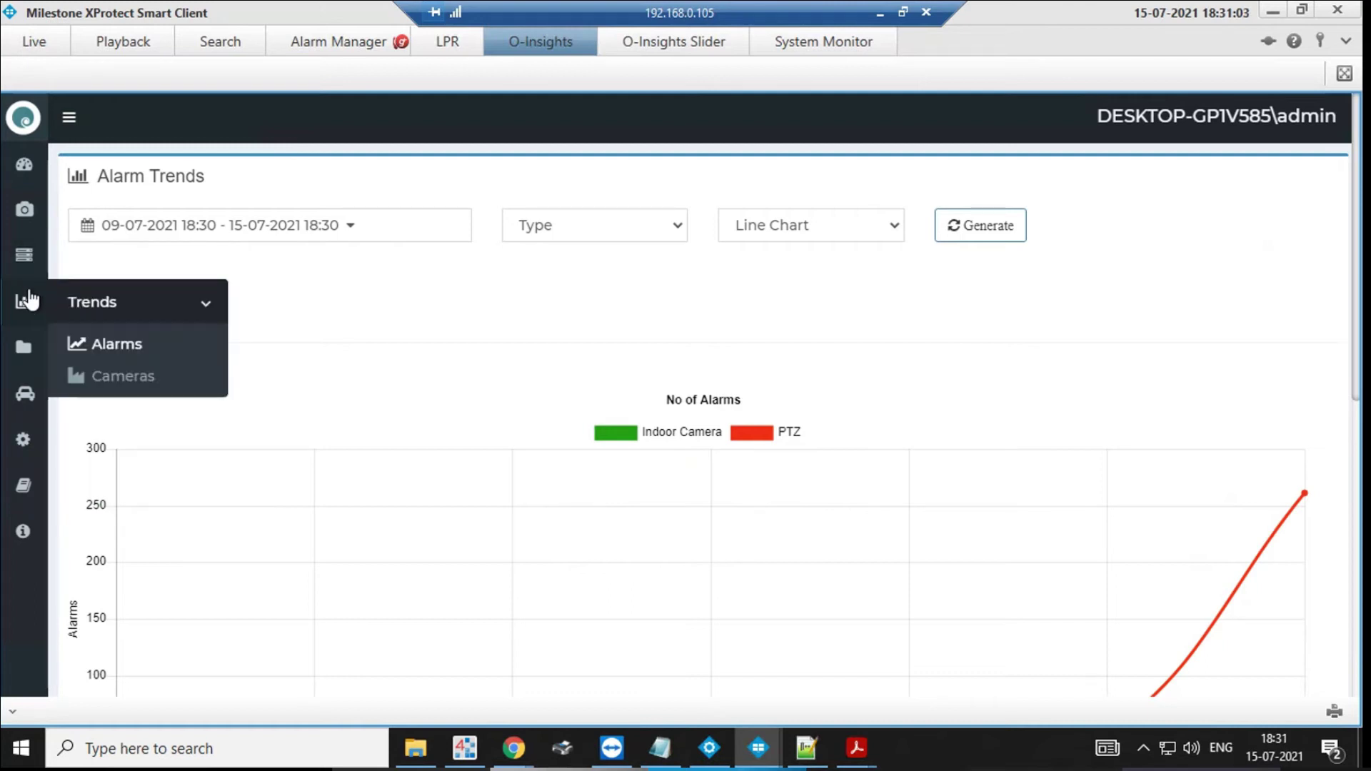
left_click(115, 384)
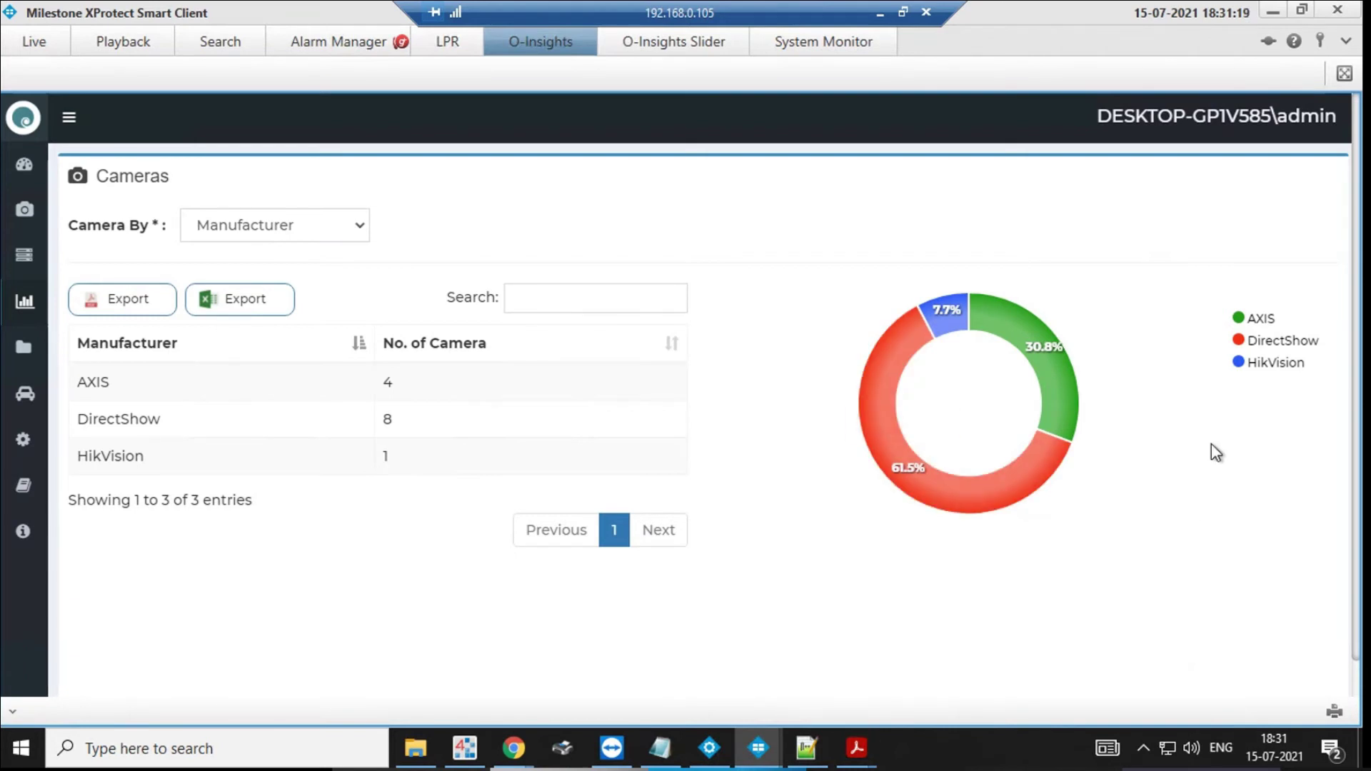
left_click(352, 223)
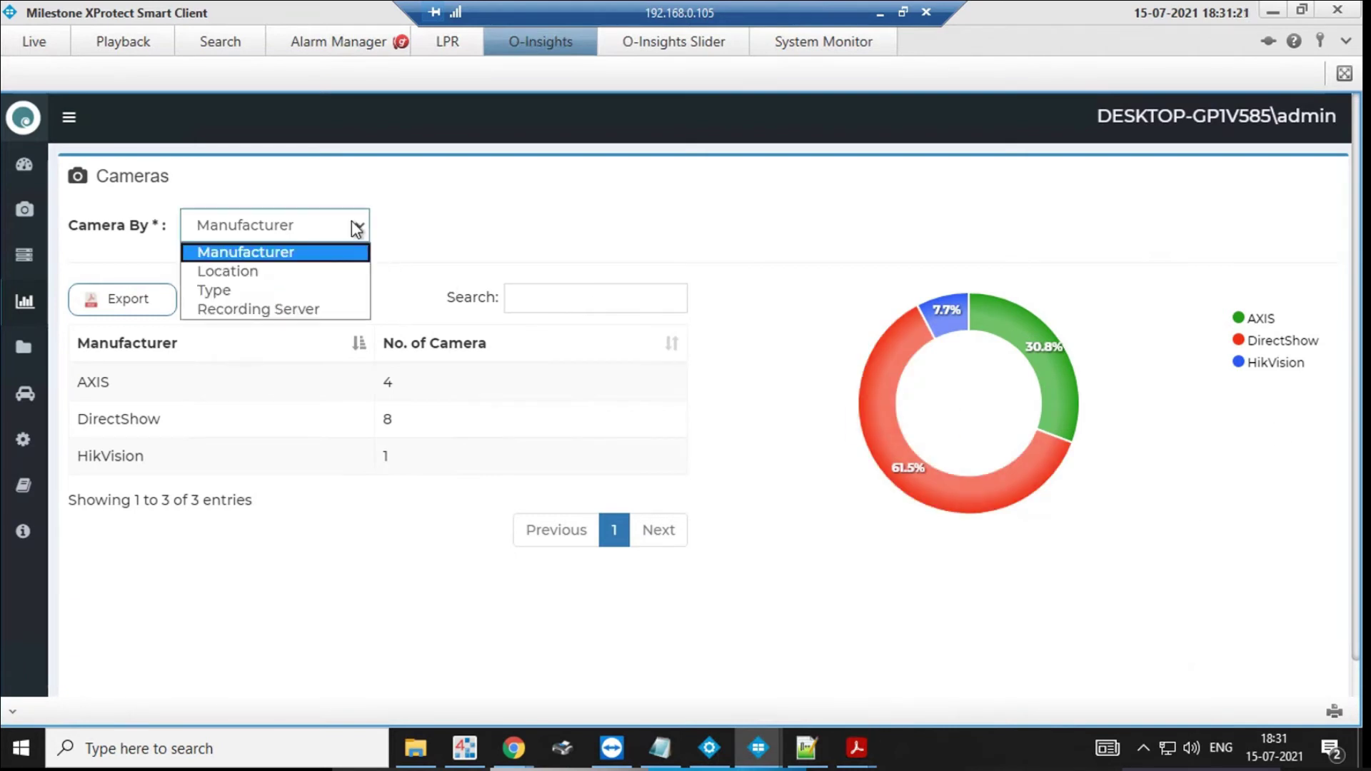
left_click(319, 271)
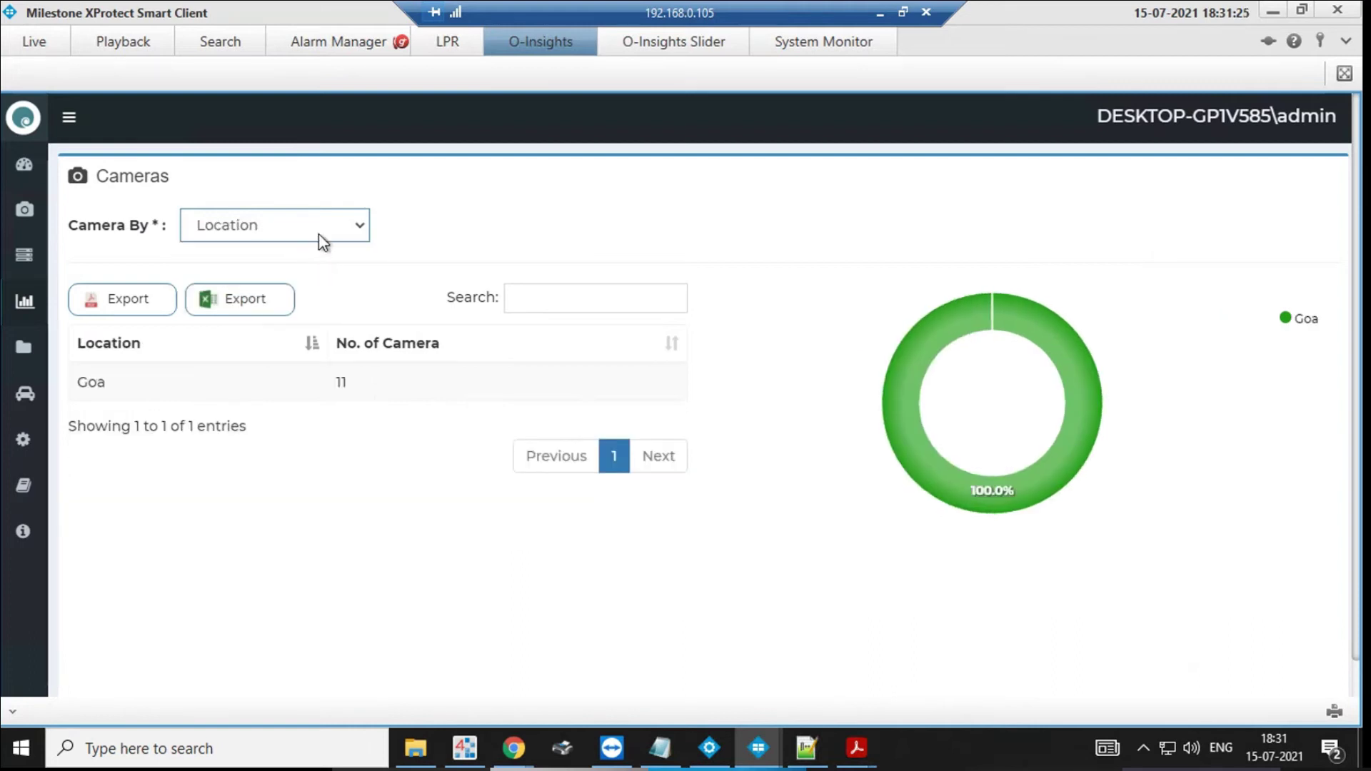
Regroup cameras by Type, then by Recording Server, showing 13 cameras on desktop-gp1v585
left_click(319, 236)
left_click(316, 289)
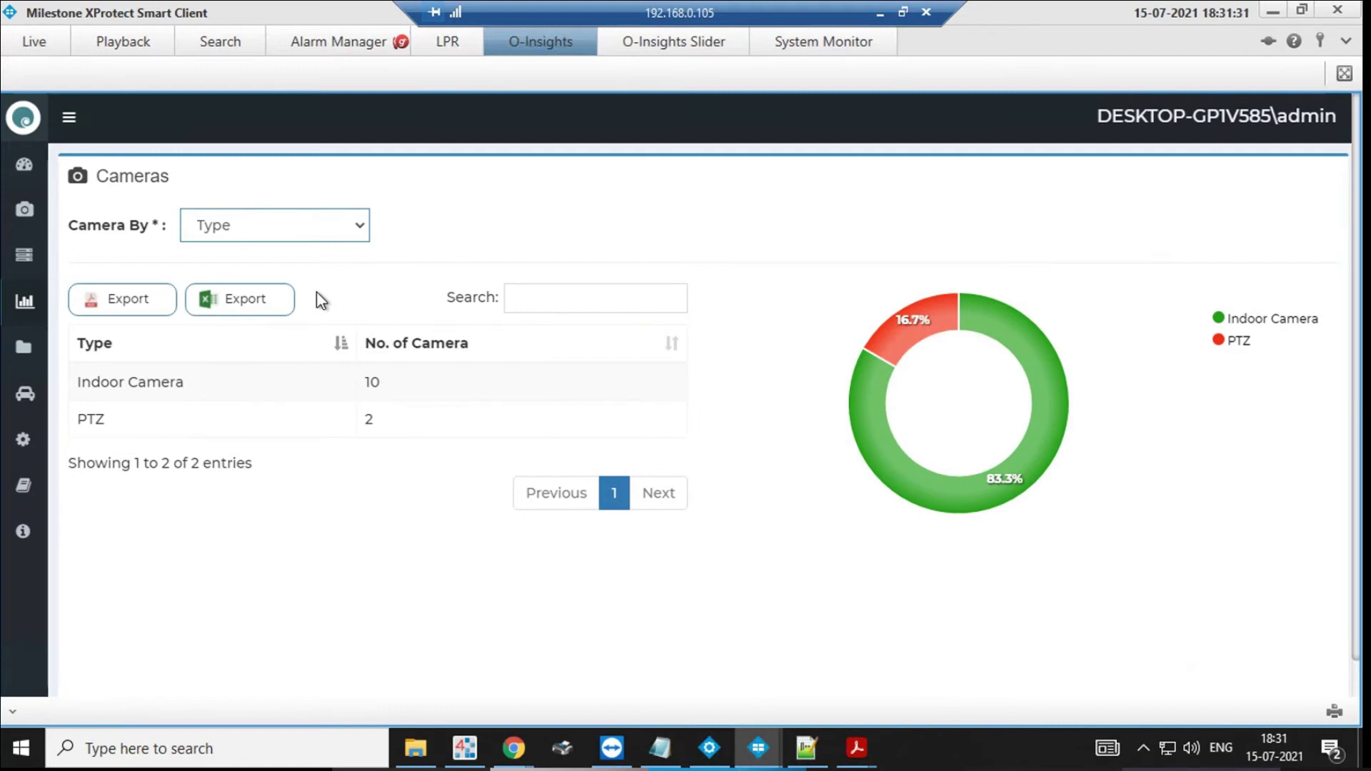
left_click(309, 236)
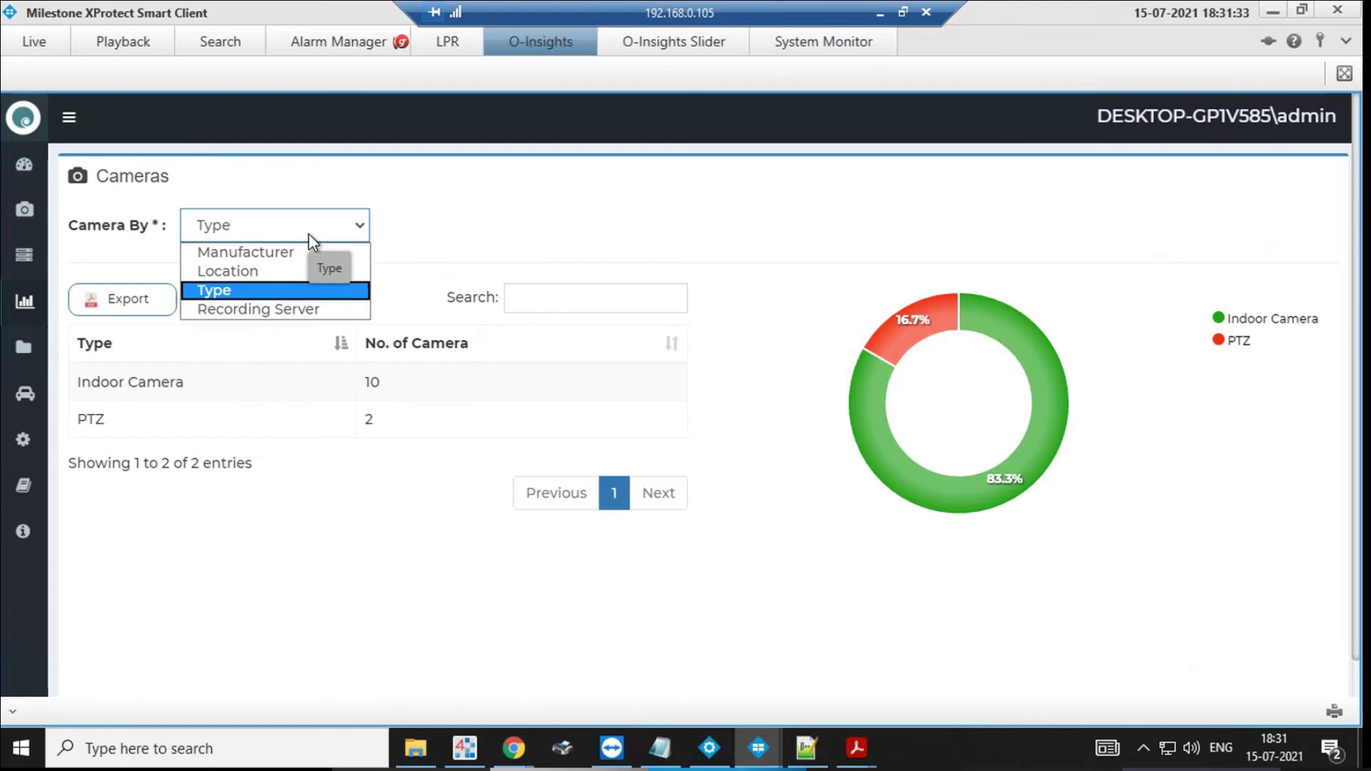
left_click(313, 313)
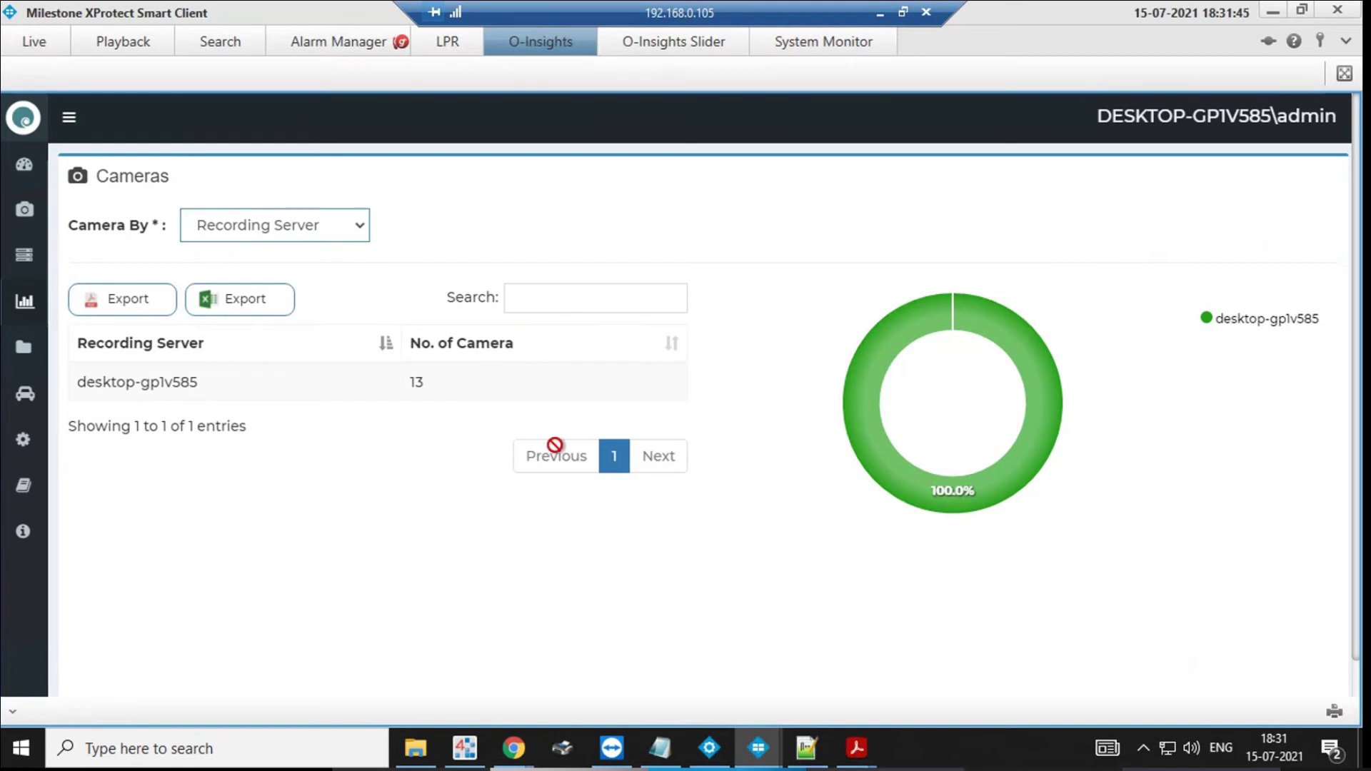
Generate the Alarm Report for Yesterday (14-07-2021), listing CTS ExitGate Vehicle Over Speeding alarms
mouse_move(102, 391)
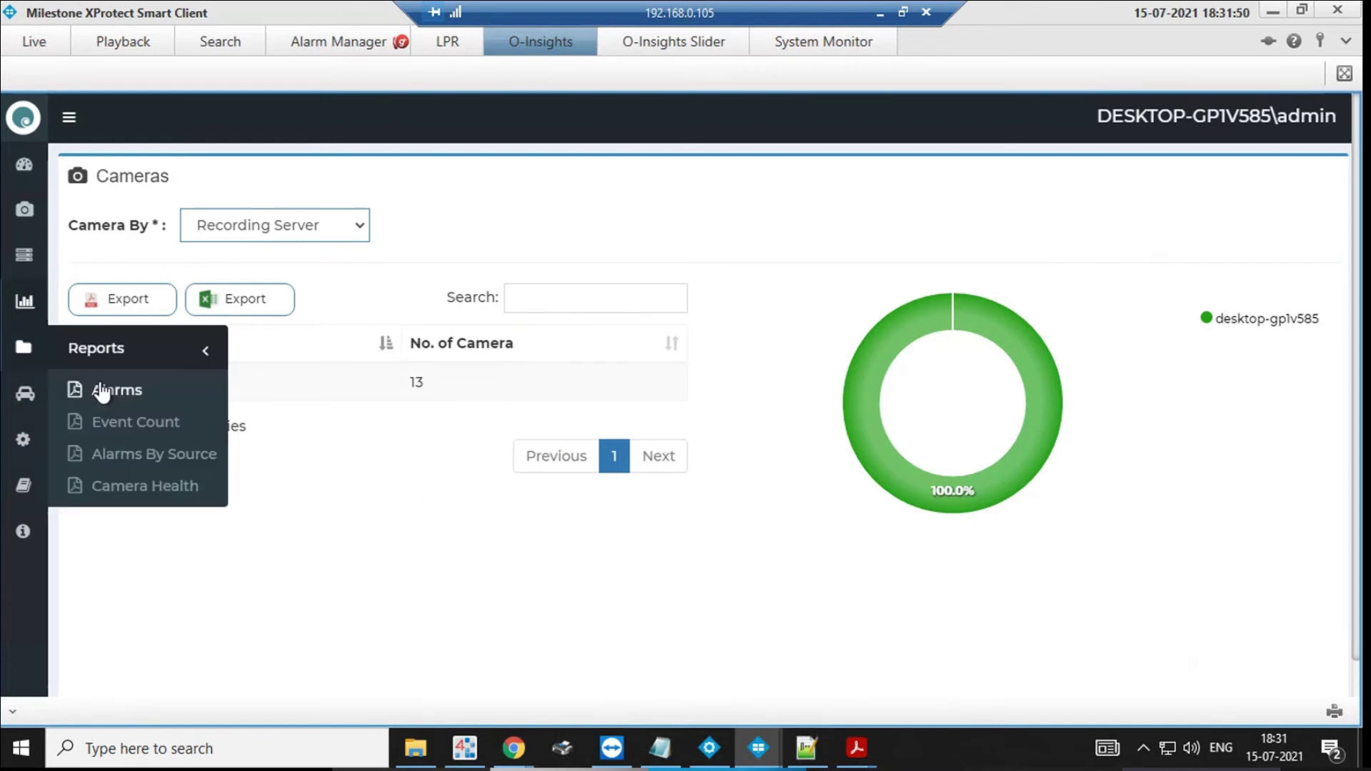
left_click(102, 391)
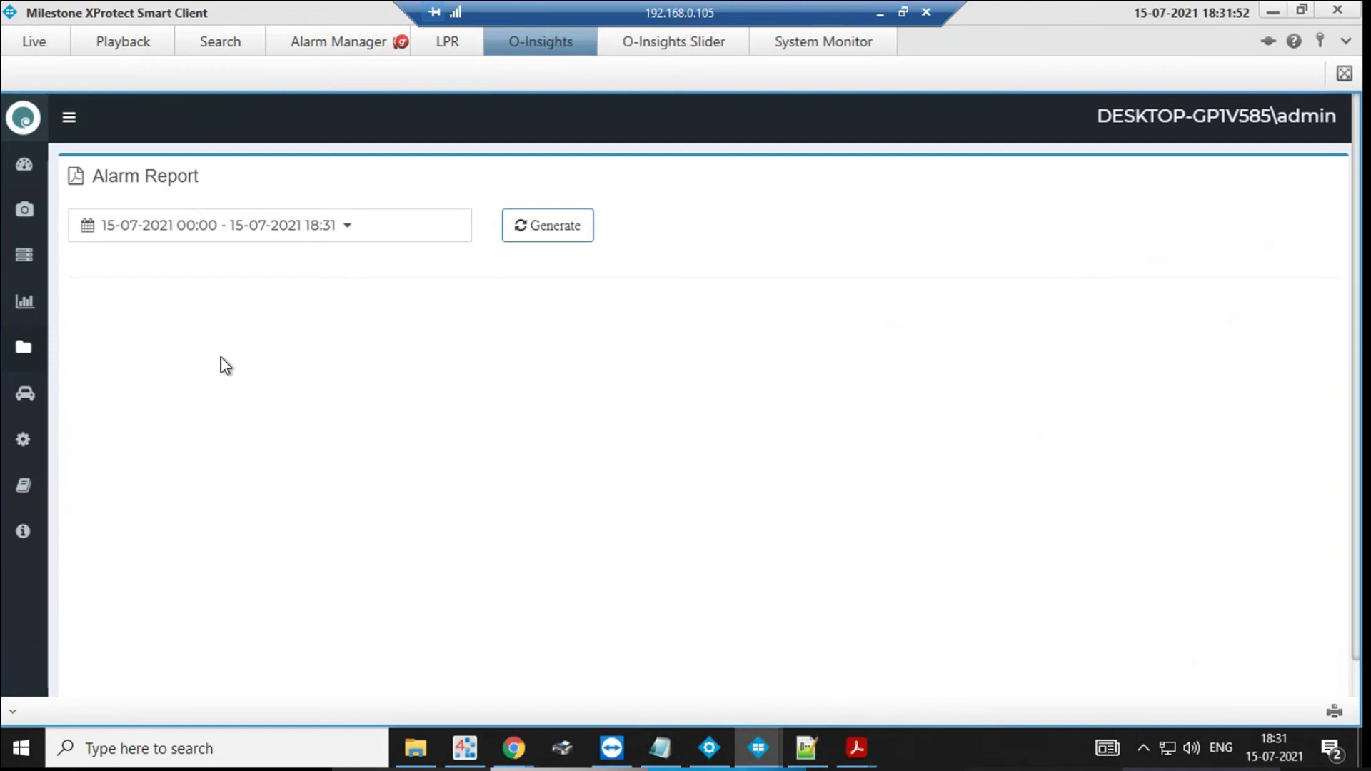
left_click(344, 230)
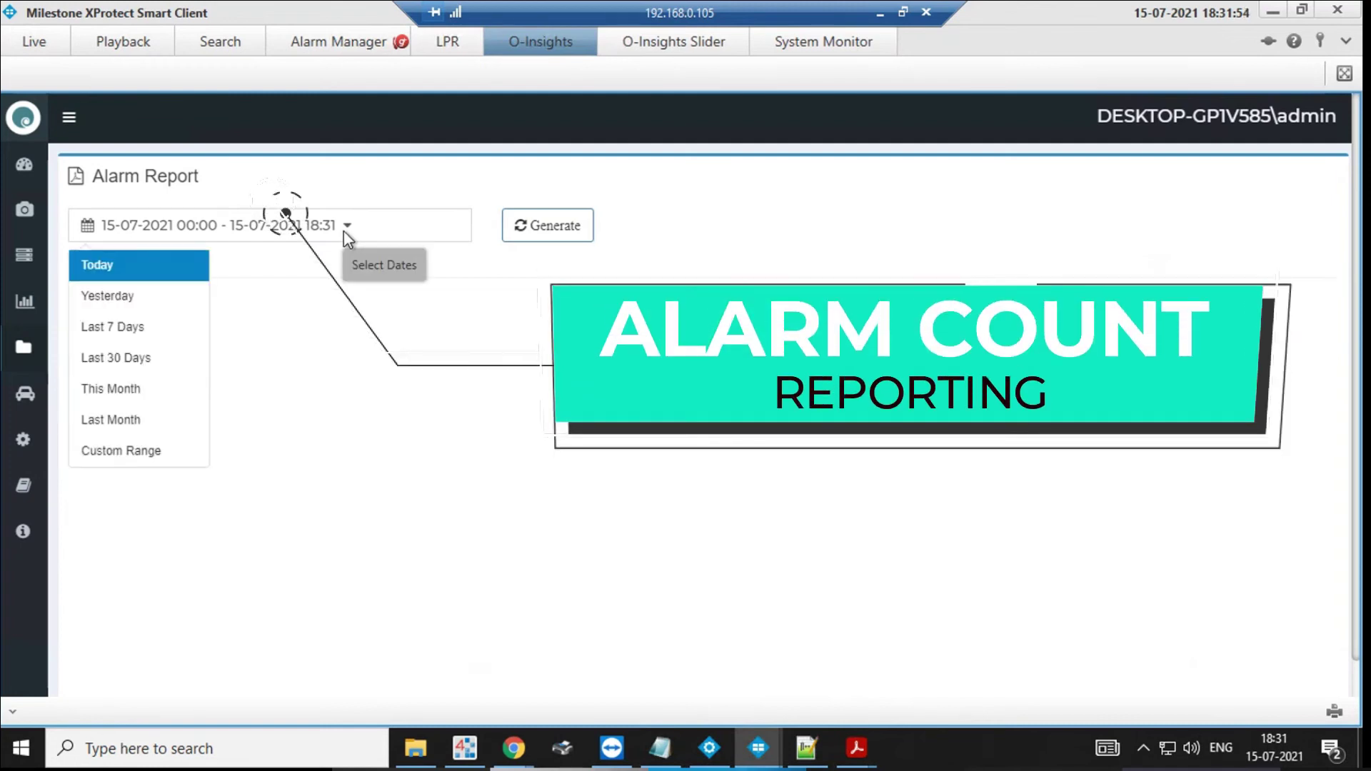
left_click(175, 306)
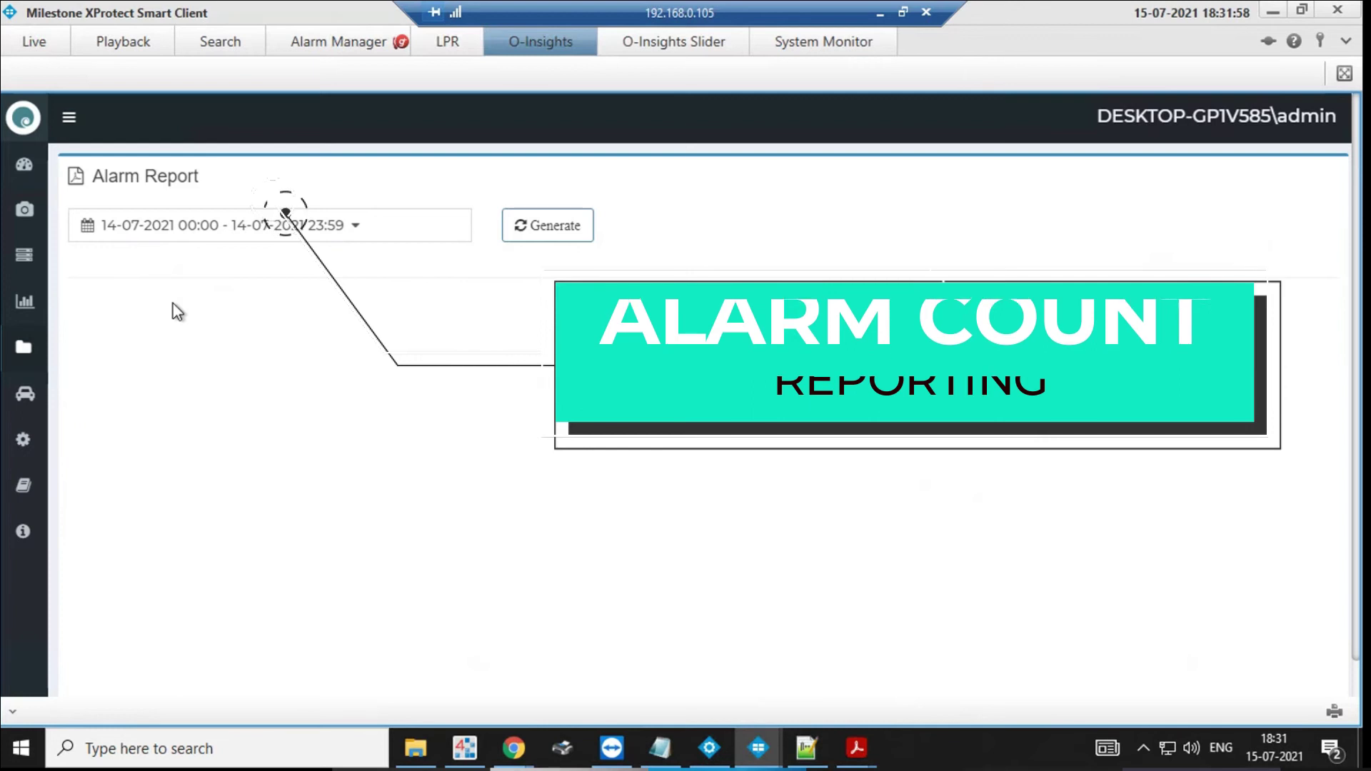
left_click(544, 226)
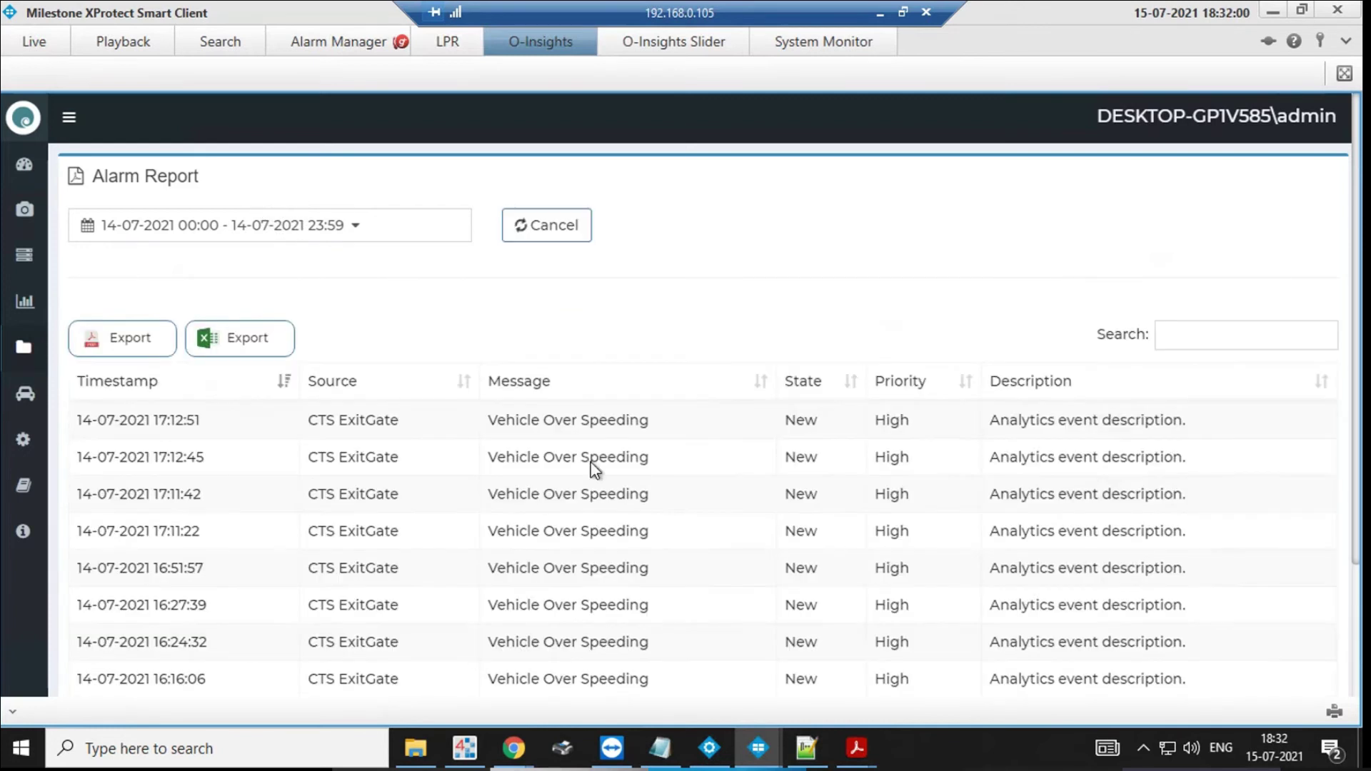
Reopen the alarm report's date-range presets and bring up the list of report types
left_click(351, 221)
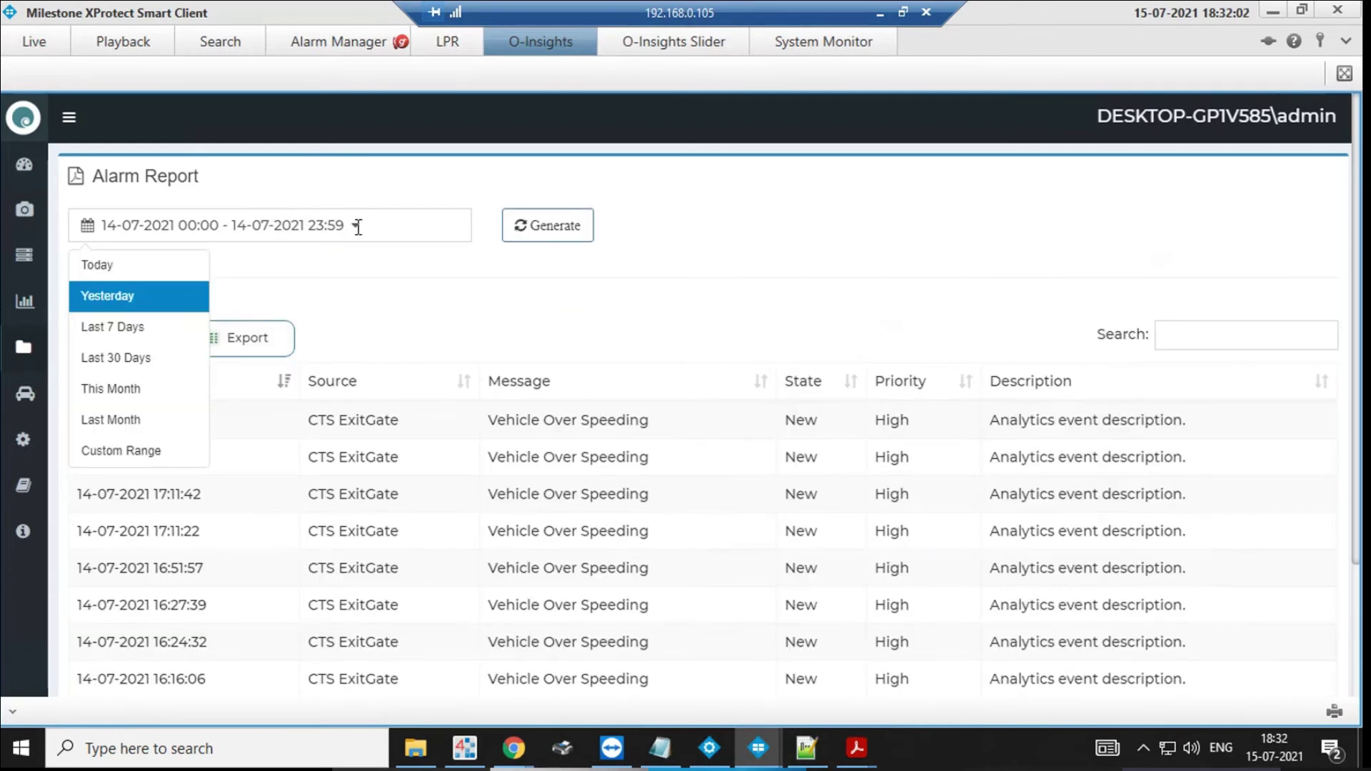
left_click(590, 224)
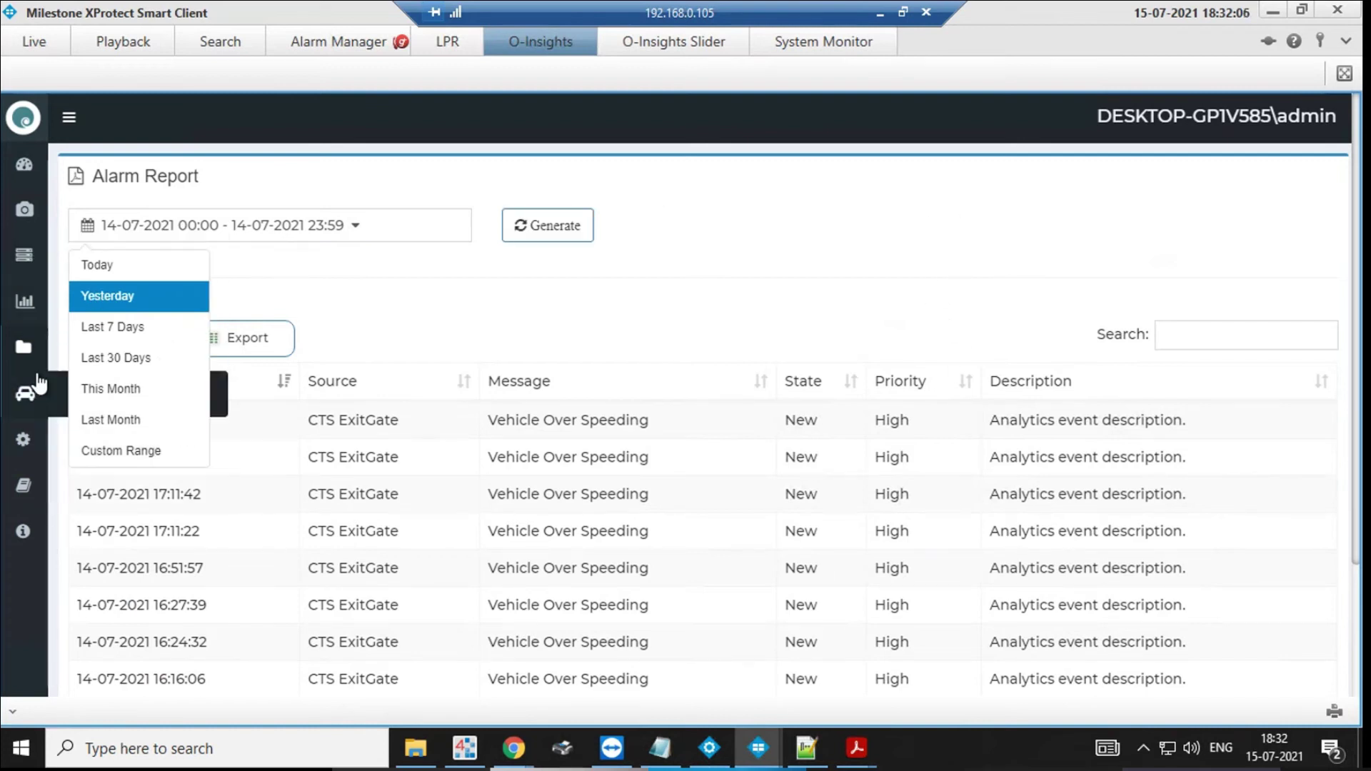
left_click(793, 191)
mouse_move(31, 357)
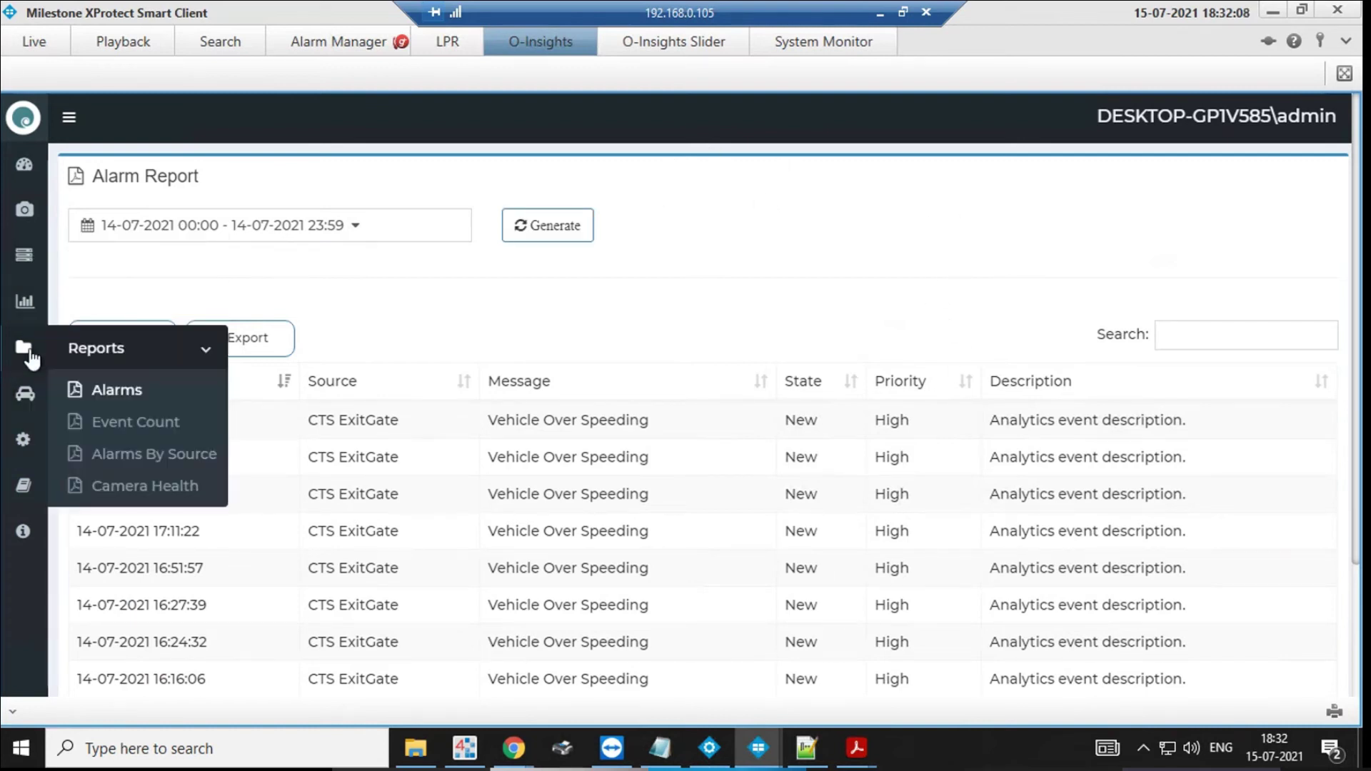
Generate the Event Count report for Yesterday and scroll through the results
left_click(153, 424)
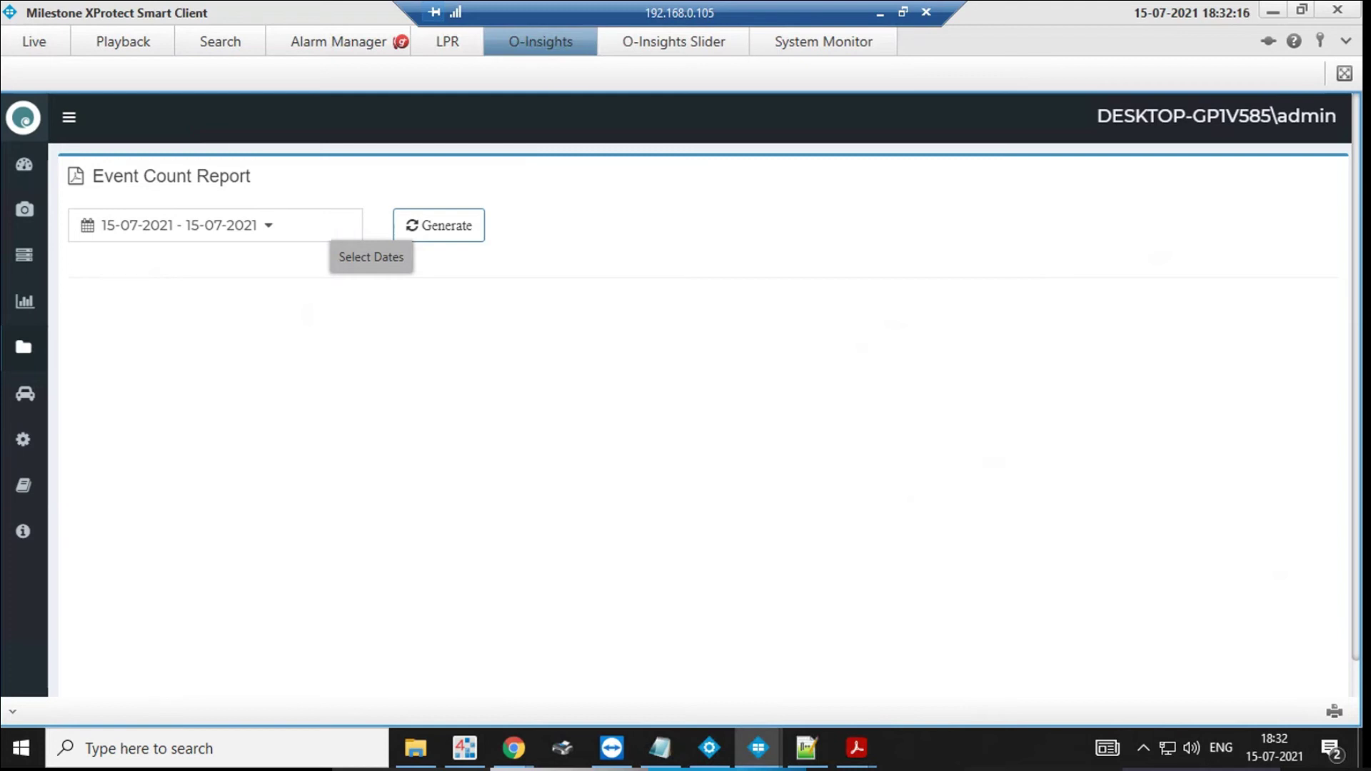
left_click(260, 230)
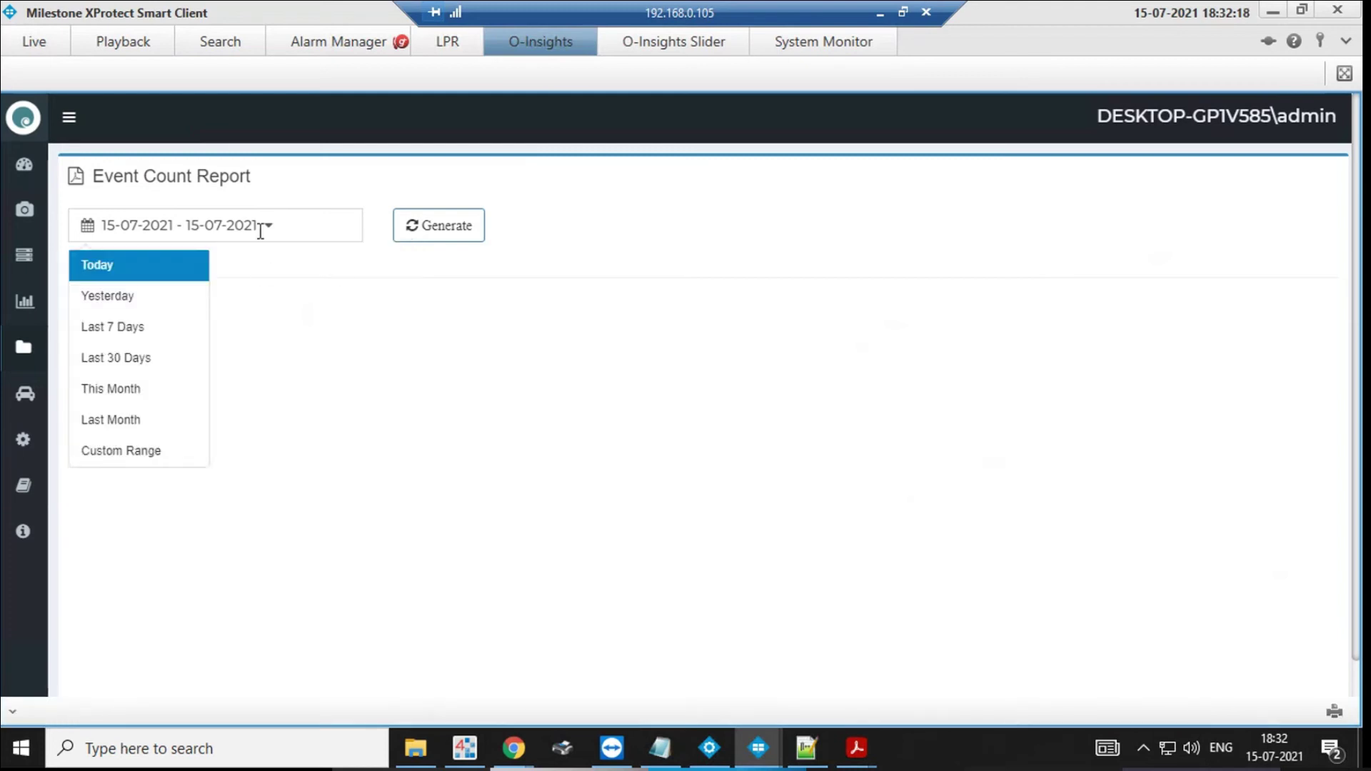
left_click(156, 307)
left_click(459, 245)
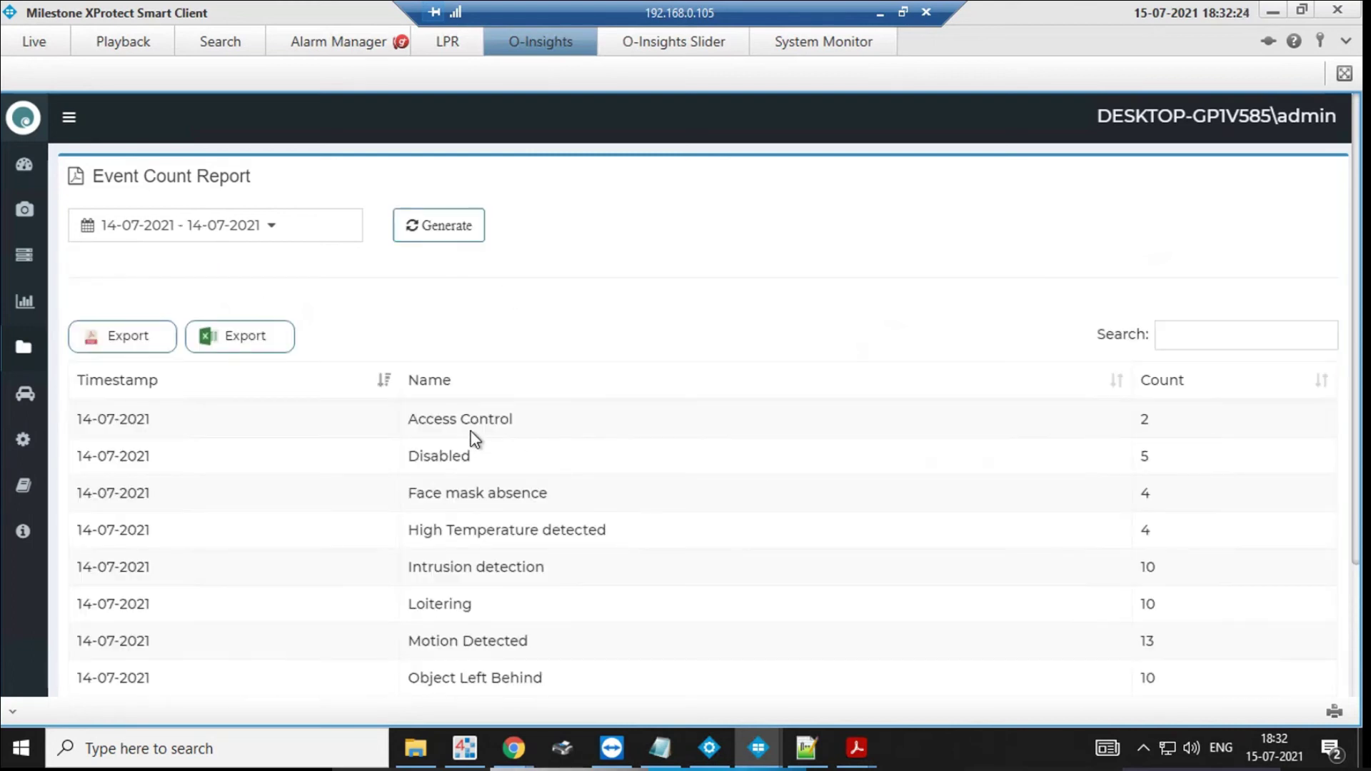
scroll(305, 446, "down", 3)
scroll(288, 443, "up", 3)
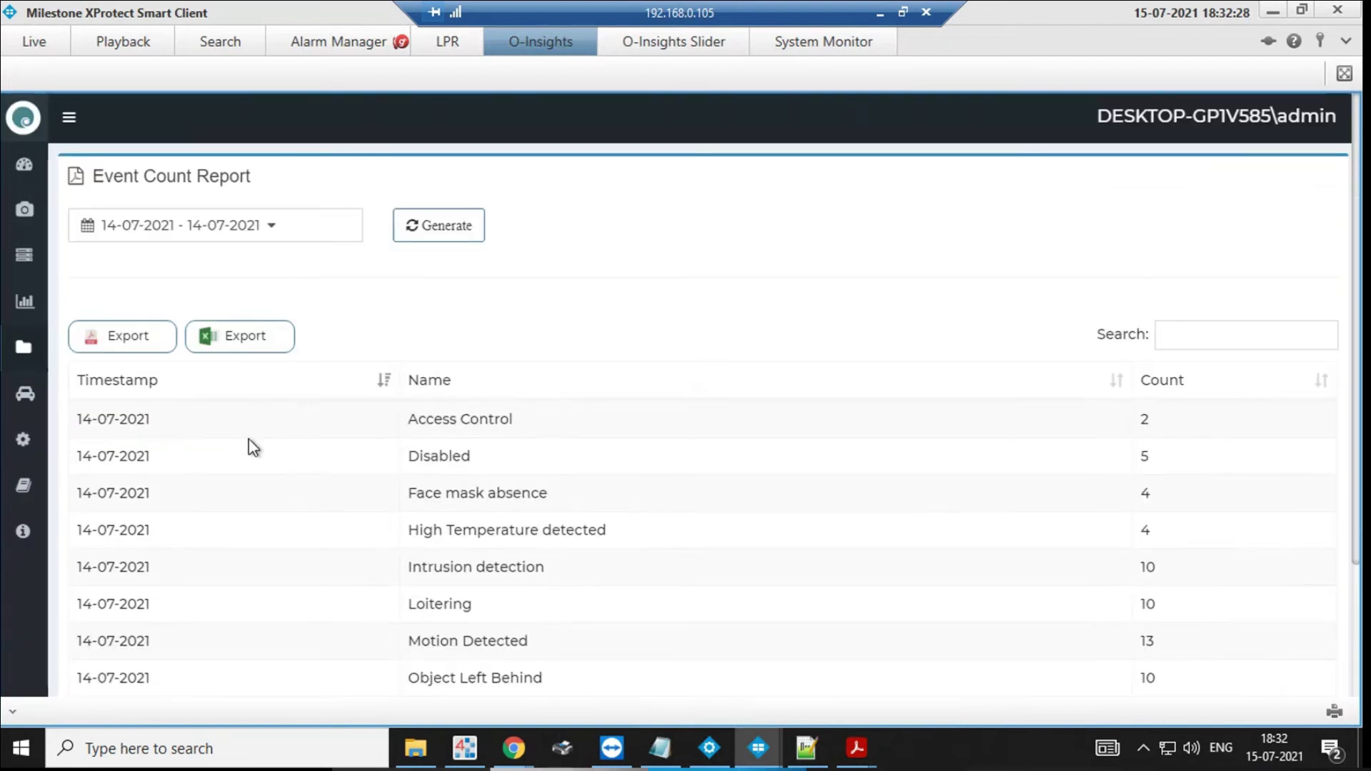
Show the camera breakdown by manufacturer: DirectShow 8, AXIS 4, HikVision 1
mouse_move(34, 352)
mouse_move(33, 322)
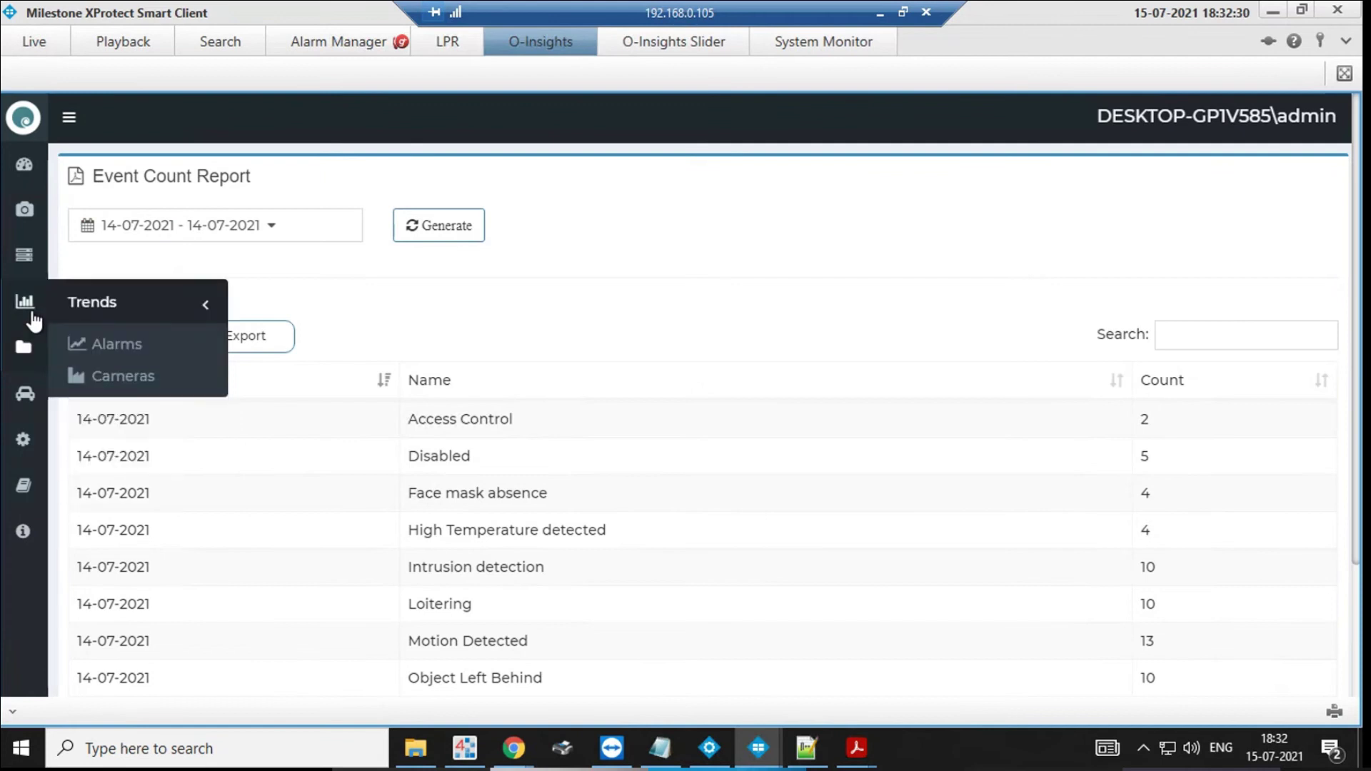
left_click(115, 374)
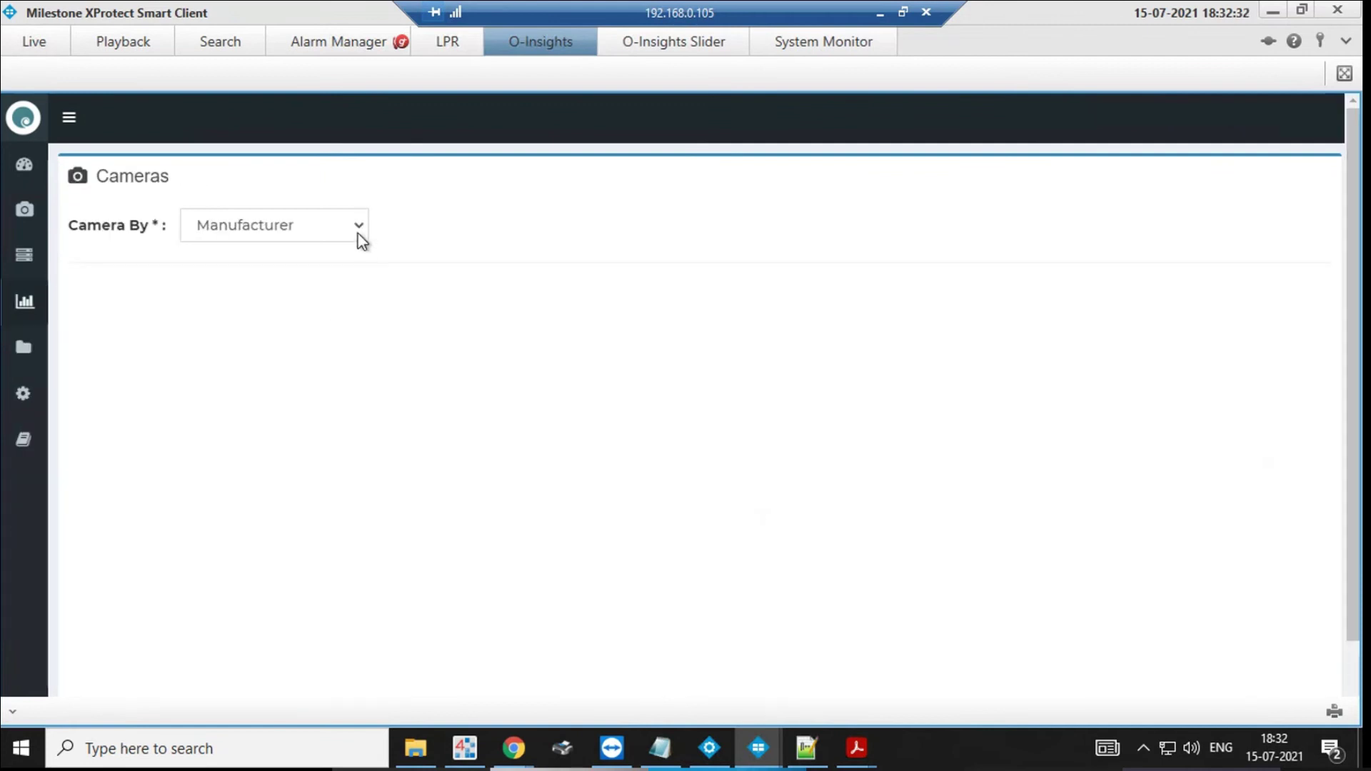
mouse_move(27, 348)
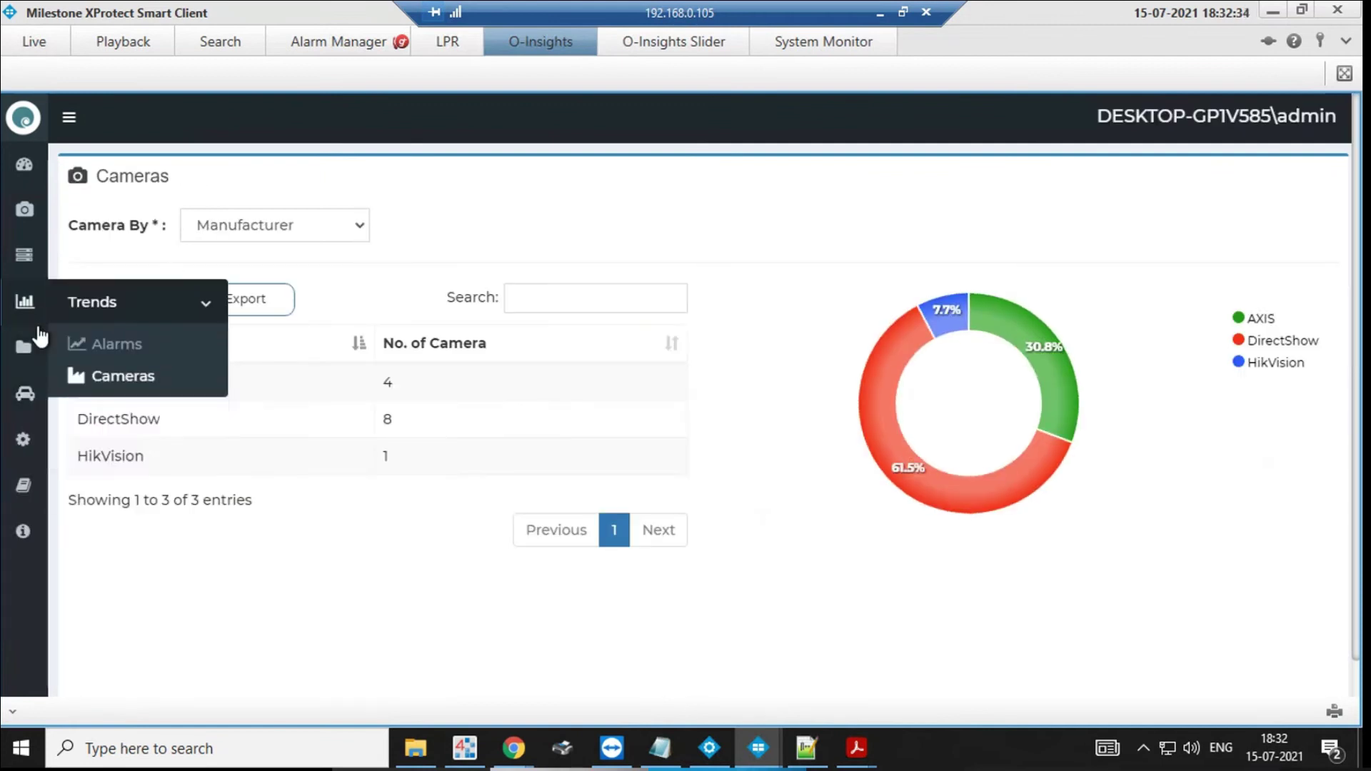
Generate today's Alarms By Source report, review CTS ExitGate's 26 alarm details, then close them
left_click(131, 457)
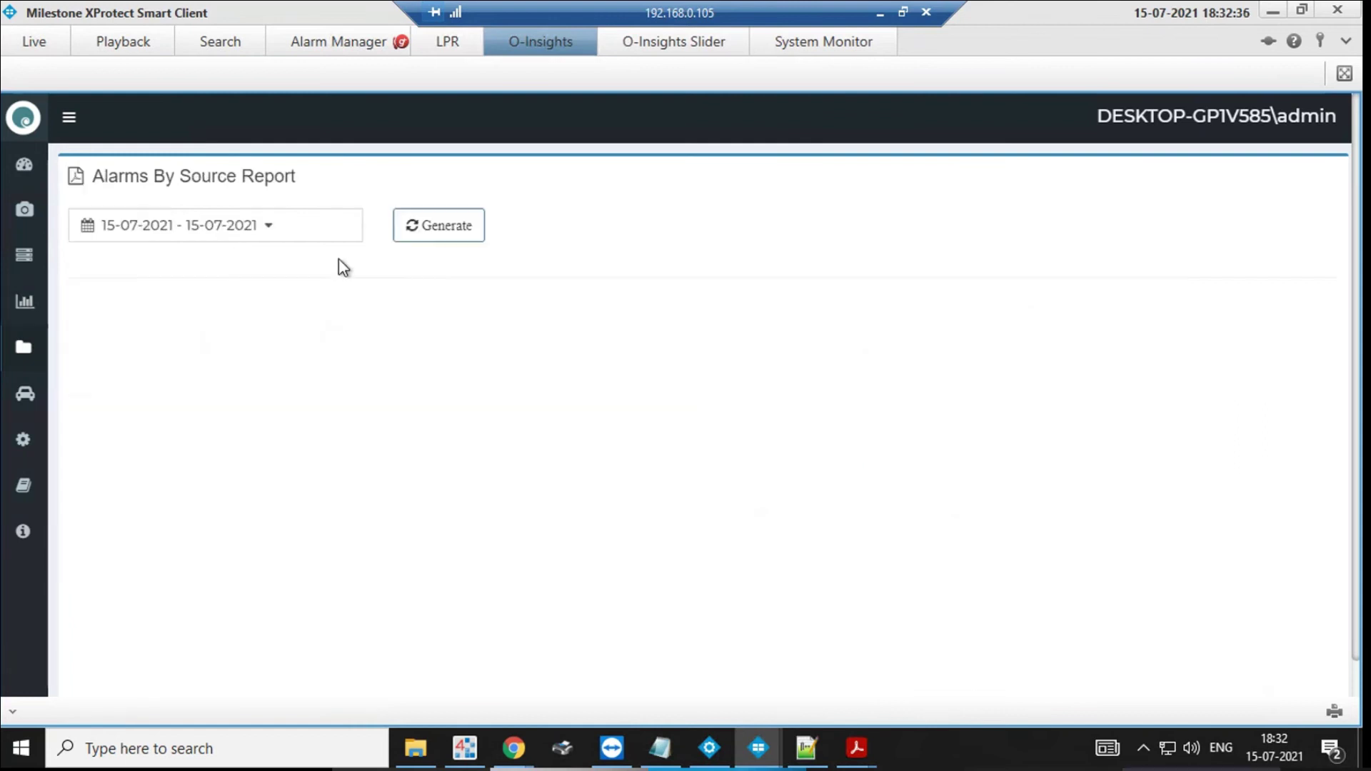
left_click(446, 236)
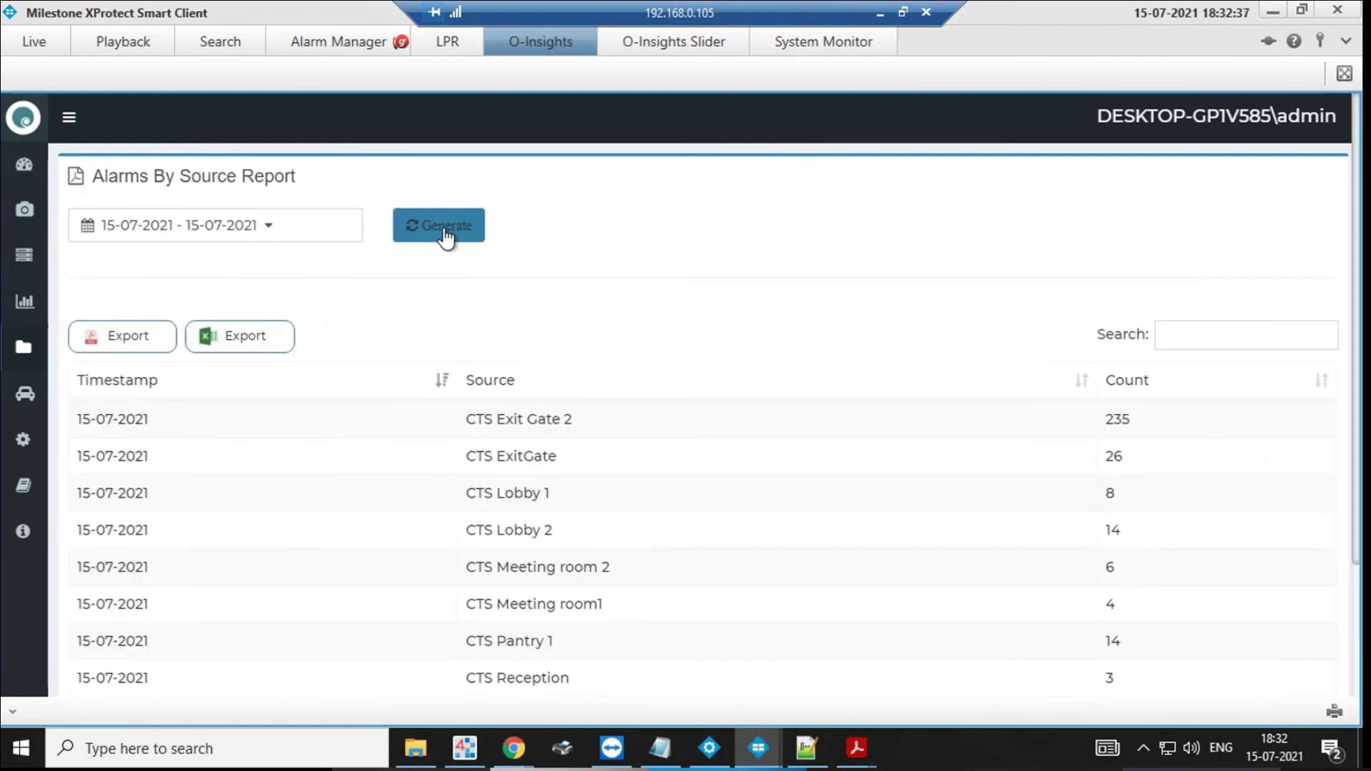
double_click(546, 465)
scroll(706, 357, "down", 1)
scroll(785, 328, "up", 1)
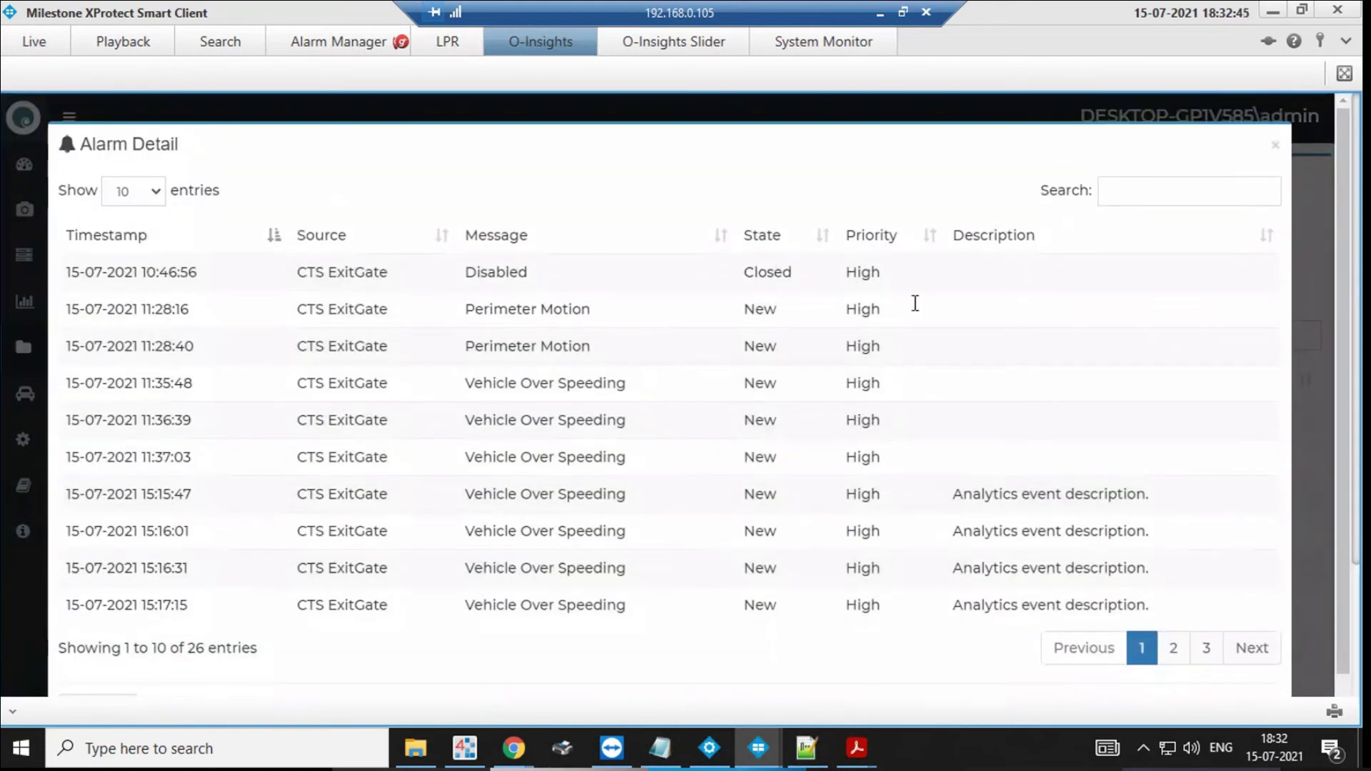
left_click(1278, 149)
Generate the Camera Health report for the Last 7 Days, 09-07 to 15-07-2021
mouse_move(23, 347)
left_click(168, 485)
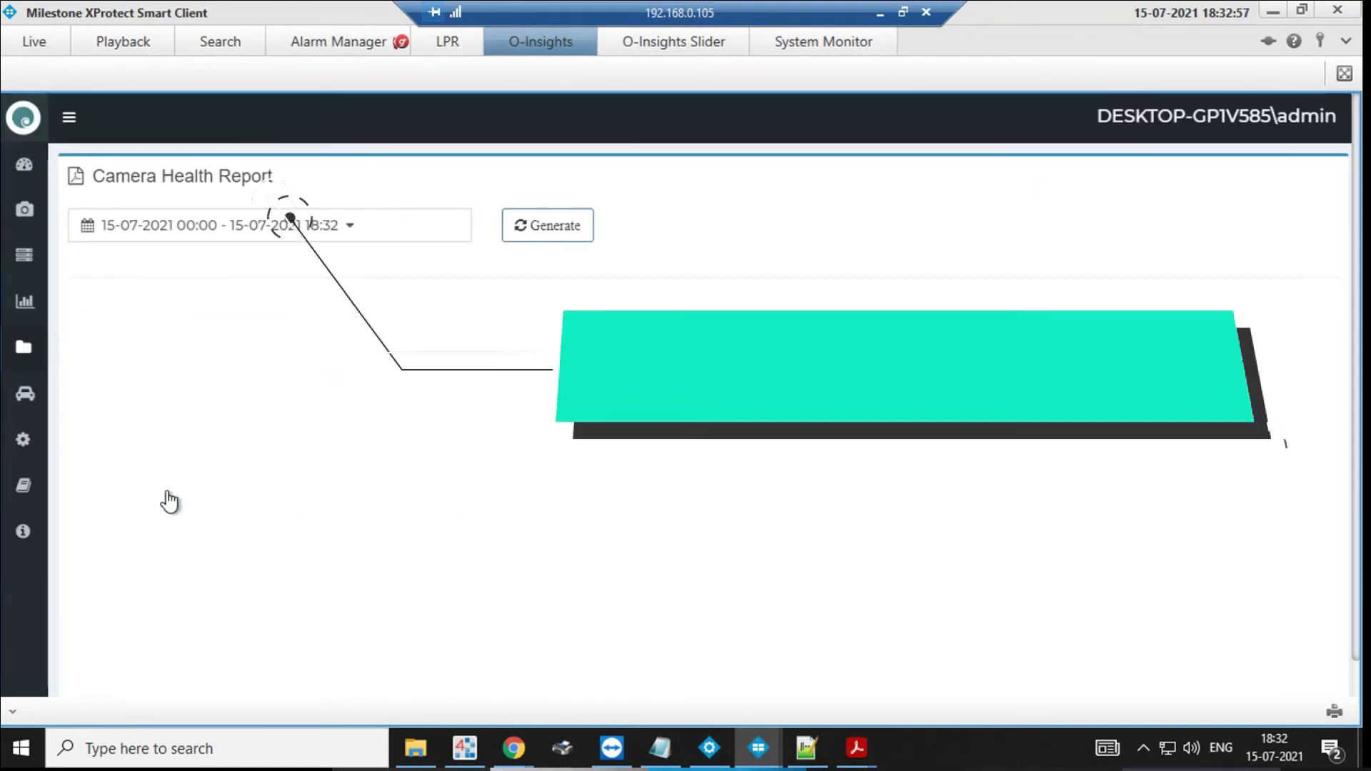
left_click(347, 230)
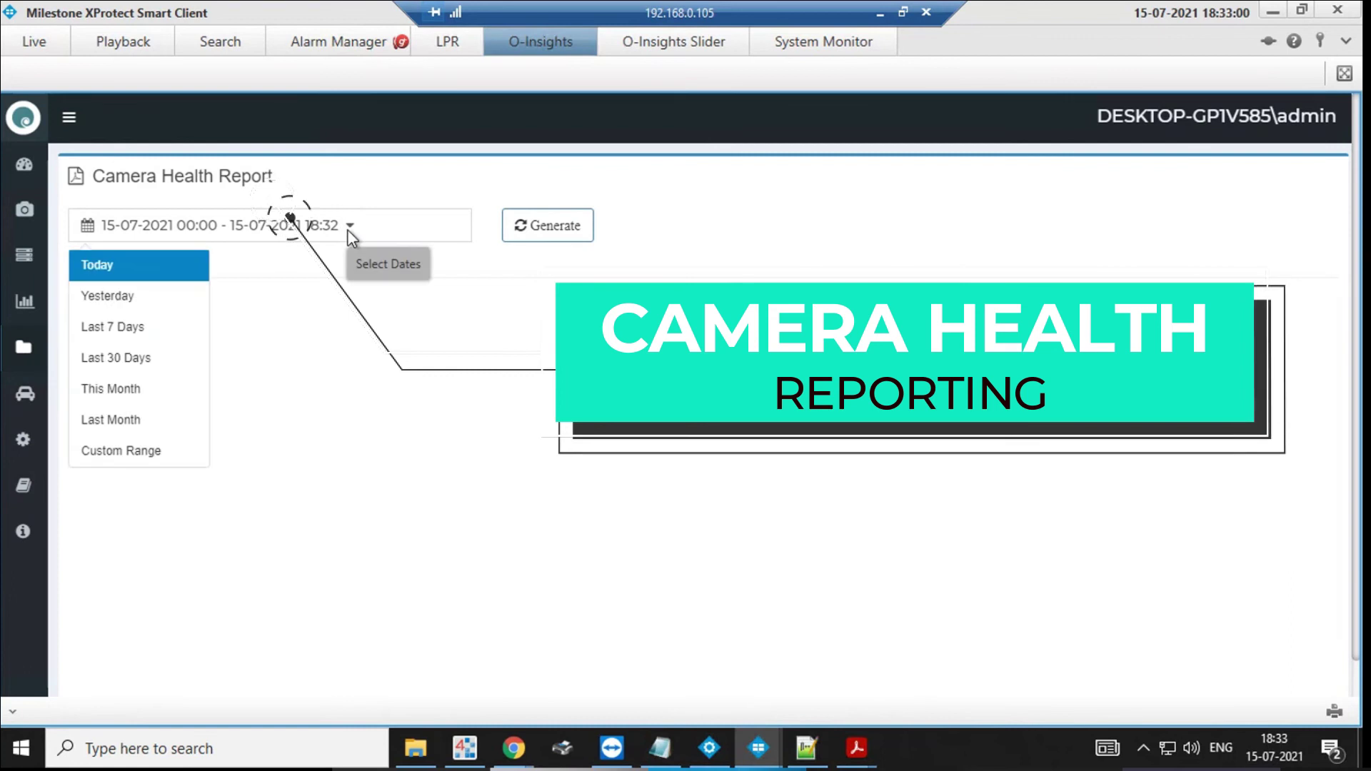
left_click(165, 327)
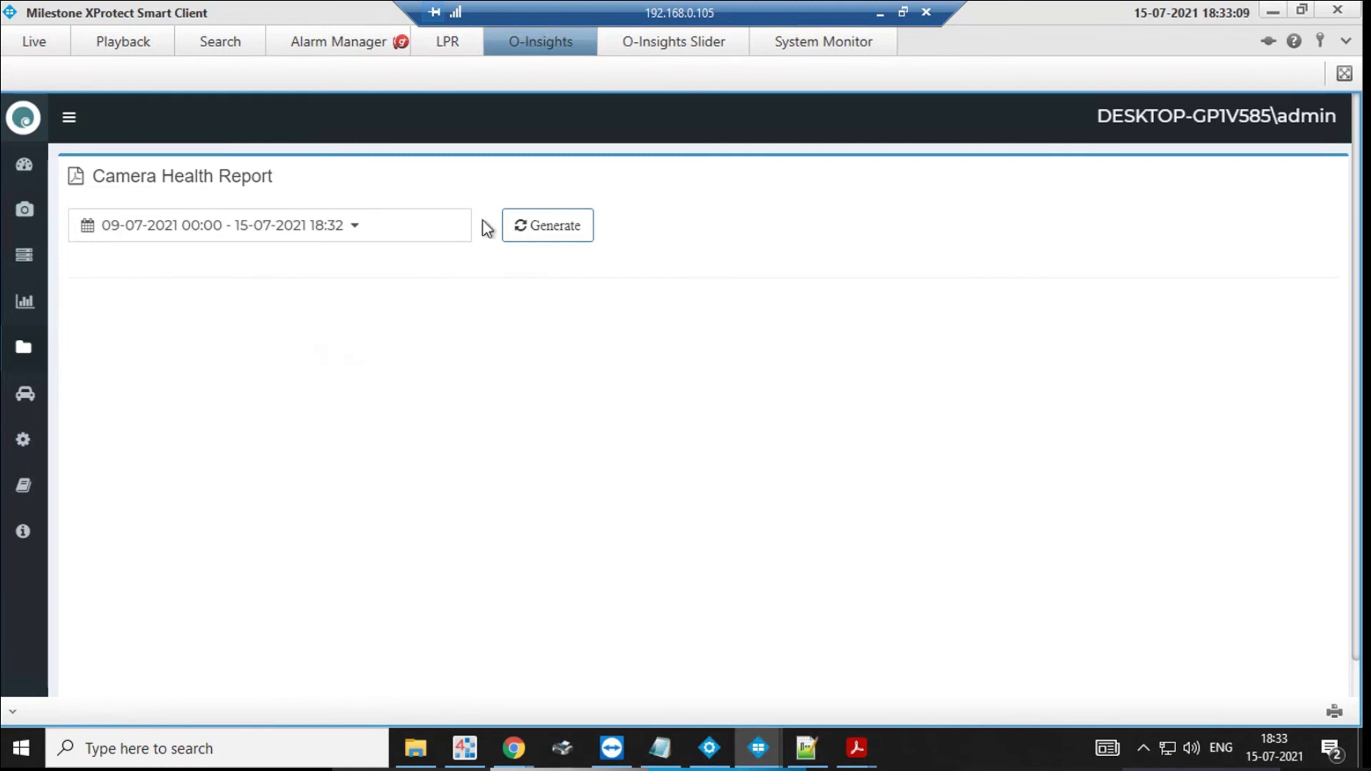
left_click(527, 234)
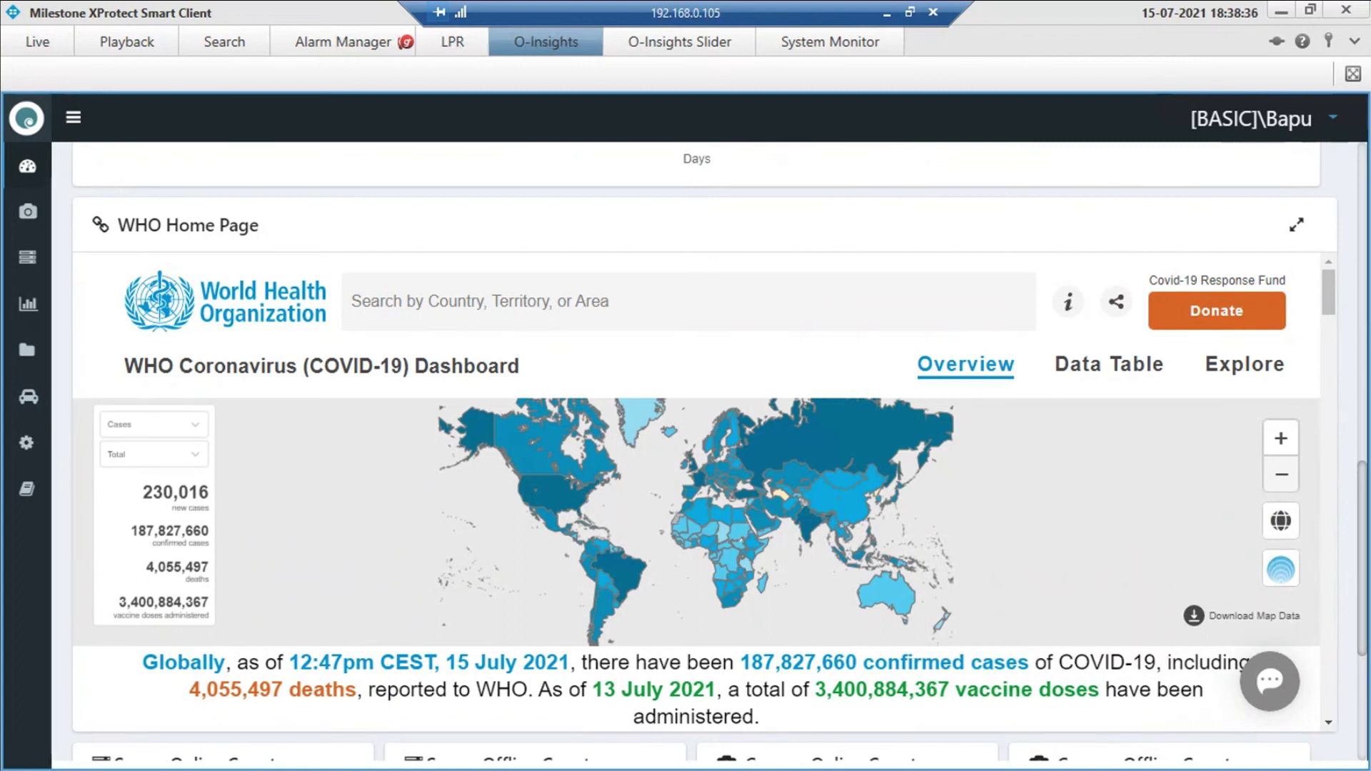
Scroll down to the smart-building dashboard's Fire Alarm, Water Leak and Vehicle Count widgets
scroll(1110, 528, "down", 3)
scroll(1111, 528, "down", 3)
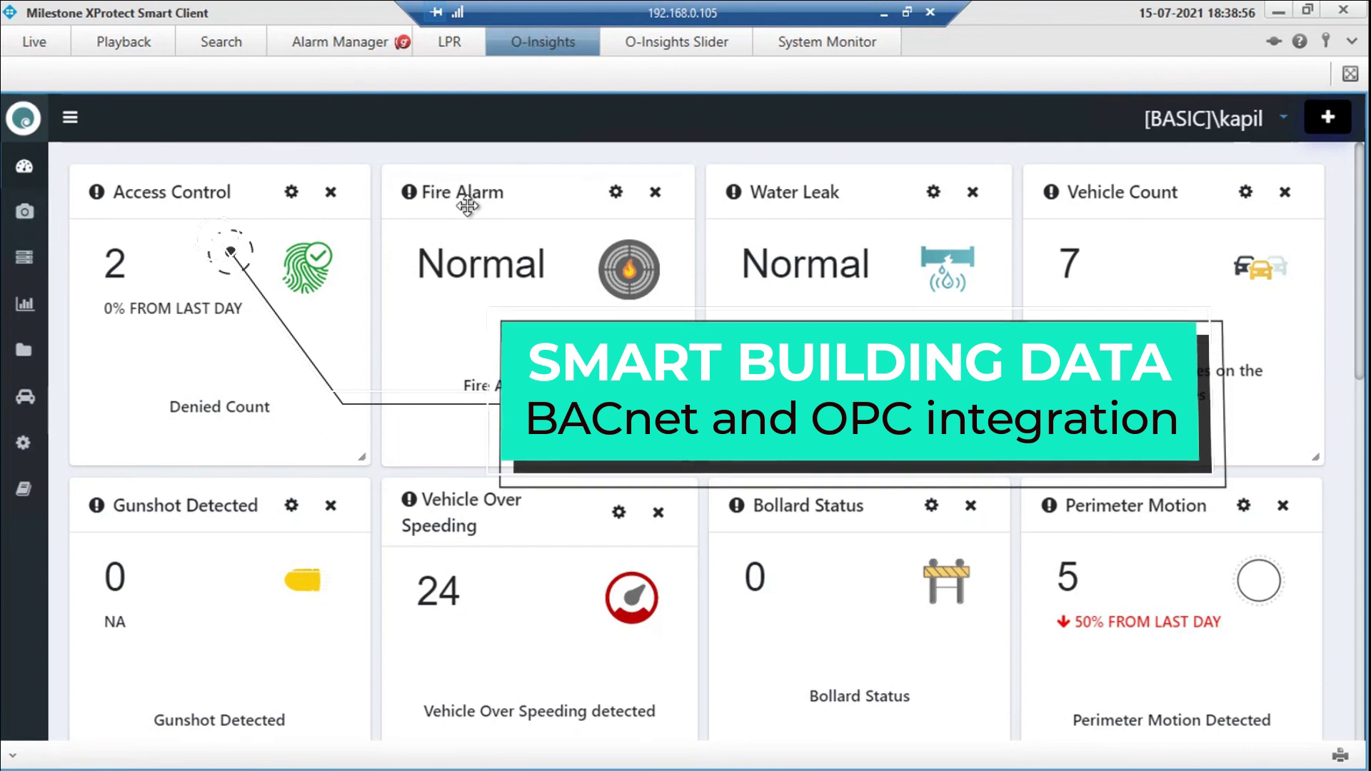
left_click(616, 191)
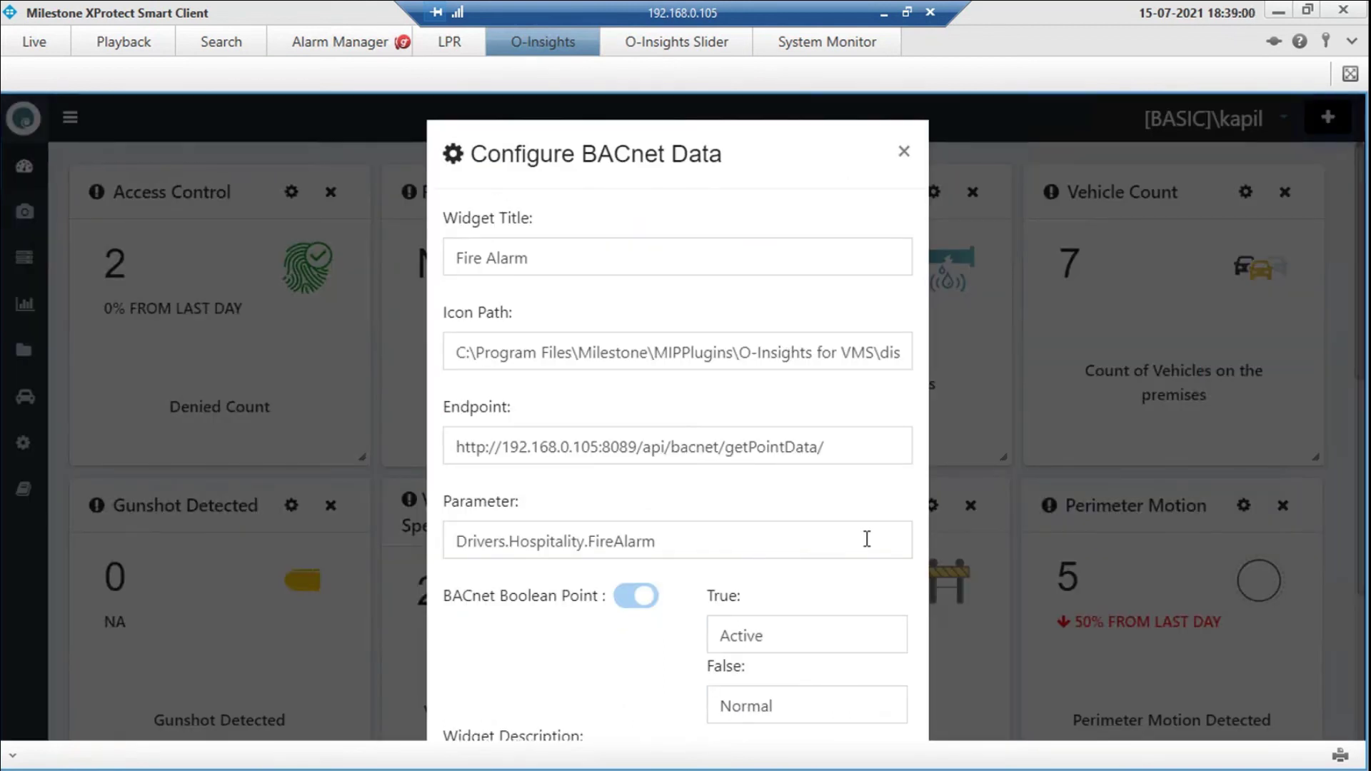
scroll(866, 538, "down", 3)
scroll(906, 285, "up", 3)
left_click(904, 152)
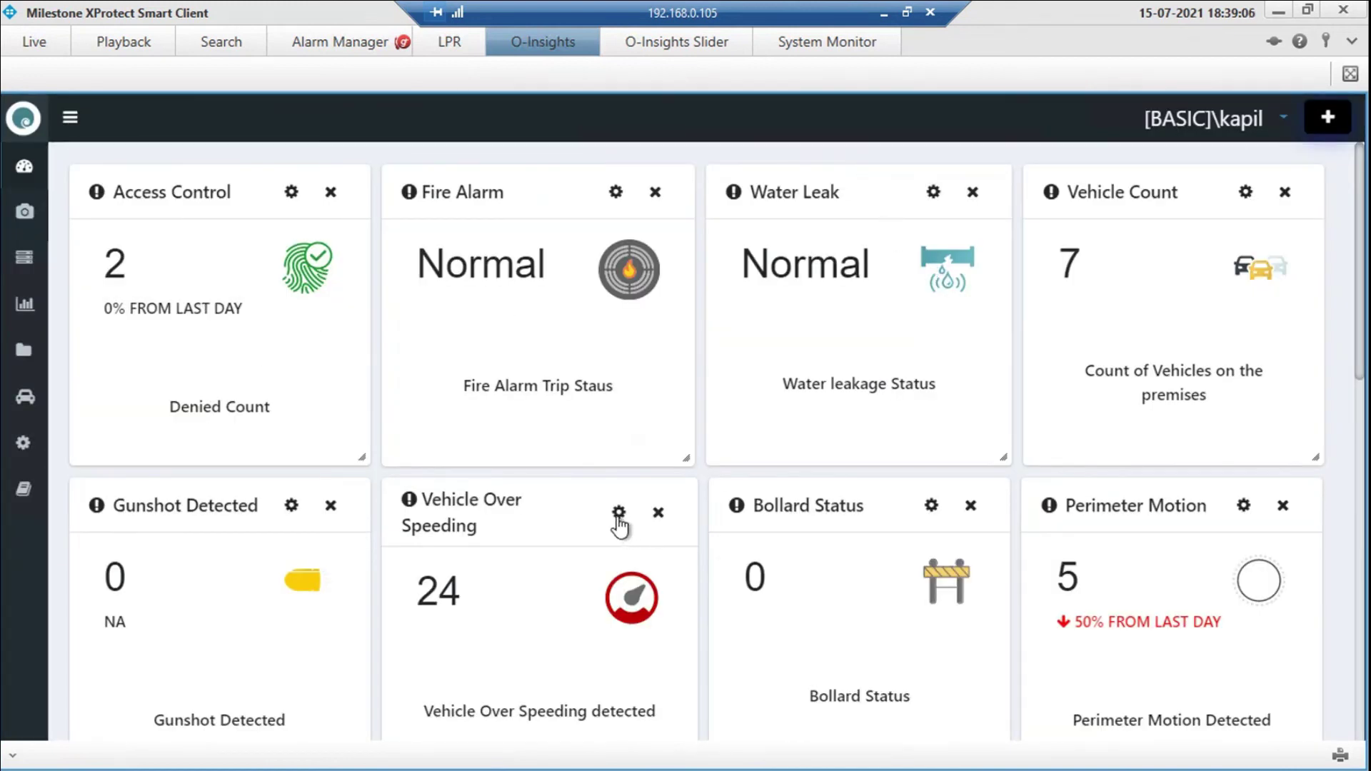
left_click(619, 514)
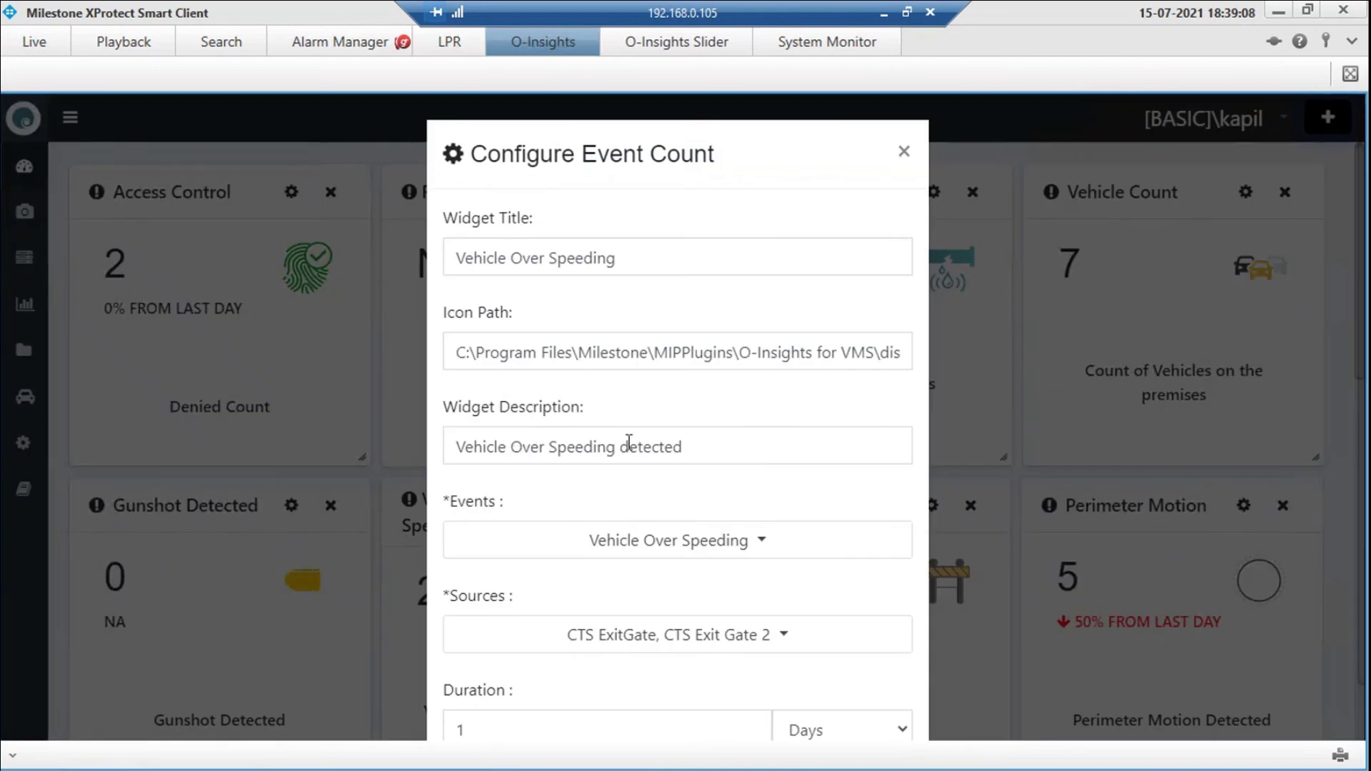
left_click(904, 151)
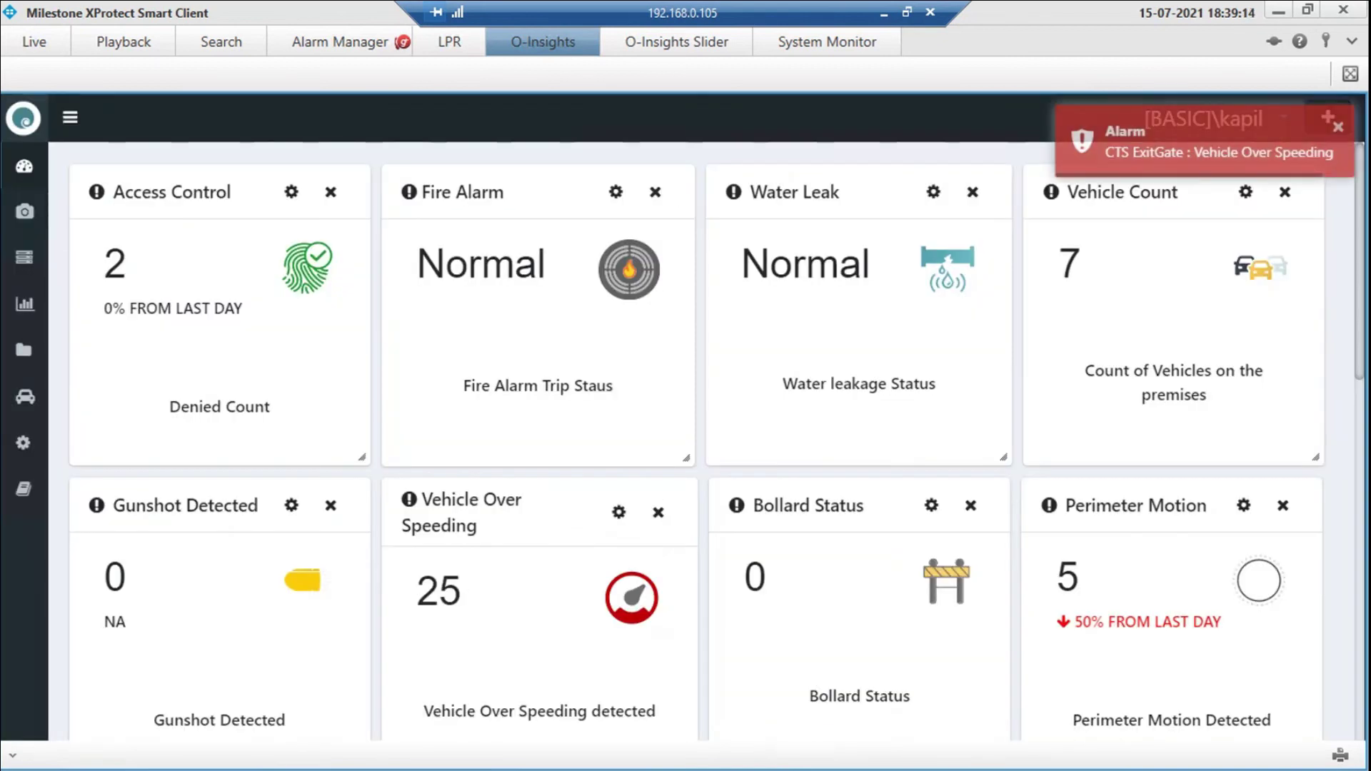